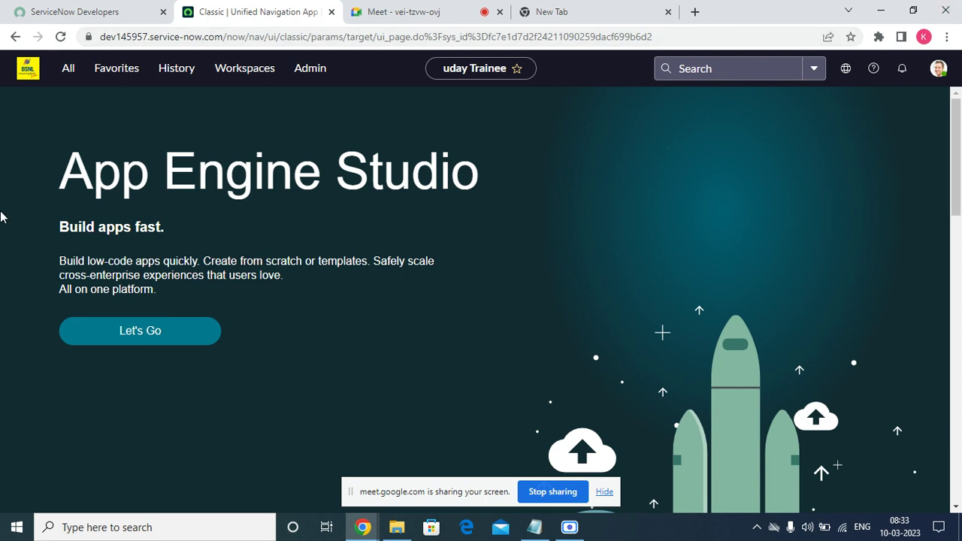
Filter the favorites by "re" and open the Service Catalog record producers list
{"action": "left_click", "coordinate": [117, 69]}
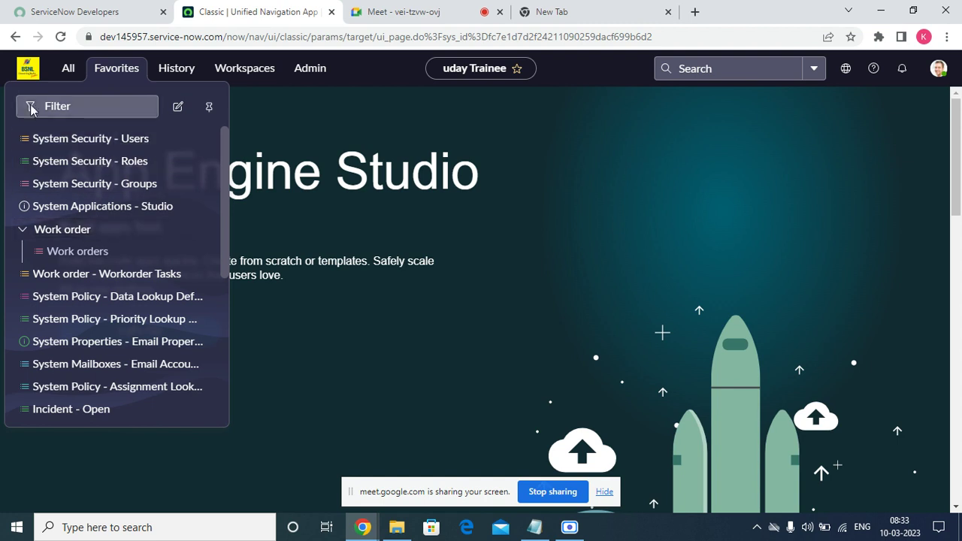
{"action": "left_click", "coordinate": [108, 106]}
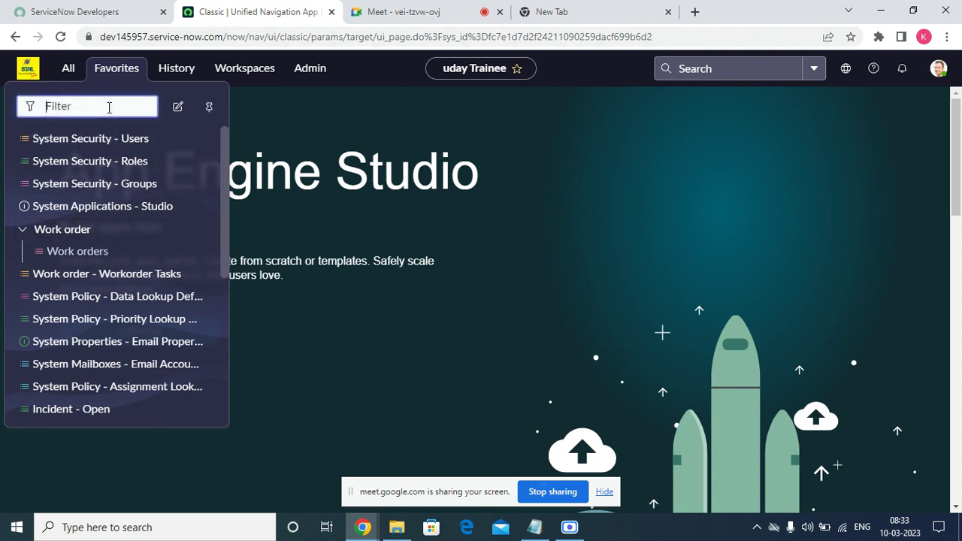
{"action": "type", "text": "reord"}
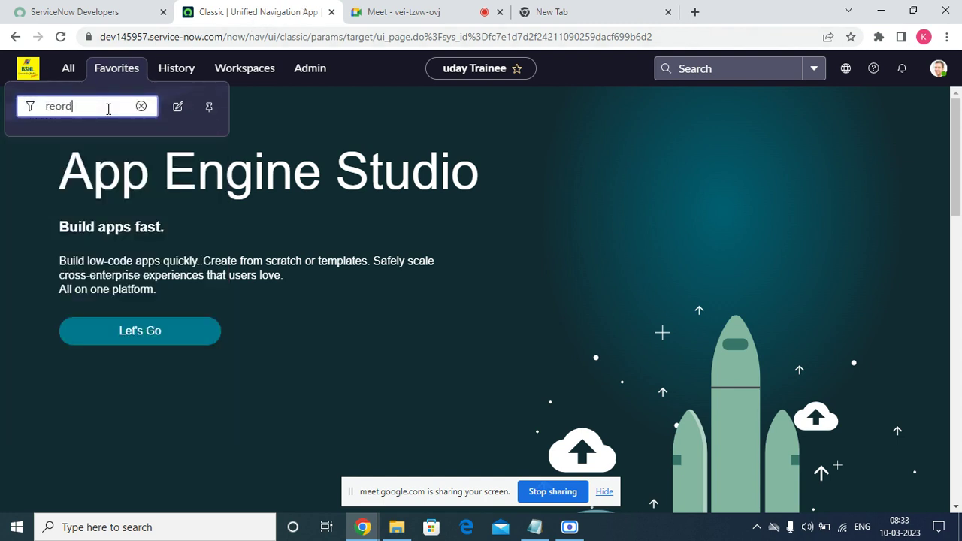
{"action": "key", "text": "BackSpace"}
{"action": "key", "text": "BackSpace"}
{"action": "key", "text": "BackSpace"}
{"action": "type", "text": "ord"}
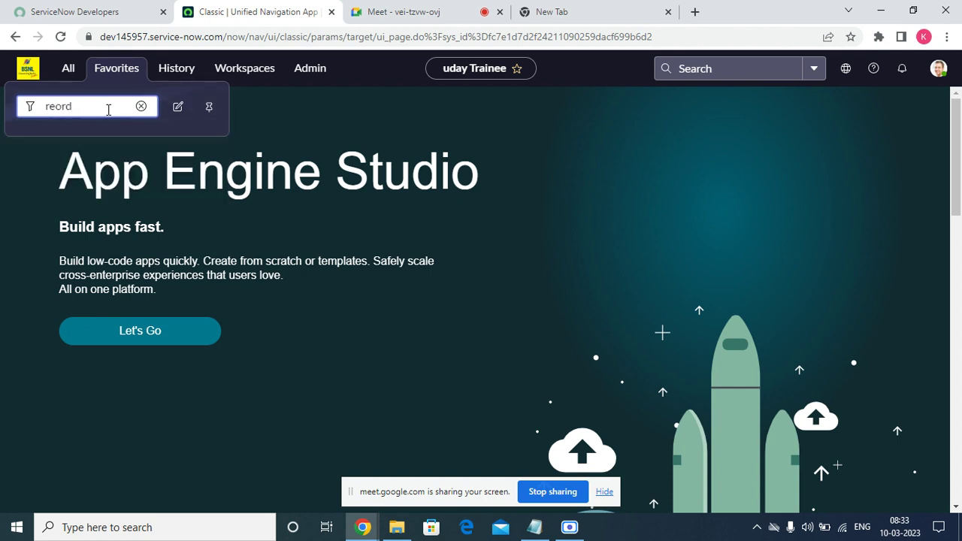
{"action": "key", "text": "ctrl+a"}
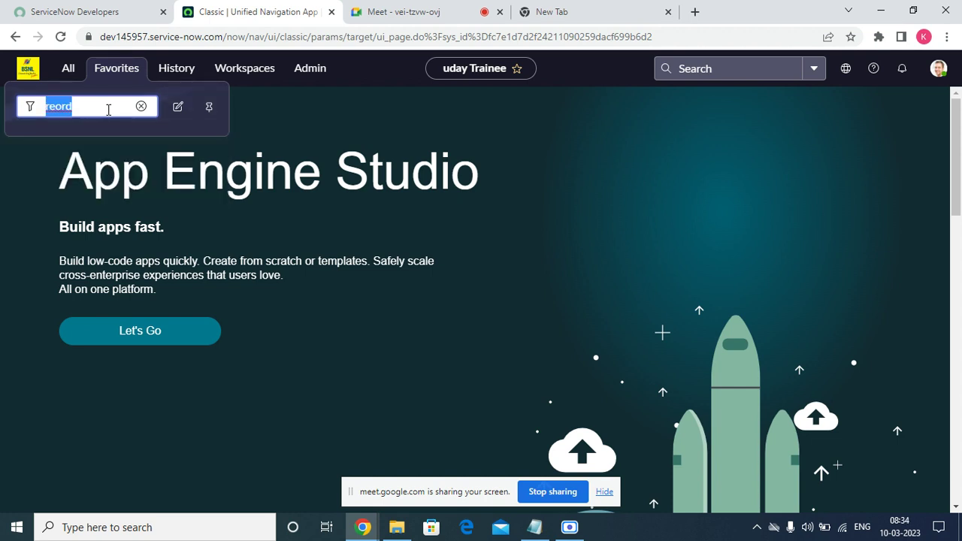
{"action": "type", "text": "eord"}
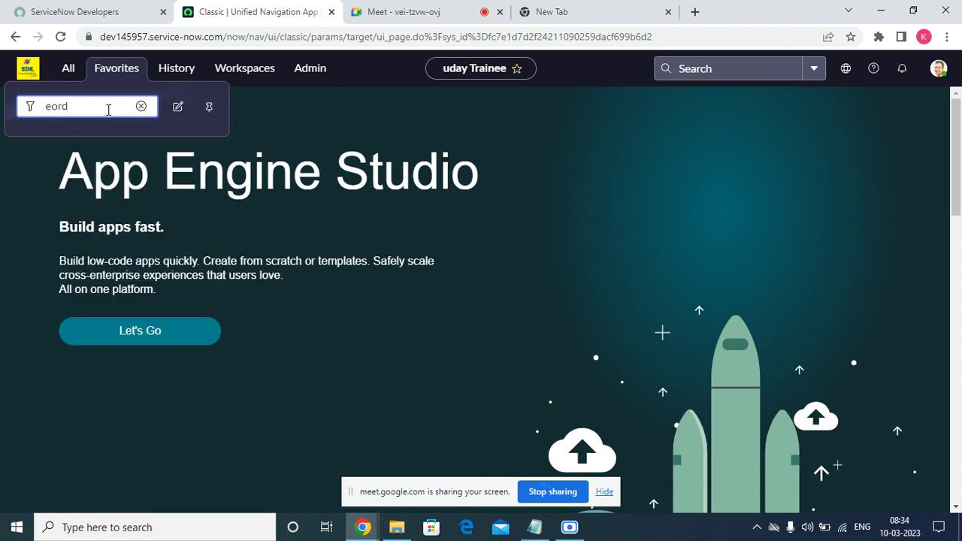
{"action": "key", "text": "BackSpace"}
{"action": "key", "text": "BackSpace"}
{"action": "key", "text": "BackSpace"}
{"action": "key", "text": "BackSpace"}
{"action": "type", "text": "reo"}
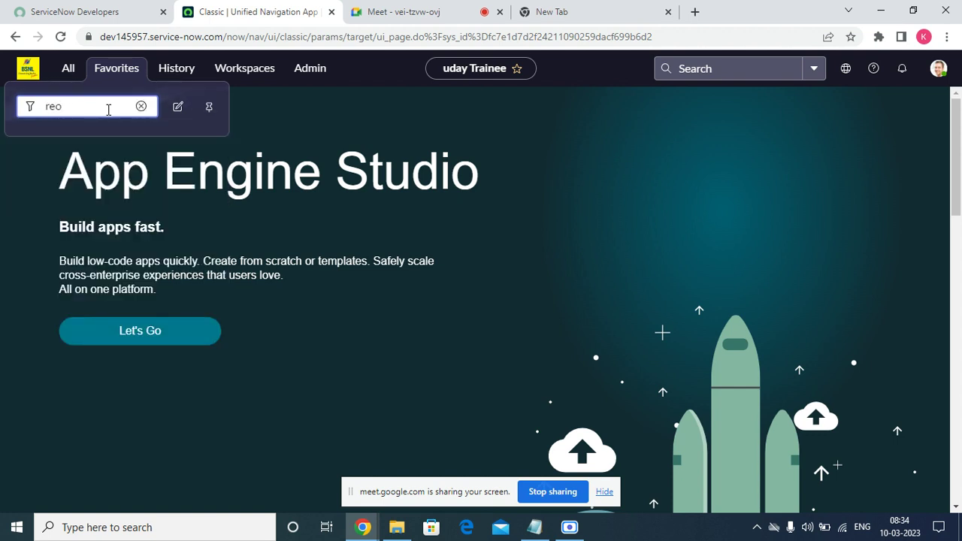
{"action": "key", "text": "BackSpace"}
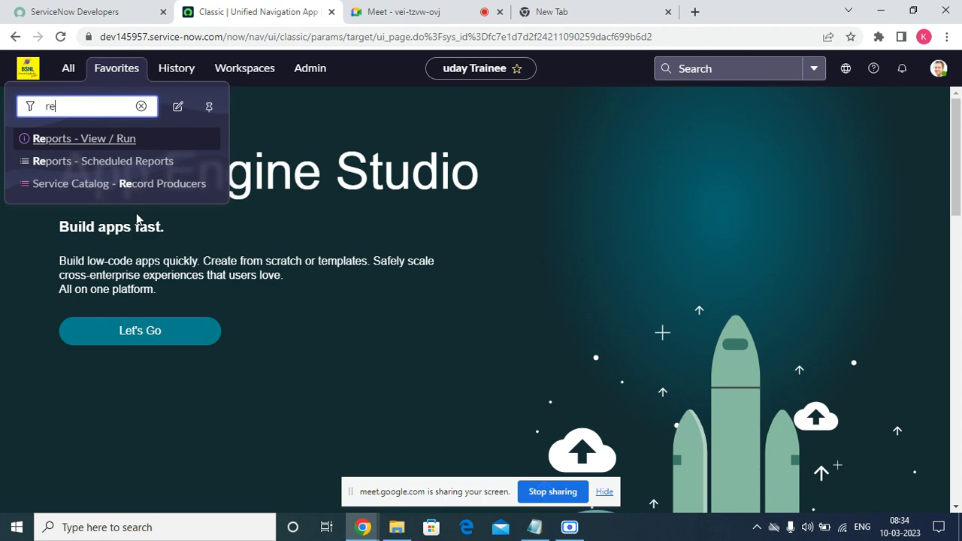
{"action": "left_click", "coordinate": [139, 188]}
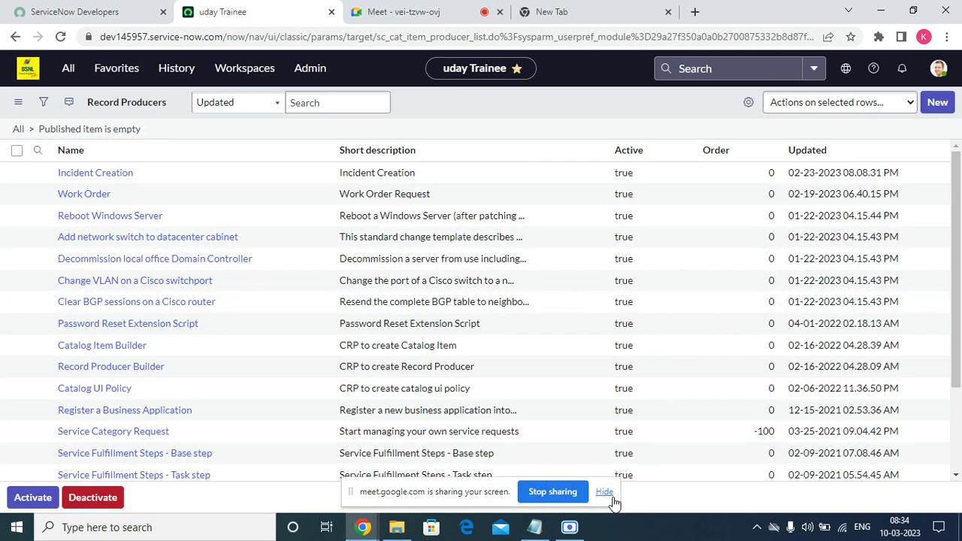
{"action": "left_click", "coordinate": [605, 493]}
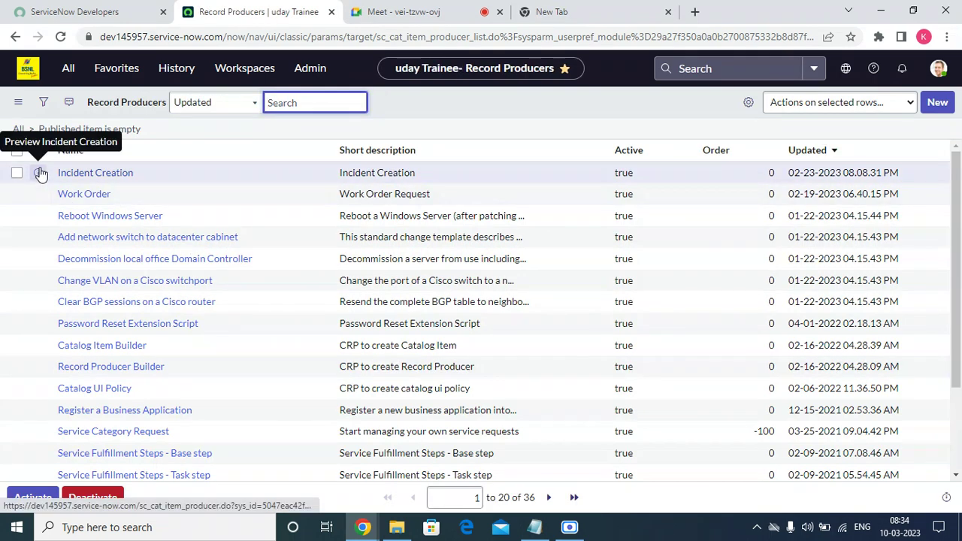
Open the Incident Creation record producer in a new browser tab and launch its Try It form
{"action": "right_click", "coordinate": [39, 173]}
{"action": "left_click", "coordinate": [60, 181]}
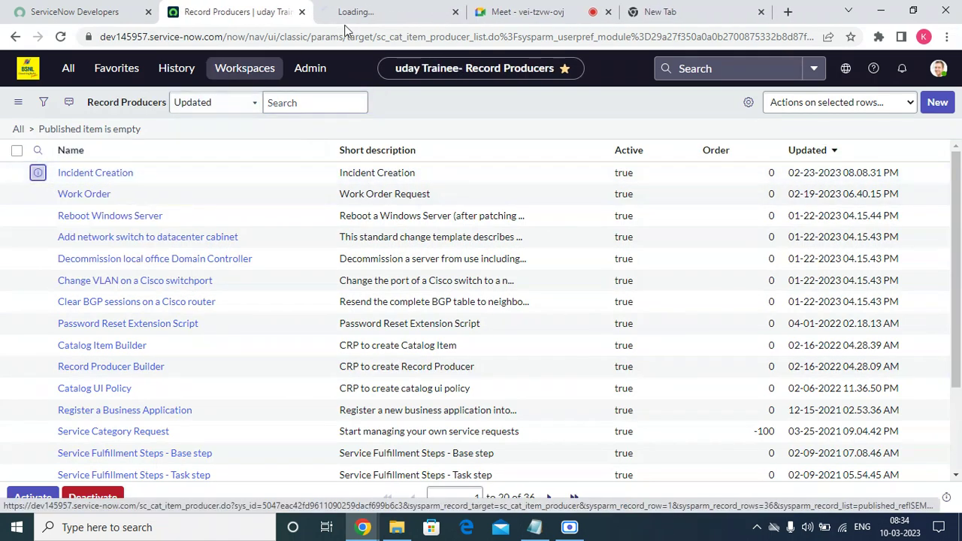
{"action": "left_click", "coordinate": [390, 7]}
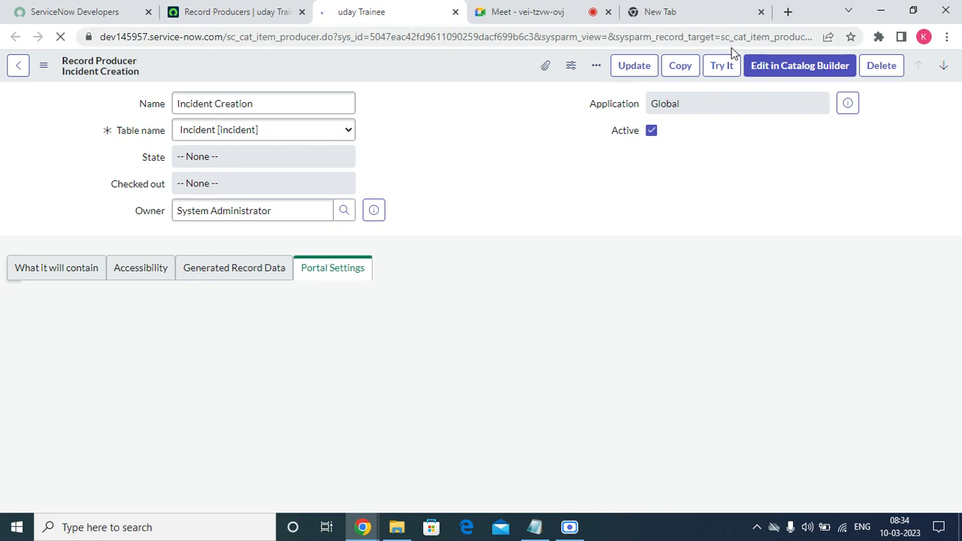
{"action": "left_click", "coordinate": [728, 71]}
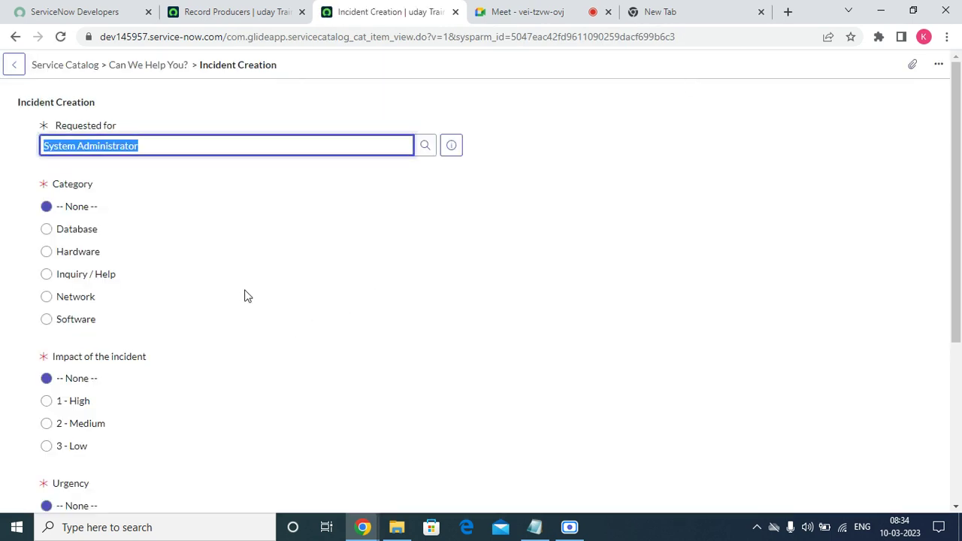
Set the incident's category to Hardware and urgency to 2 - Medium, and enter "Test" as the issue description
{"action": "scroll", "coordinate": [245, 294], "scroll_direction": "down", "scroll_amount": 5}
{"action": "scroll", "coordinate": [233, 301], "scroll_direction": "up", "scroll_amount": 4}
{"action": "left_click", "coordinate": [82, 251]}
{"action": "scroll", "coordinate": [231, 327], "scroll_direction": "down", "scroll_amount": 4}
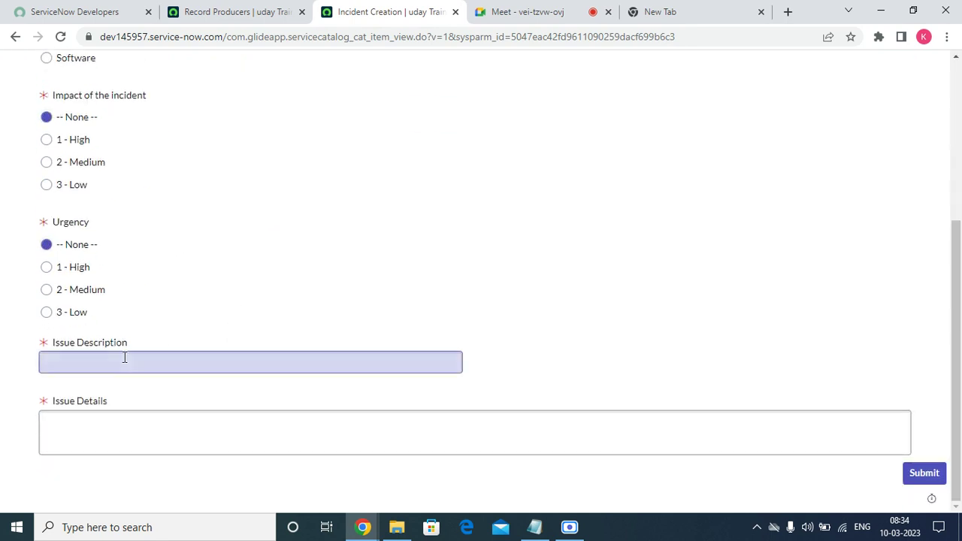
{"action": "left_click", "coordinate": [94, 290]}
{"action": "left_click", "coordinate": [83, 368]}
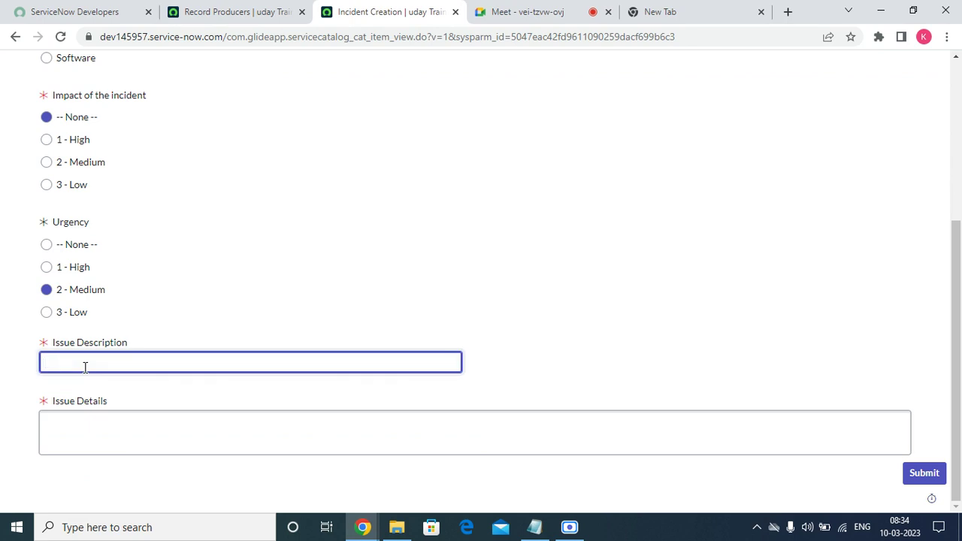
{"action": "type", "text": "Ti"}
{"action": "key", "text": "BackSpace"}
{"action": "type", "text": "est"}
Switch to the Google Meet call to admit the waiting participant, and return to the Incident Creation form
{"action": "left_click", "coordinate": [519, 11]}
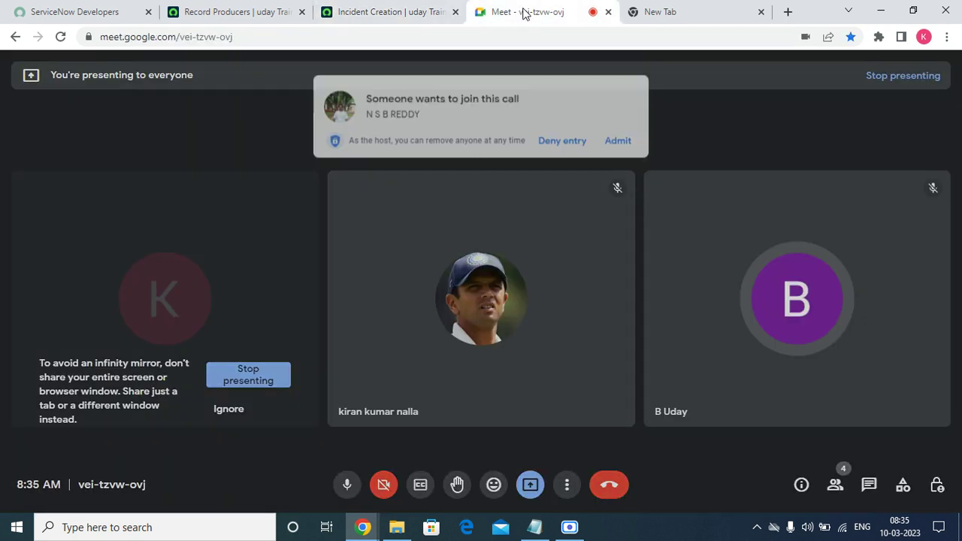
{"action": "left_click", "coordinate": [627, 131]}
{"action": "left_click", "coordinate": [703, 9]}
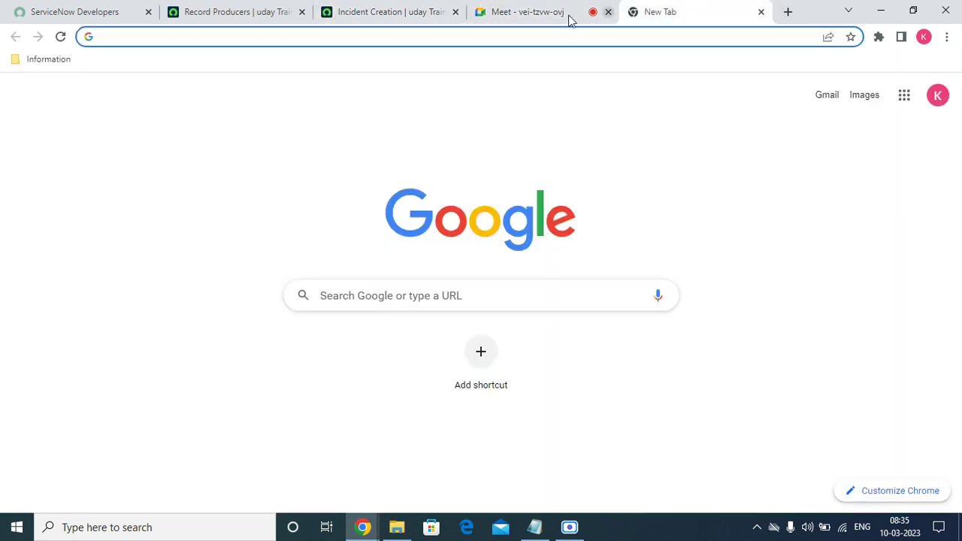
{"action": "left_click", "coordinate": [393, 10]}
Set the impact of the incident to 2 - Medium
{"action": "scroll", "coordinate": [142, 354], "scroll_direction": "up", "scroll_amount": 4}
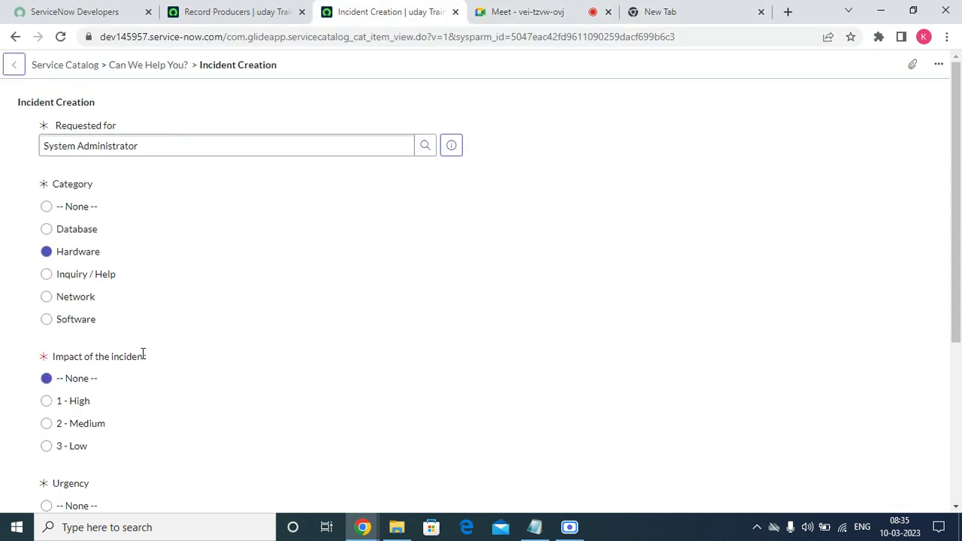
{"action": "left_click", "coordinate": [141, 145]}
{"action": "triple_click", "coordinate": [142, 145]}
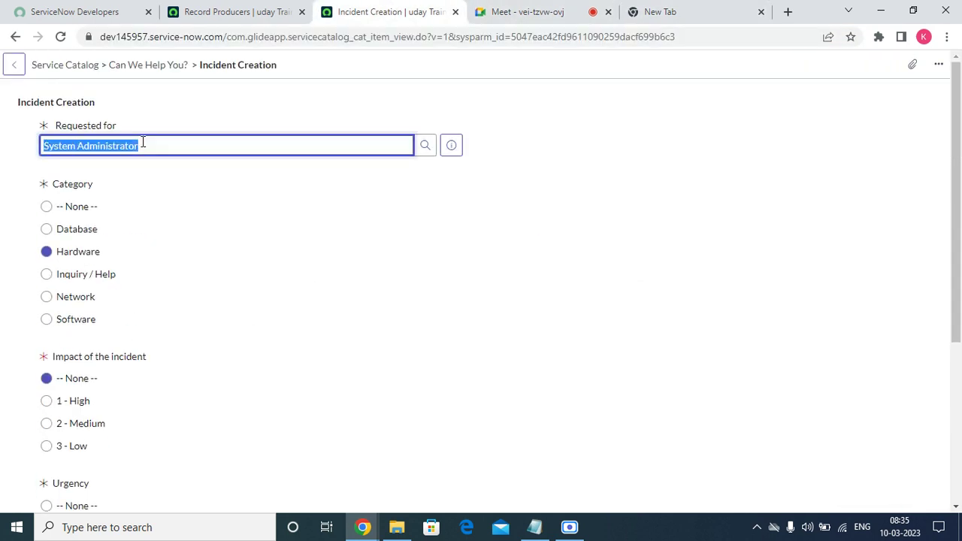
{"action": "left_click", "coordinate": [129, 256]}
{"action": "scroll", "coordinate": [99, 401], "scroll_direction": "down", "scroll_amount": 4}
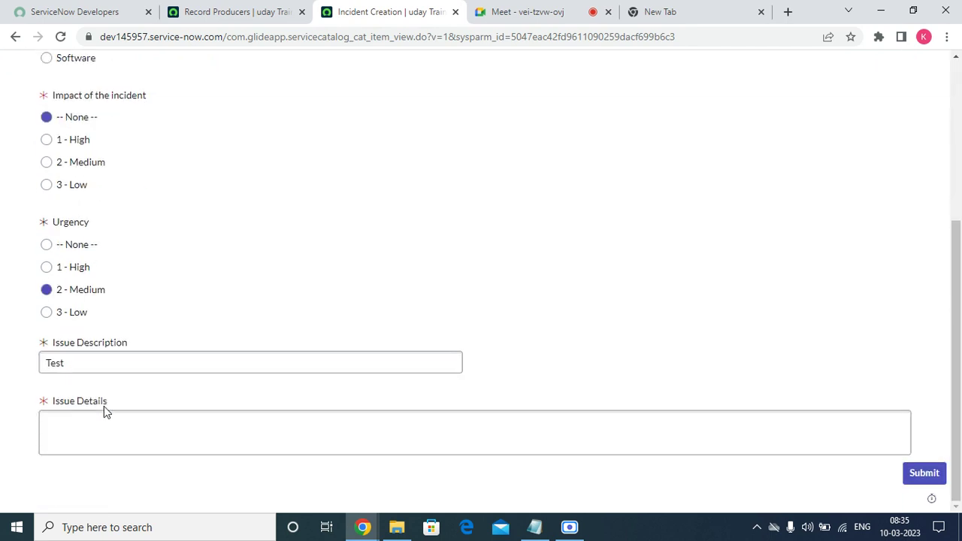
{"action": "left_click", "coordinate": [80, 164]}
Enter "Test for incident process" as the issue details
{"action": "left_click", "coordinate": [82, 434]}
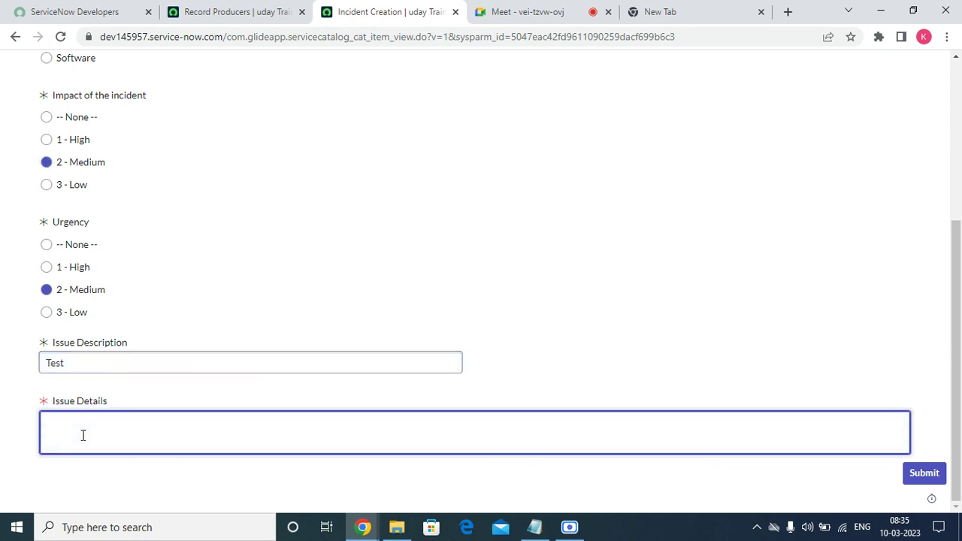
{"action": "type", "text": "Test for inident"}
{"action": "key", "text": "BackSpace"}
{"action": "key", "text": "BackSpace"}
{"action": "key", "text": "BackSpace"}
{"action": "key", "text": "BackSpace"}
{"action": "type", "text": "dent"}
{"action": "key", "text": "BackSpace"}
{"action": "key", "text": "BackSpace"}
{"action": "key", "text": "BackSpace"}
{"action": "key", "text": "BackSpace"}
{"action": "key", "text": "BackSpace"}
{"action": "type", "text": "ident"}
{"action": "key", "text": "BackSpace"}
{"action": "key", "text": "BackSpace"}
{"action": "key", "text": "BackSpace"}
{"action": "key", "text": "BackSpace"}
{"action": "key", "text": "BackSpace"}
{"action": "type", "text": "ci"}
{"action": "key", "text": "BackSpace"}
{"action": "type", "text": "ident process"}
Review the completed Incident Creation form and submit it
{"action": "scroll", "coordinate": [63, 322], "scroll_direction": "up", "scroll_amount": 4}
{"action": "right_click", "coordinate": [197, 343]}
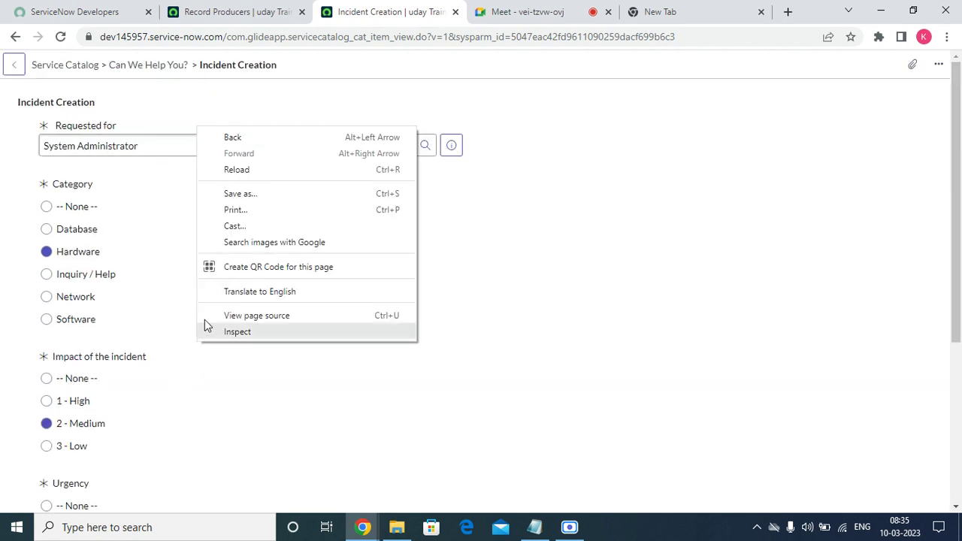
{"action": "left_click", "coordinate": [658, 234]}
{"action": "scroll", "coordinate": [117, 226], "scroll_direction": "down", "scroll_amount": 4}
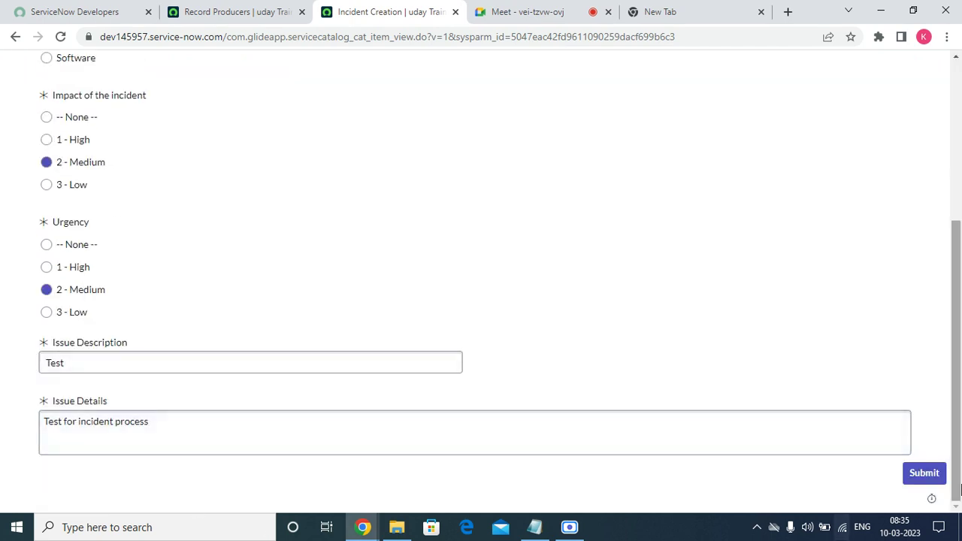
{"action": "left_click", "coordinate": [924, 473]}
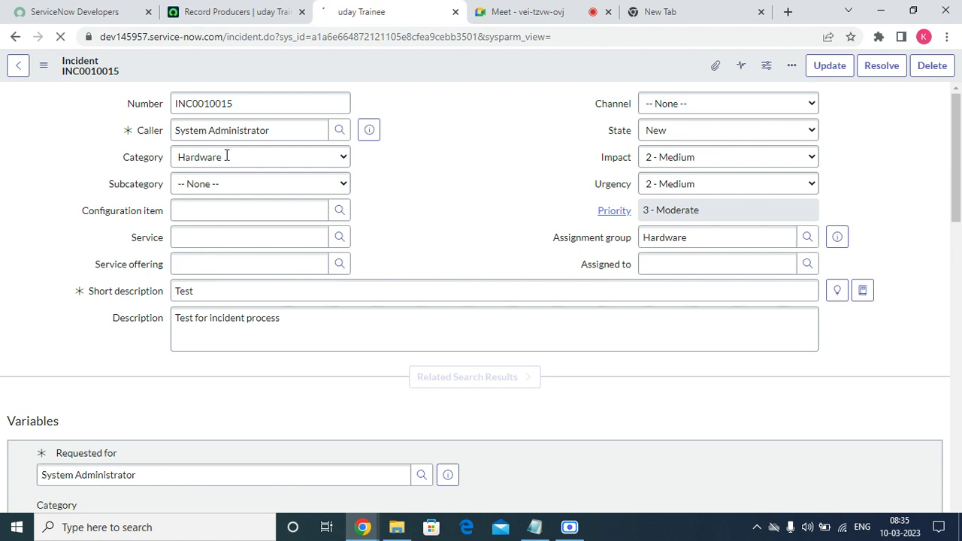
Examine the submitted incident's assignment group and its task SLAs
{"action": "double_click", "coordinate": [703, 239]}
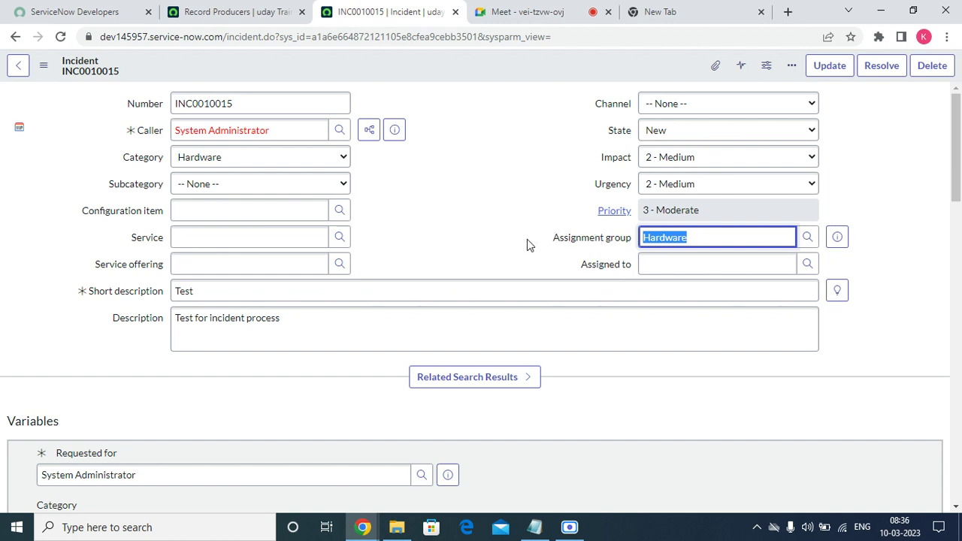
{"action": "left_click_drag", "start_coordinate": [554, 237], "coordinate": [634, 242]}
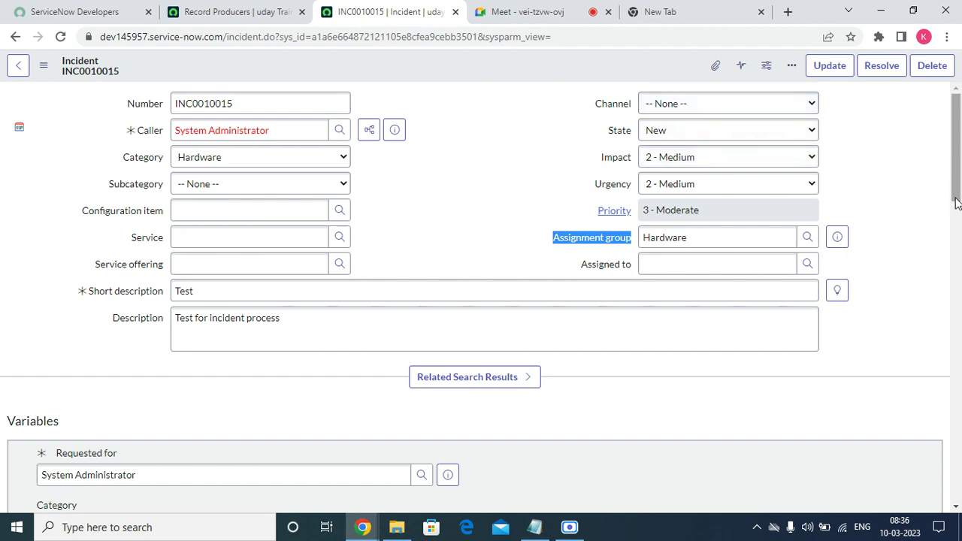
{"action": "left_click", "coordinate": [724, 109]}
{"action": "left_click", "coordinate": [496, 157]}
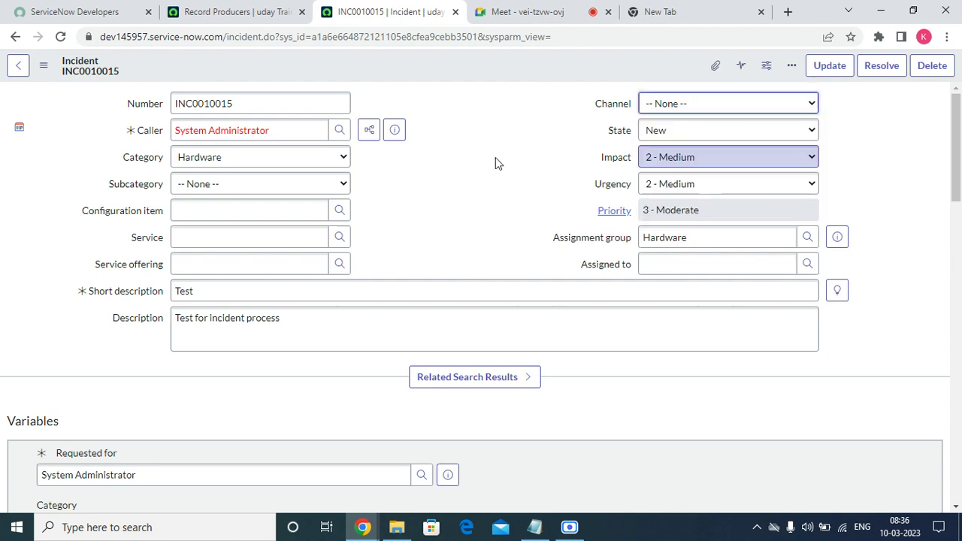
{"action": "scroll", "coordinate": [376, 275], "scroll_direction": "down", "scroll_amount": 16}
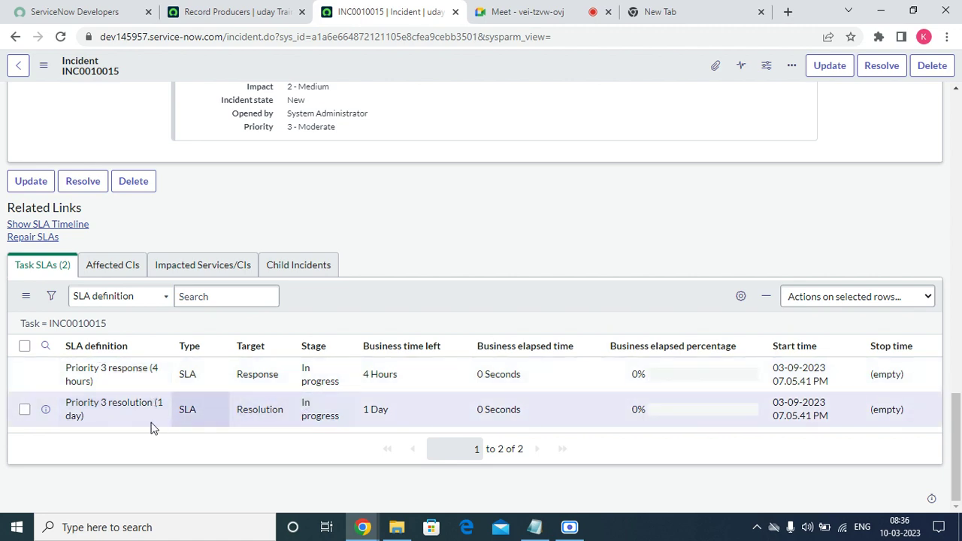
{"action": "scroll", "coordinate": [135, 426], "scroll_direction": "up", "scroll_amount": 10}
{"action": "scroll", "coordinate": [135, 426], "scroll_direction": "up", "scroll_amount": 2}
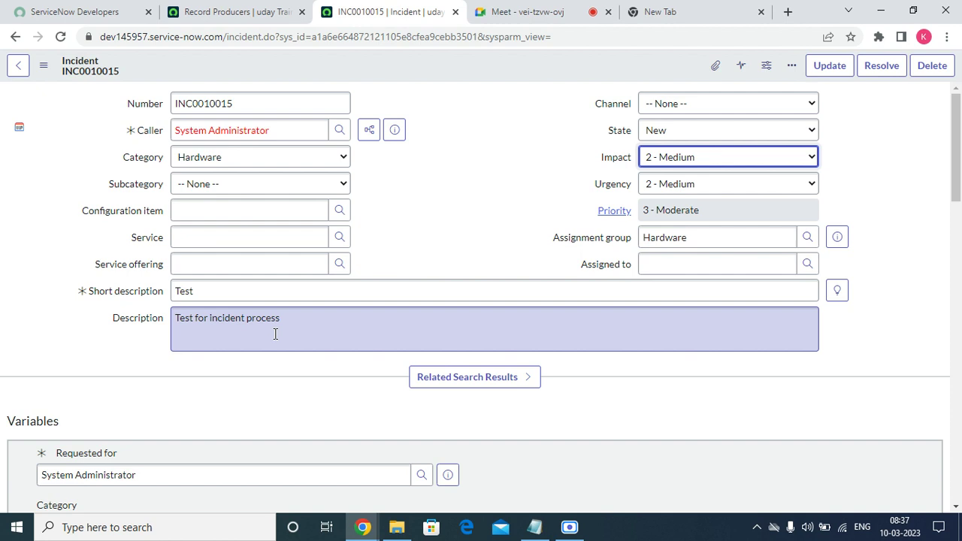
Assign the incident to the second-to-last user in the assignee lookup list and set its subcategory to Disk
{"action": "left_click", "coordinate": [751, 261]}
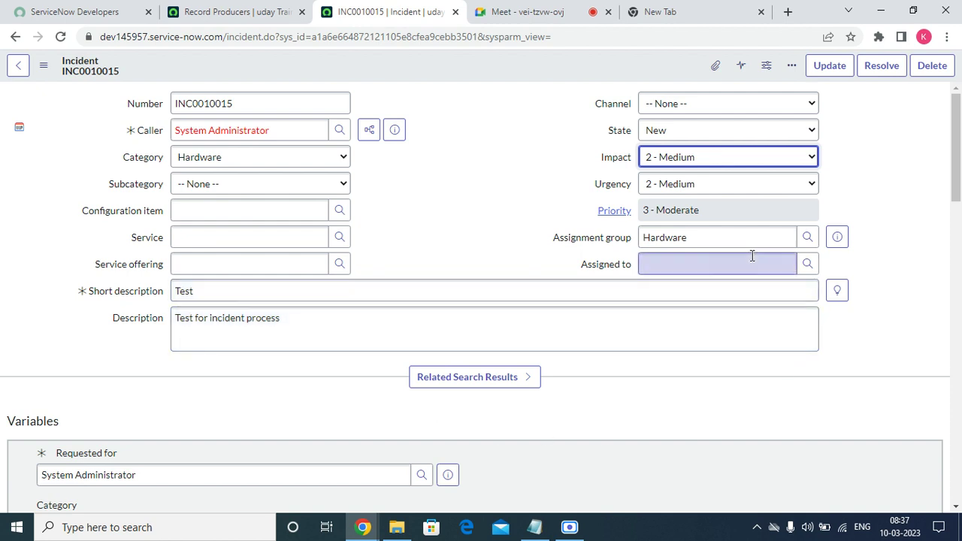
{"action": "left_click", "coordinate": [809, 264]}
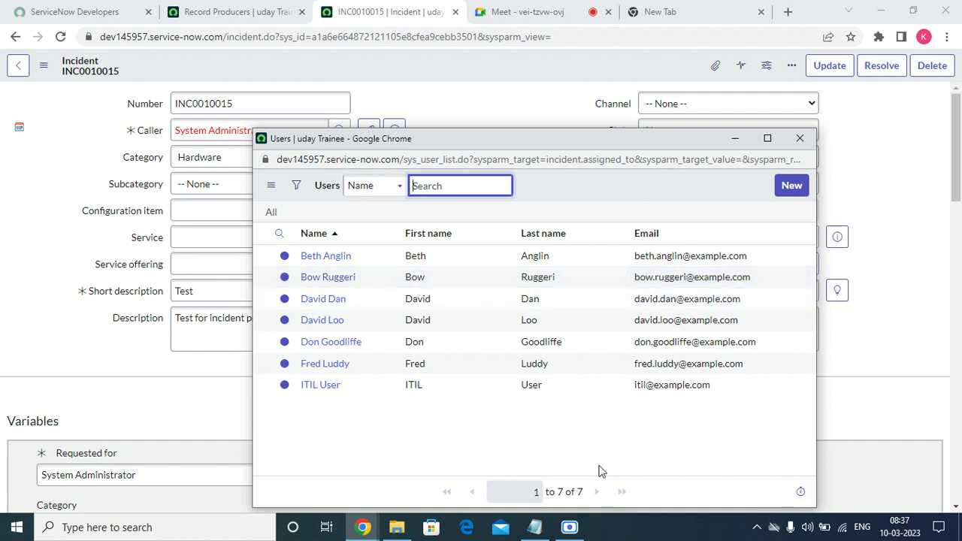
{"action": "left_click", "coordinate": [327, 364]}
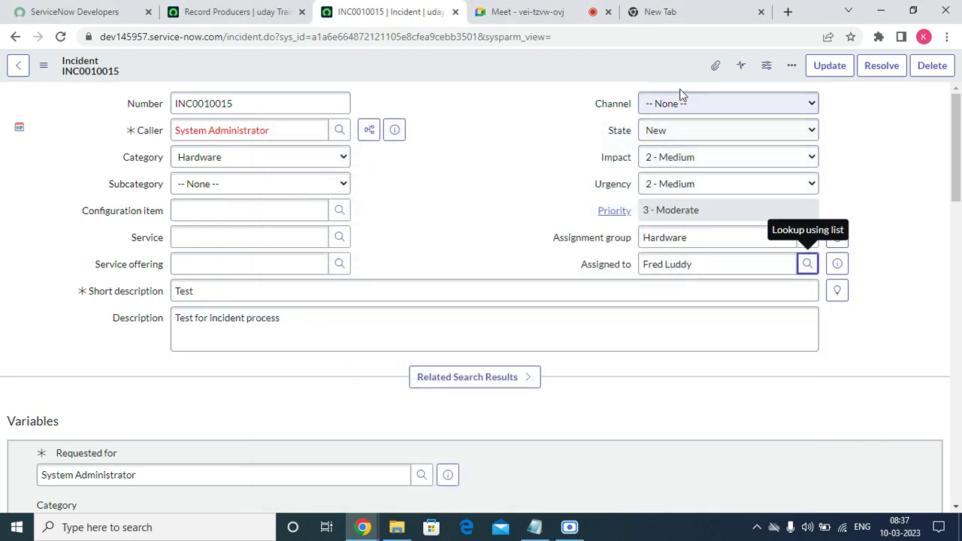
{"action": "left_click", "coordinate": [304, 185]}
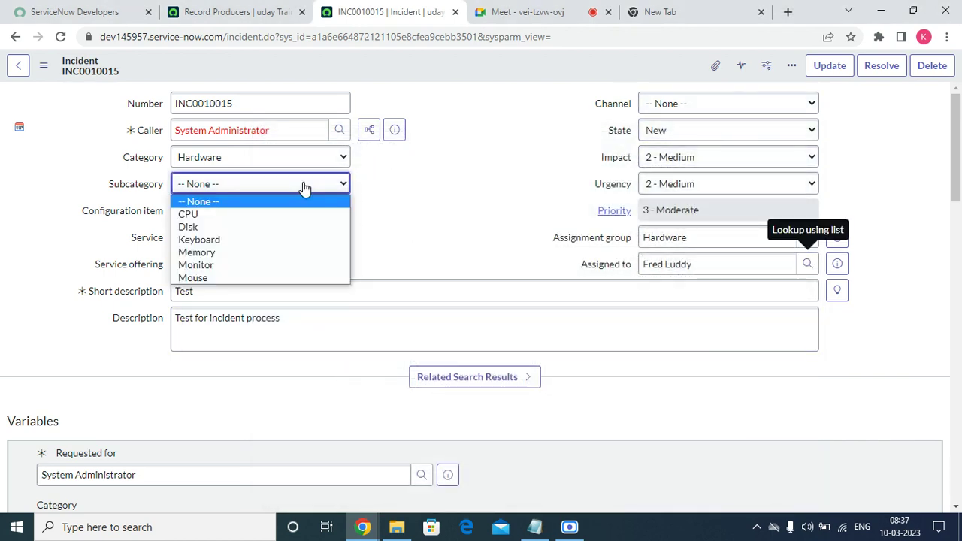
{"action": "left_click", "coordinate": [267, 224]}
{"action": "scroll", "coordinate": [356, 270], "scroll_direction": "down", "scroll_amount": 15}
{"action": "scroll", "coordinate": [355, 284], "scroll_direction": "up", "scroll_amount": 10}
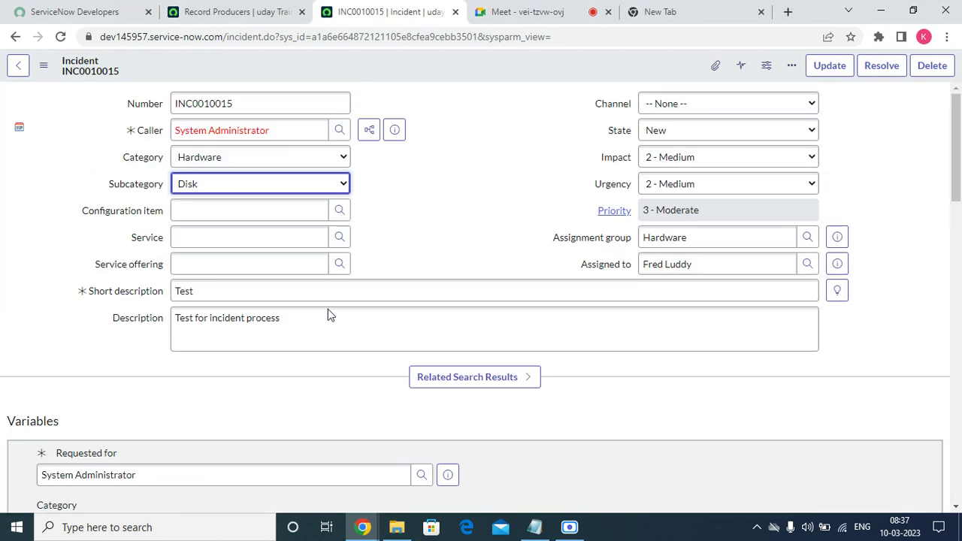
Set the incident's channel to Self-service and save the record
{"action": "left_click", "coordinate": [649, 103]}
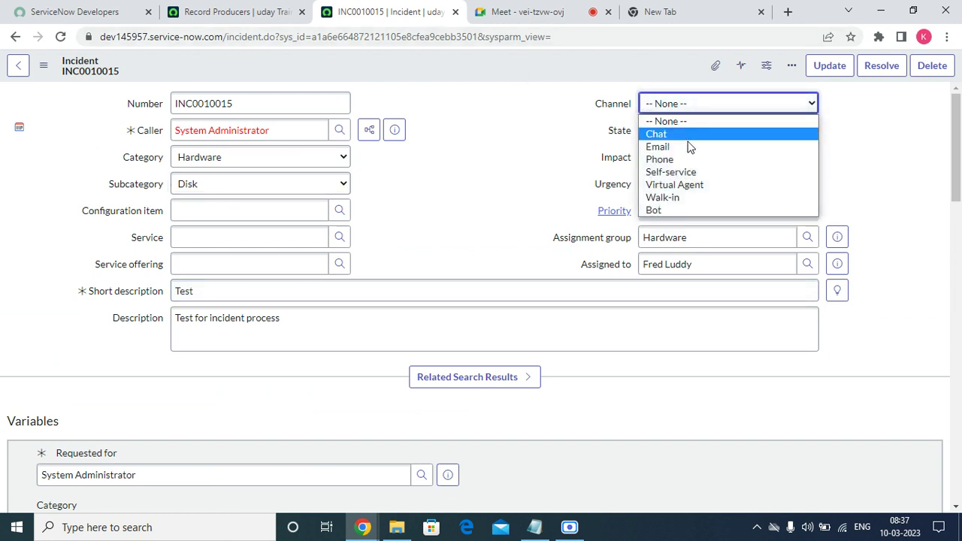
{"action": "left_click", "coordinate": [701, 170]}
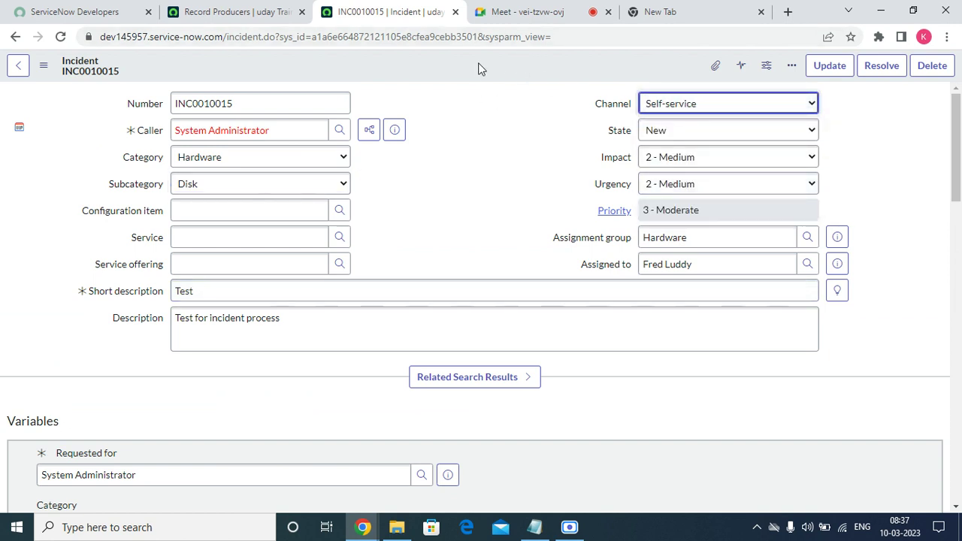
{"action": "right_click", "coordinate": [482, 67]}
{"action": "left_click", "coordinate": [511, 73]}
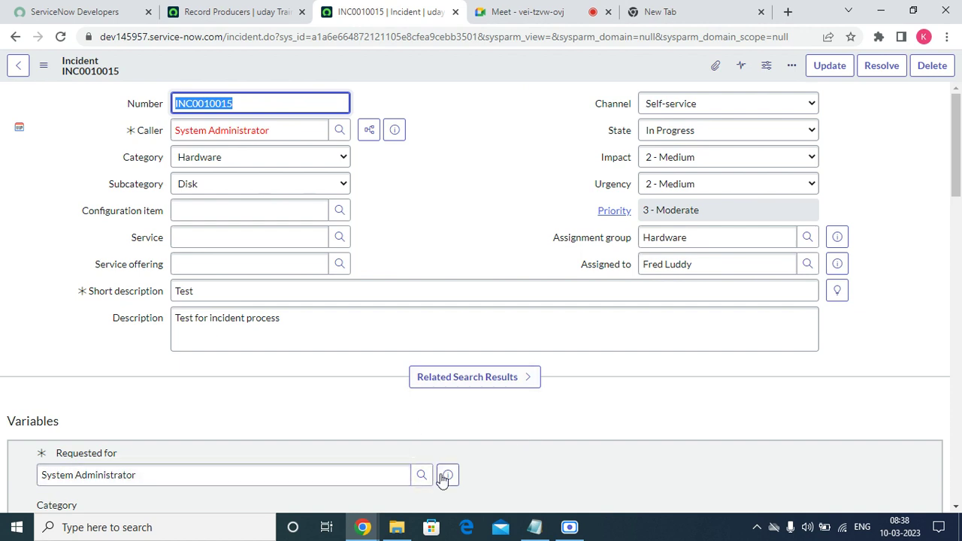
Copy the assignee's name from the incident's Assigned to field
{"action": "mouse_move", "coordinate": [571, 528]}
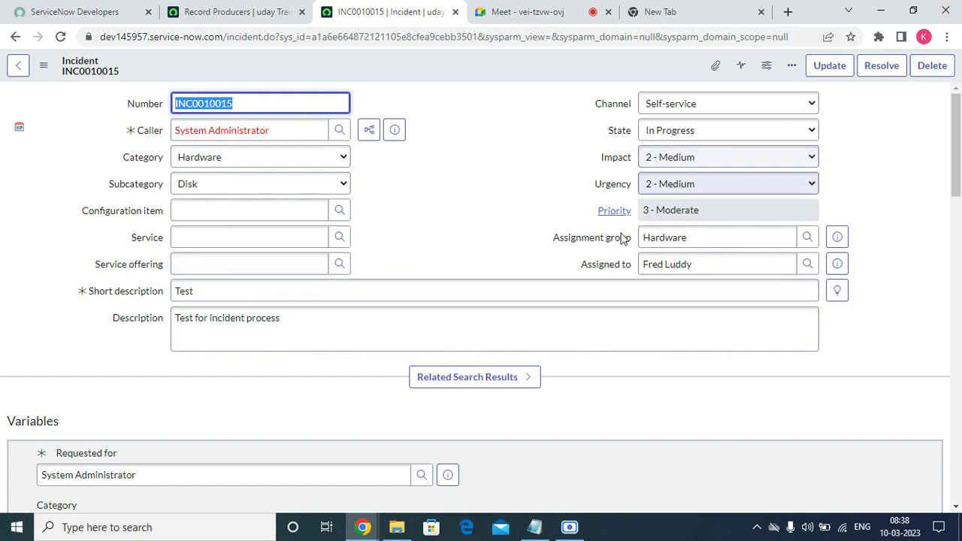
{"action": "left_click", "coordinate": [698, 264]}
{"action": "triple_click", "coordinate": [698, 264]}
{"action": "right_click", "coordinate": [698, 263]}
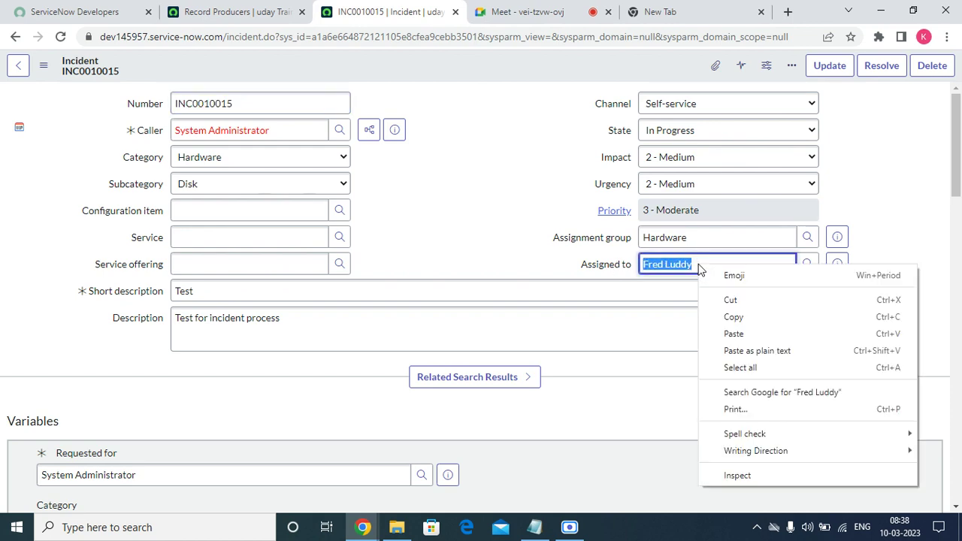
{"action": "left_click", "coordinate": [735, 317]}
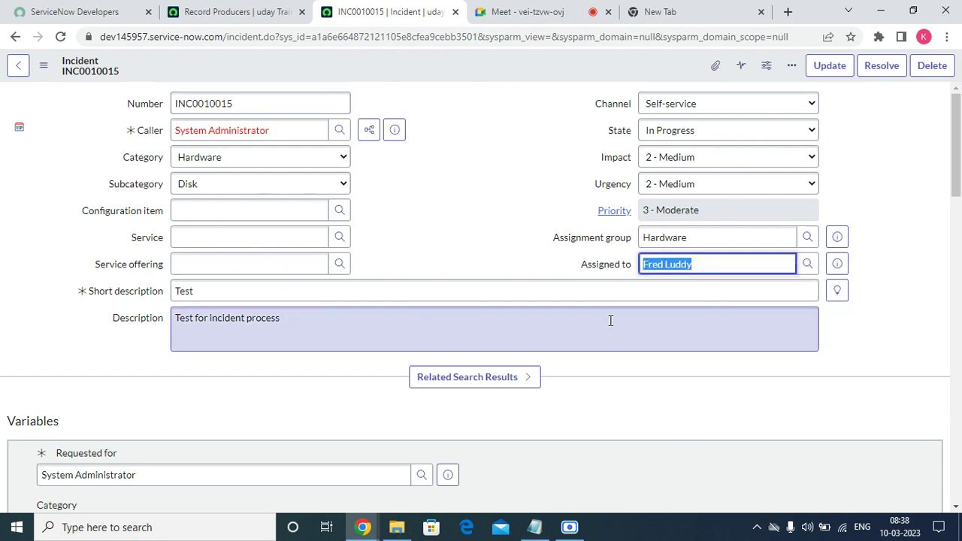
Switch to the Record Producers page and impersonate the user whose name was copied from the incident
{"action": "left_click", "coordinate": [248, 9]}
{"action": "left_click", "coordinate": [939, 68]}
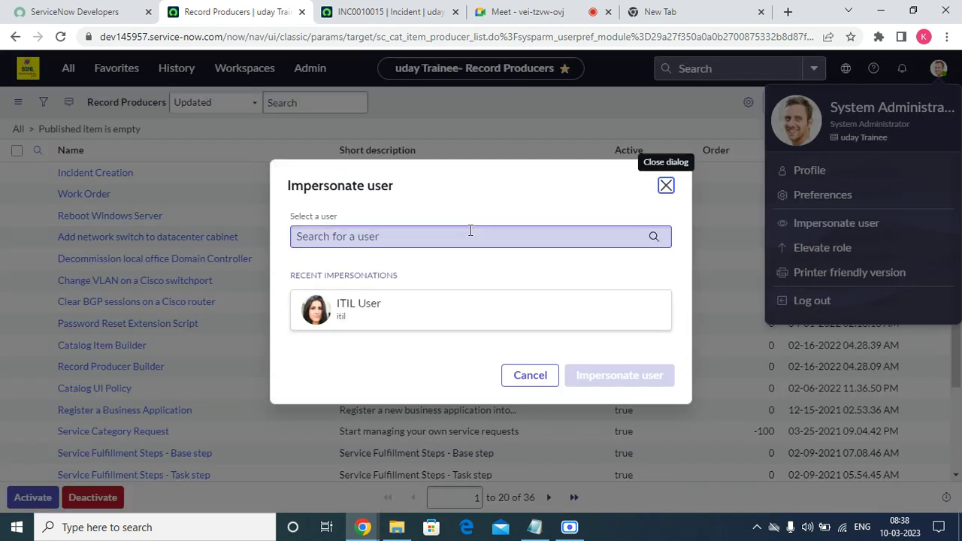
{"action": "left_click", "coordinate": [471, 235]}
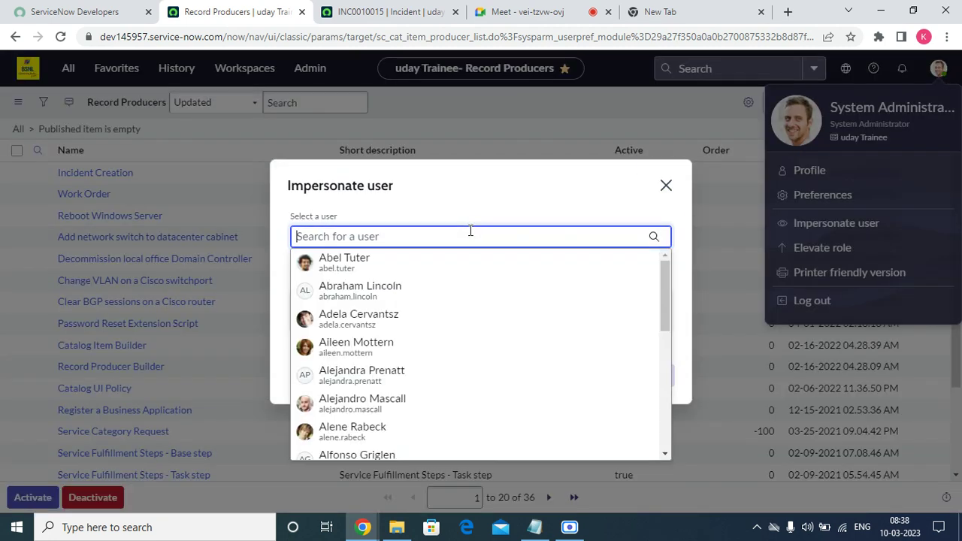
{"action": "right_click", "coordinate": [471, 235]}
{"action": "left_click", "coordinate": [542, 343]}
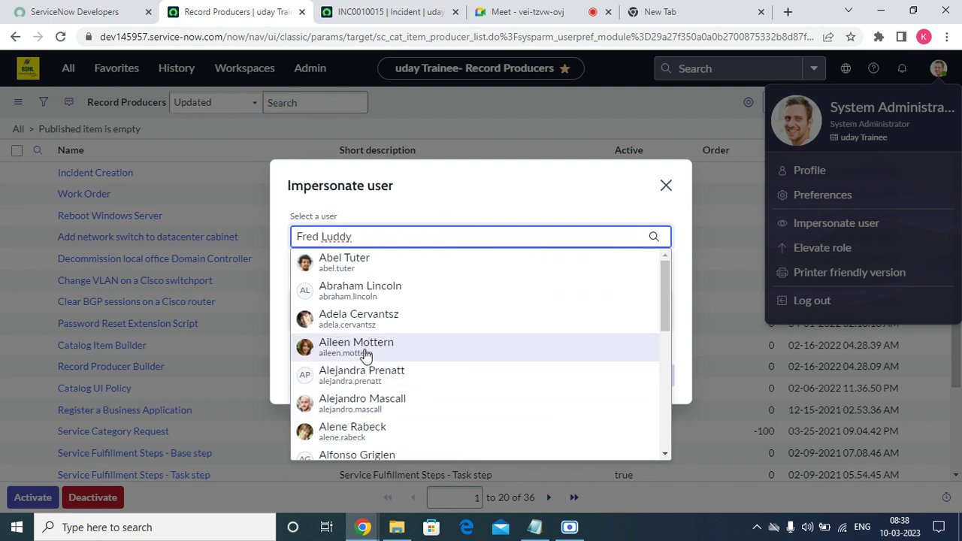
{"action": "left_click", "coordinate": [365, 274]}
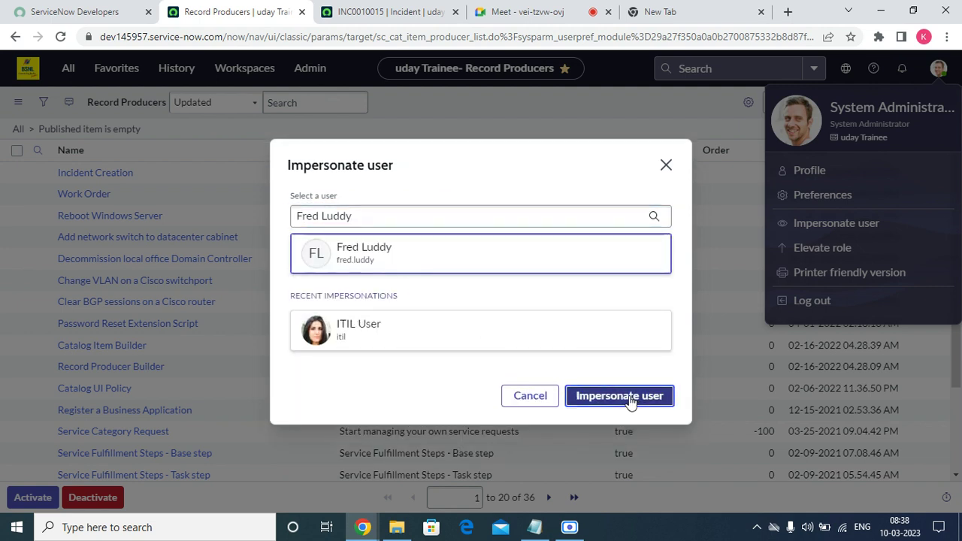
{"action": "left_click", "coordinate": [630, 400]}
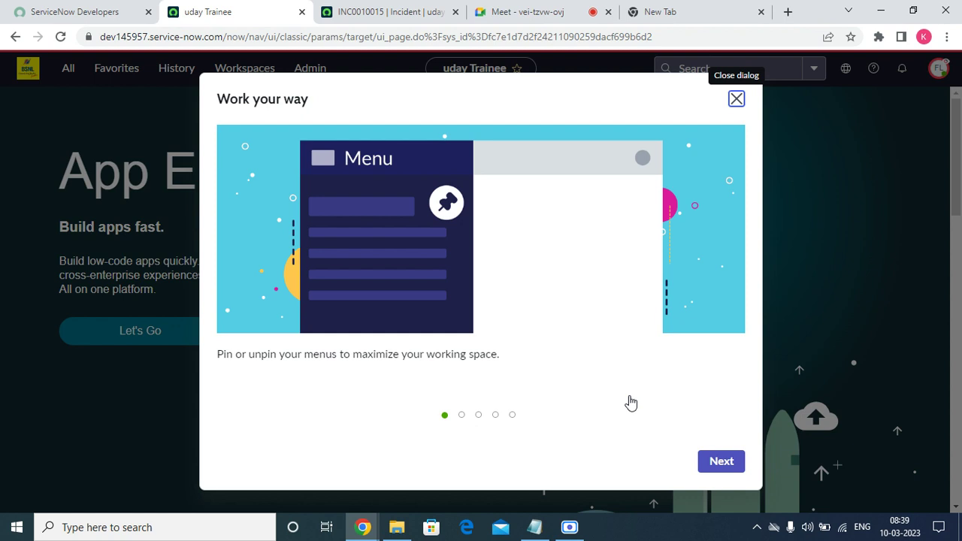
Go through all pages of the introductory tour and close it
{"action": "left_click", "coordinate": [719, 461]}
{"action": "left_click", "coordinate": [719, 462]}
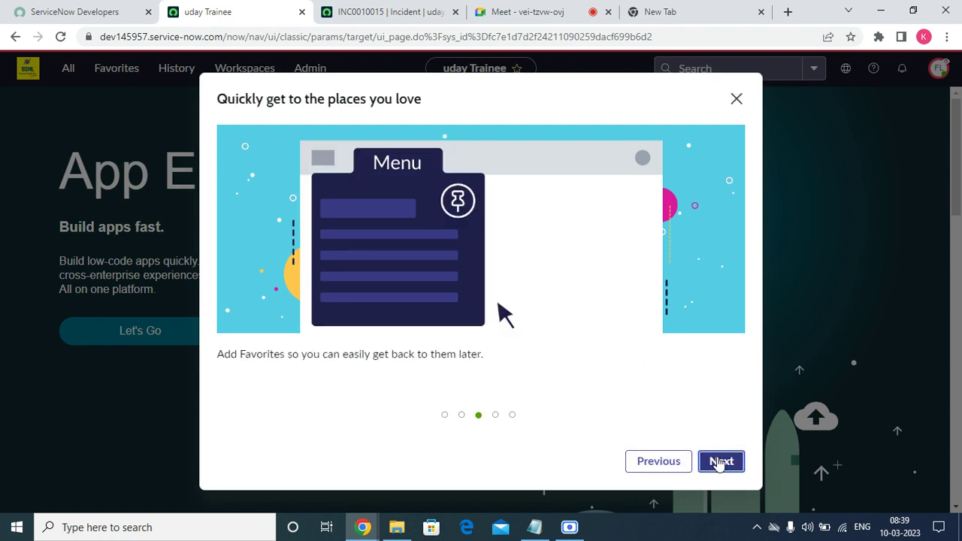
{"action": "left_click", "coordinate": [720, 462]}
{"action": "left_click", "coordinate": [720, 462]}
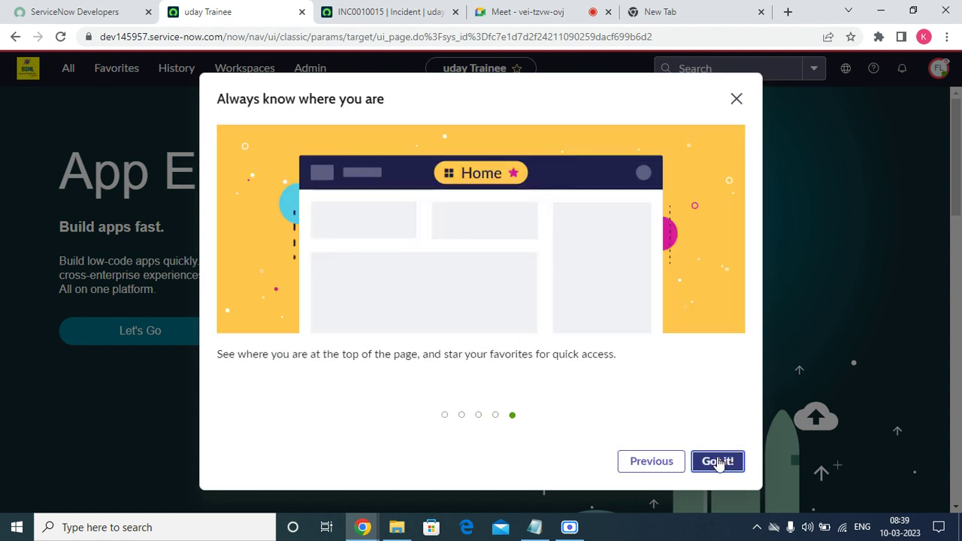
{"action": "left_click", "coordinate": [718, 462]}
Filter the application navigator for "inci" and open the list of incidents assigned to the impersonated user
{"action": "left_click", "coordinate": [106, 79]}
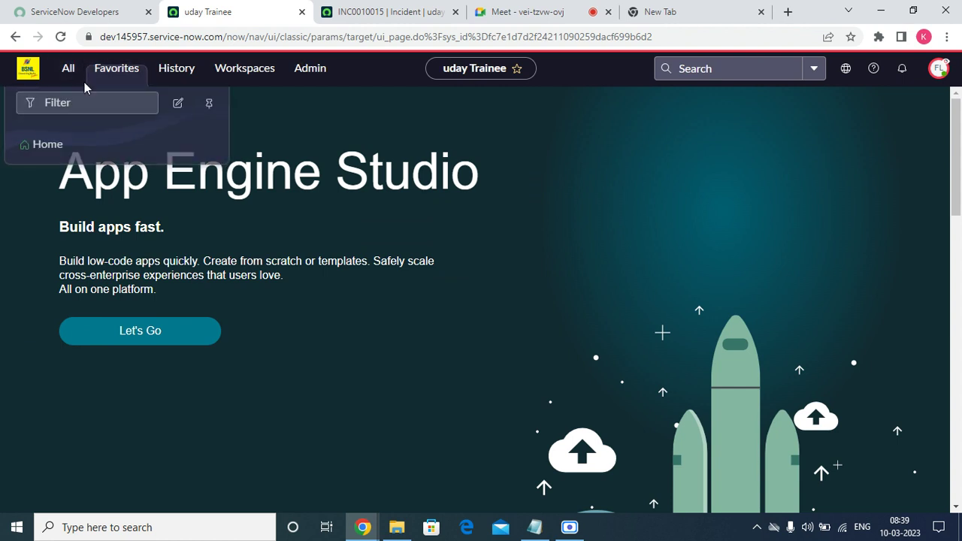
{"action": "left_click", "coordinate": [69, 76]}
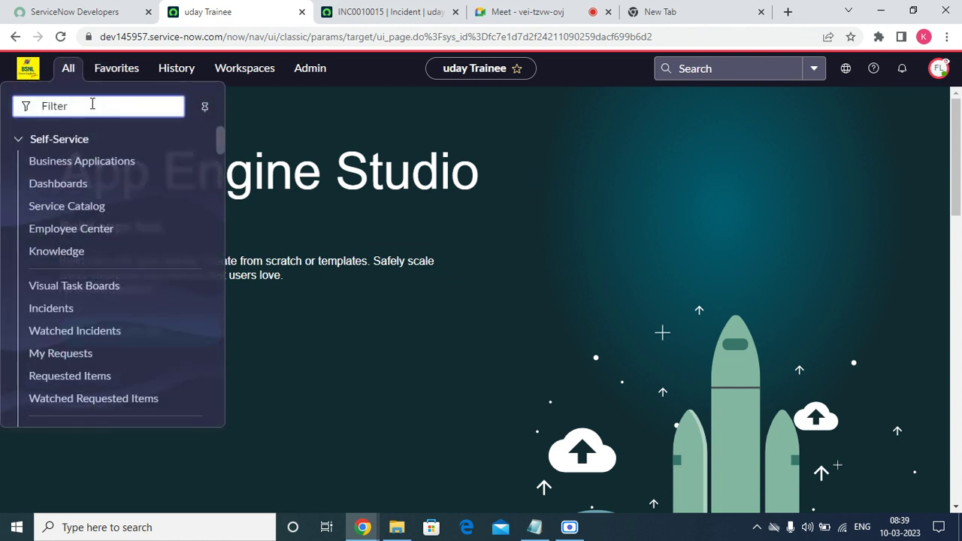
{"action": "type", "text": "incie"}
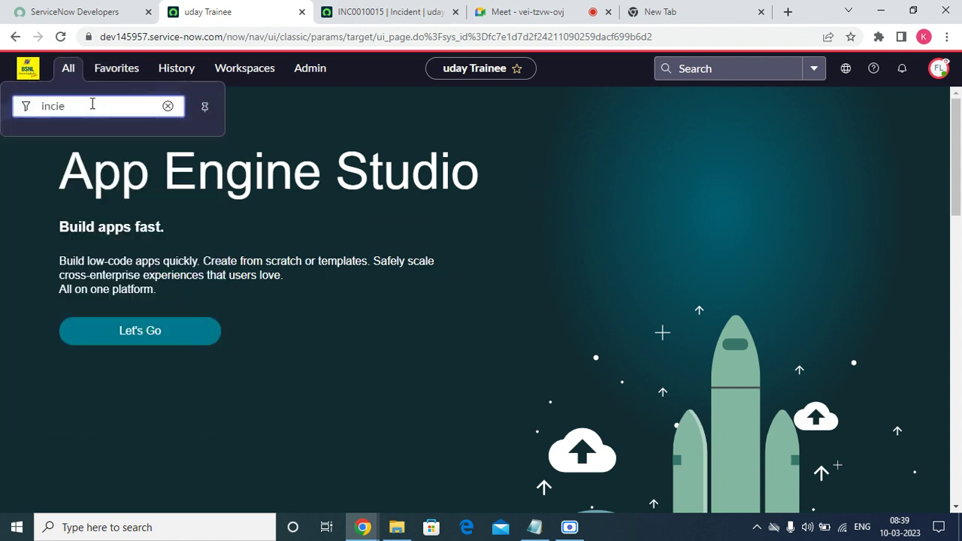
{"action": "double_click", "coordinate": [91, 105]}
{"action": "type", "text": "inci"}
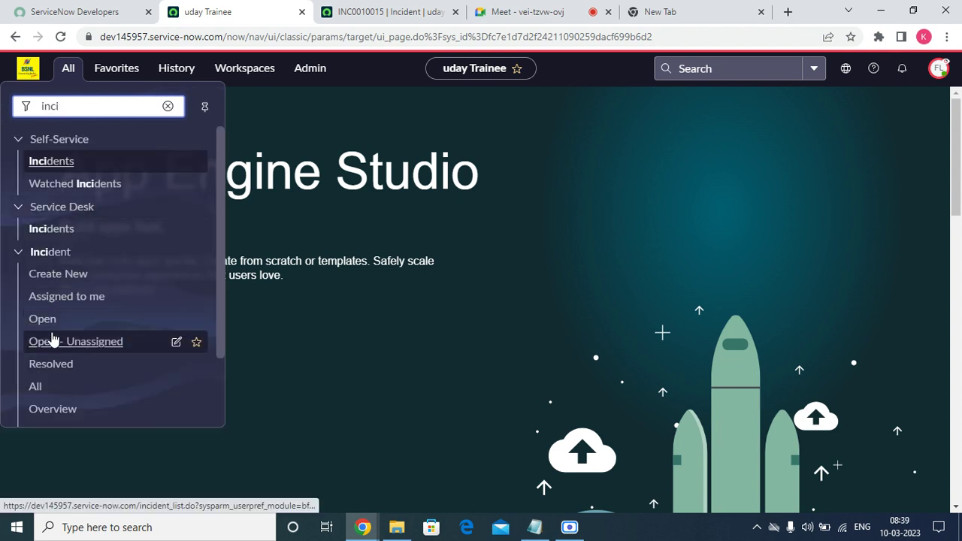
{"action": "left_click", "coordinate": [65, 305]}
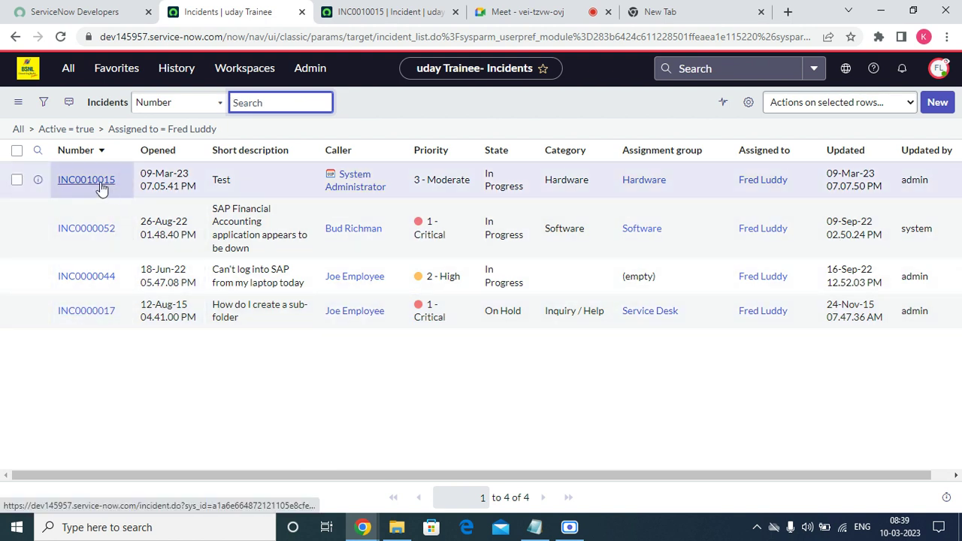
Open the hardware incident with the short description Test and review its task SLAs
{"action": "left_click", "coordinate": [86, 180]}
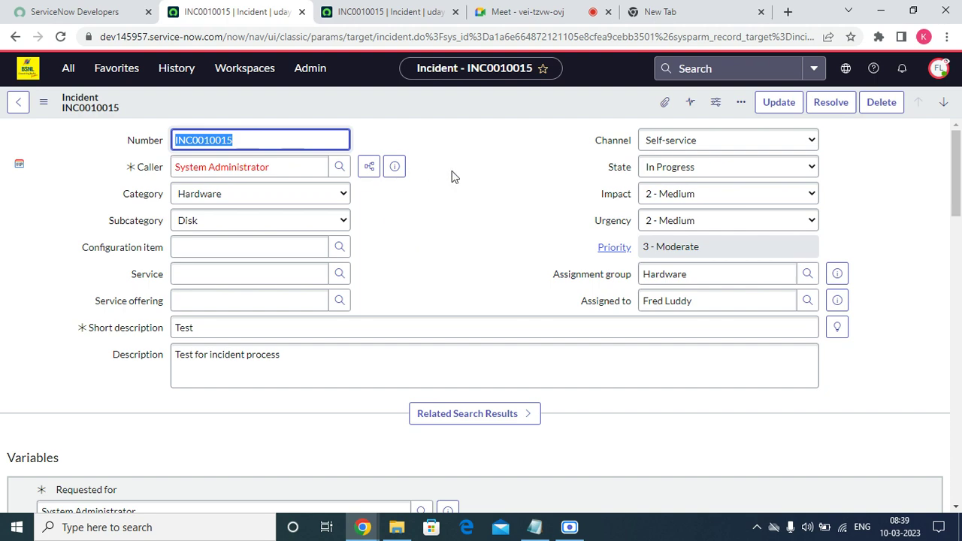
{"action": "scroll", "coordinate": [526, 210], "scroll_direction": "down", "scroll_amount": 10}
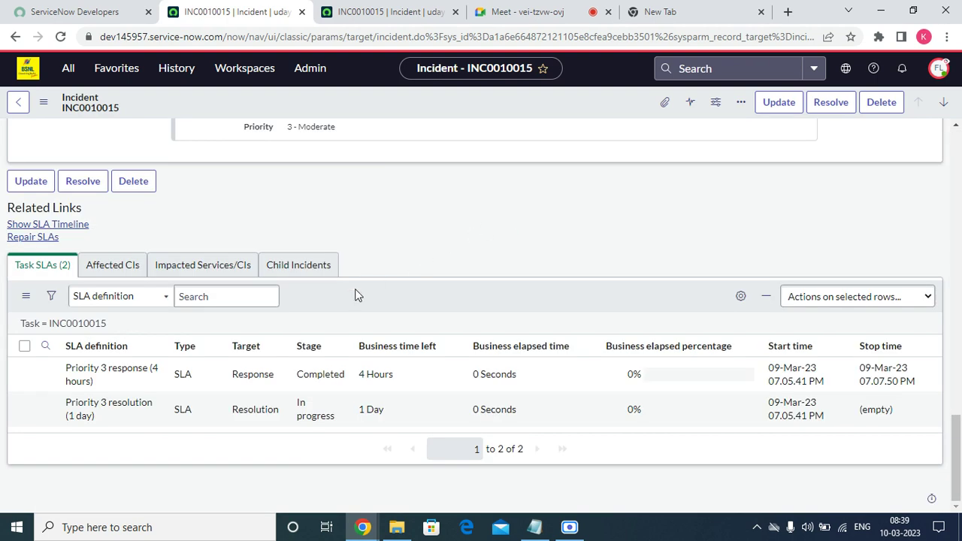
{"action": "scroll", "coordinate": [355, 296], "scroll_direction": "up", "scroll_amount": 10}
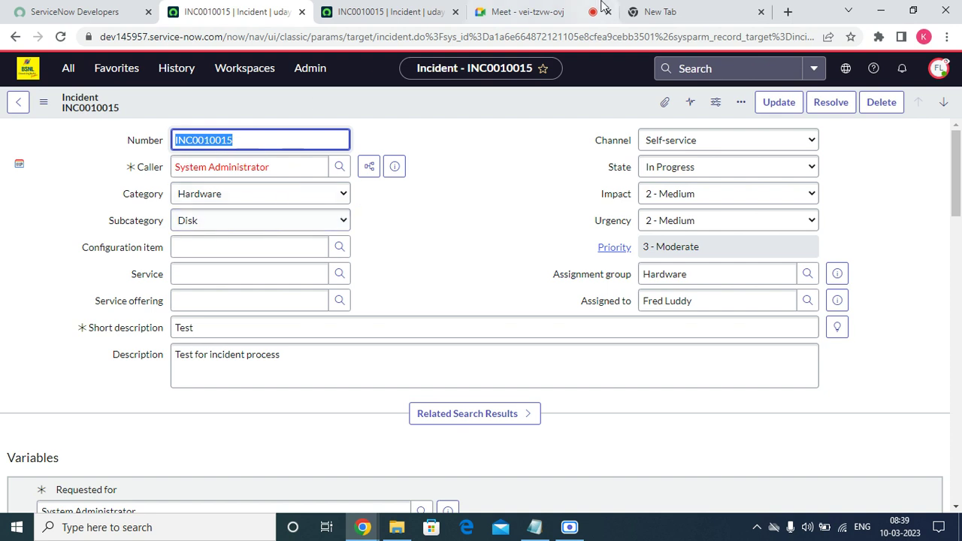
Try the Resolved state on the incident and inspect the resolution code and resolution notes fields
{"action": "left_click", "coordinate": [681, 169]}
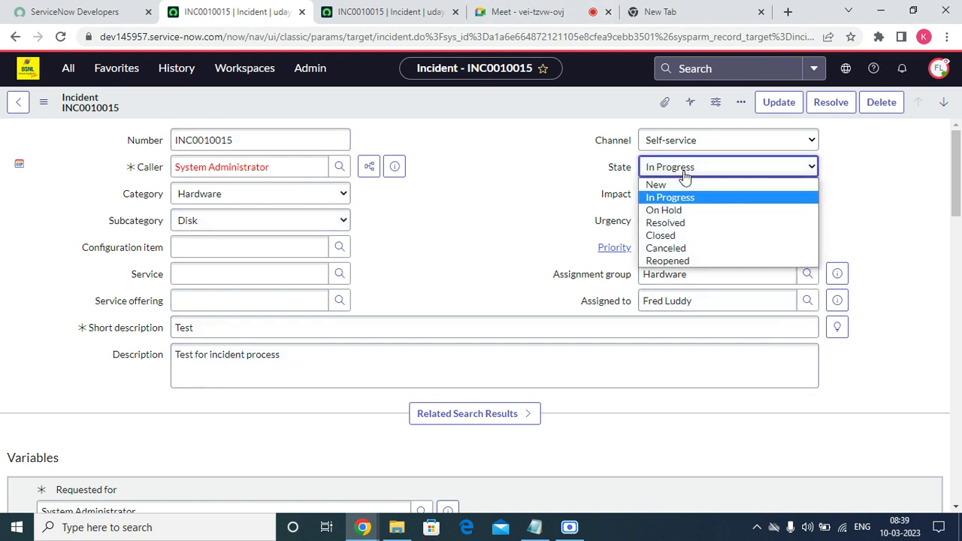
{"action": "left_click", "coordinate": [684, 223]}
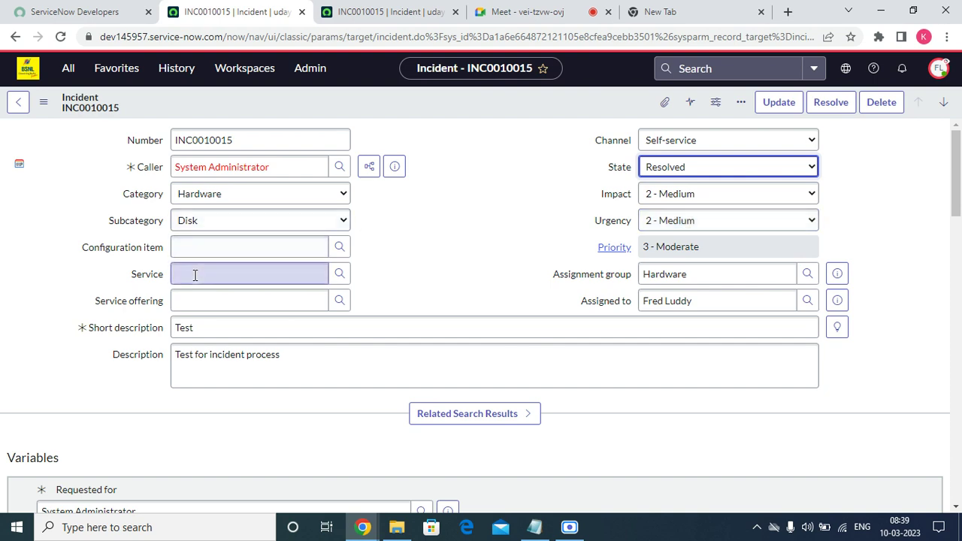
{"action": "scroll", "coordinate": [195, 273], "scroll_direction": "down", "scroll_amount": 10}
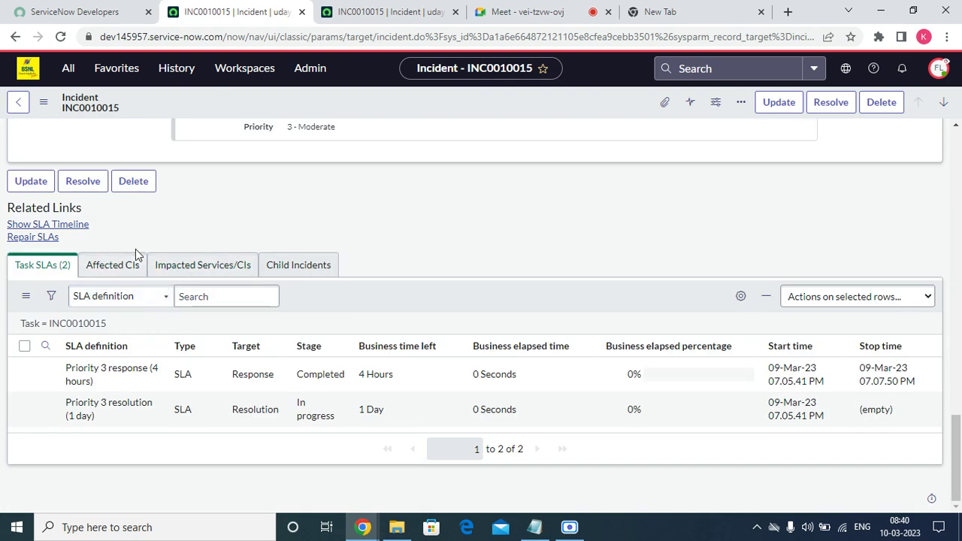
{"action": "scroll", "coordinate": [136, 249], "scroll_direction": "up", "scroll_amount": 10}
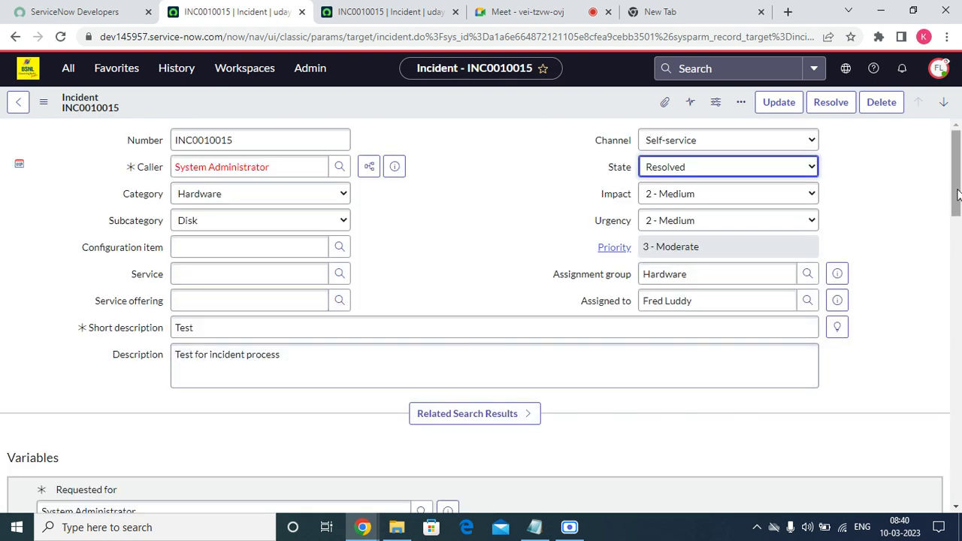
{"action": "left_click_drag", "start_coordinate": [958, 194], "coordinate": [942, 351]}
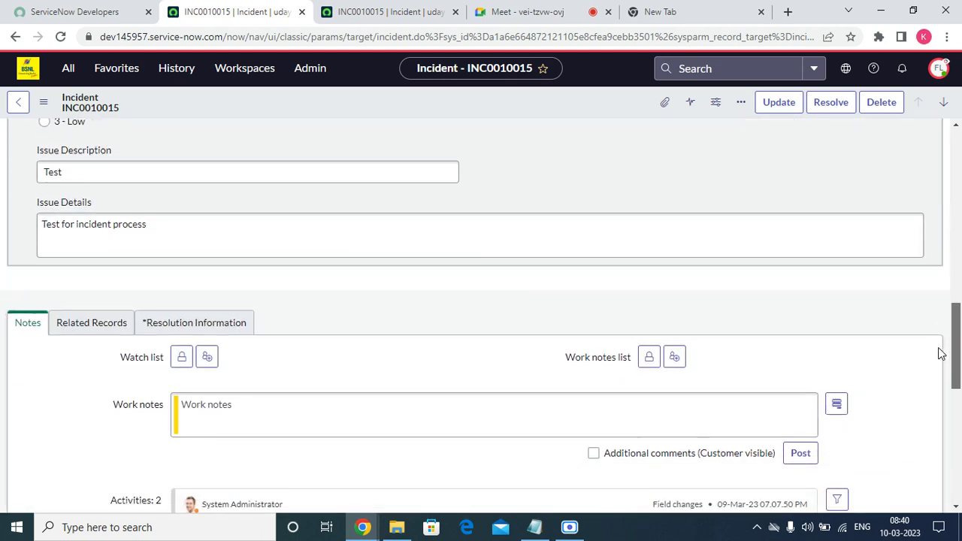
{"action": "left_click", "coordinate": [172, 312]}
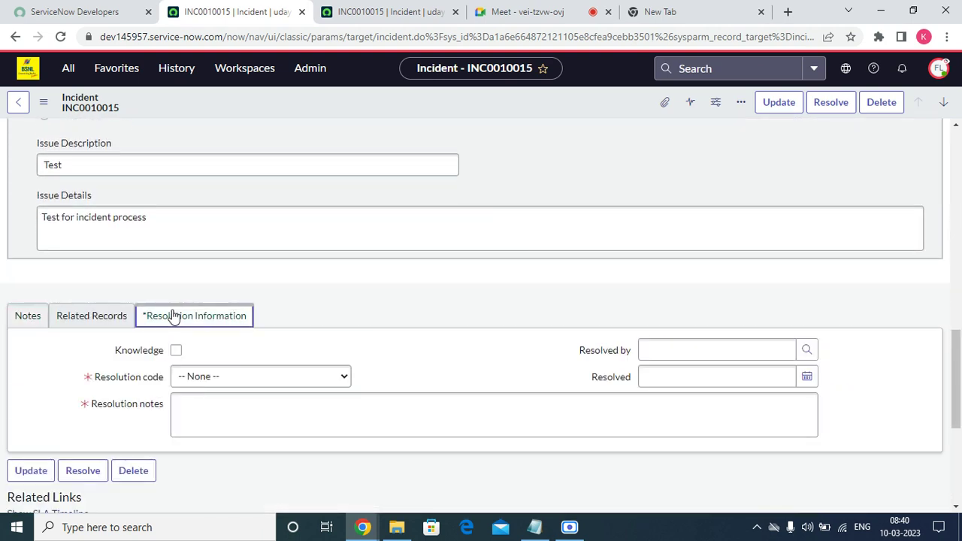
{"action": "left_click", "coordinate": [208, 378]}
{"action": "left_click", "coordinate": [222, 417]}
{"action": "scroll", "coordinate": [222, 418], "scroll_direction": "up", "scroll_amount": 10}
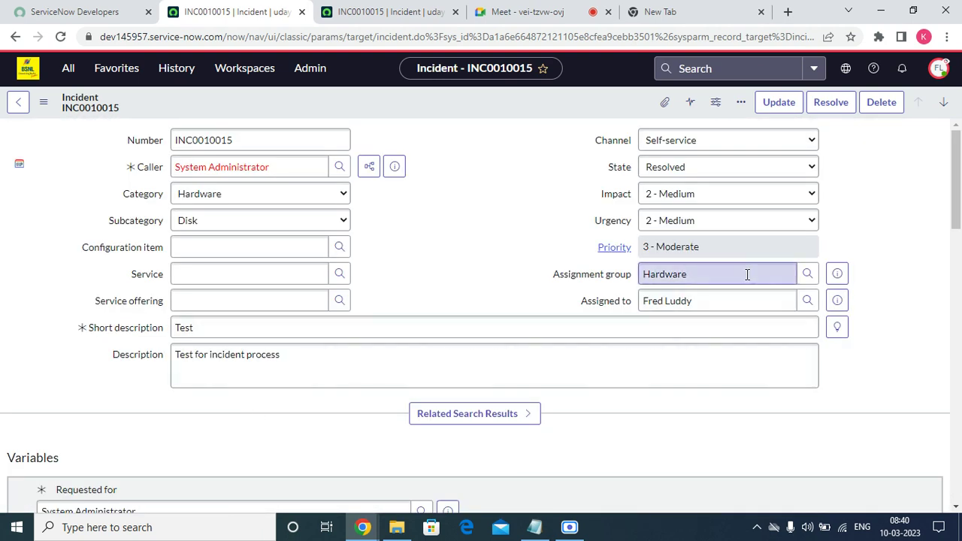
Set the incident's state to On Hold with Awaiting Caller as the on hold reason
{"action": "left_click", "coordinate": [674, 172]}
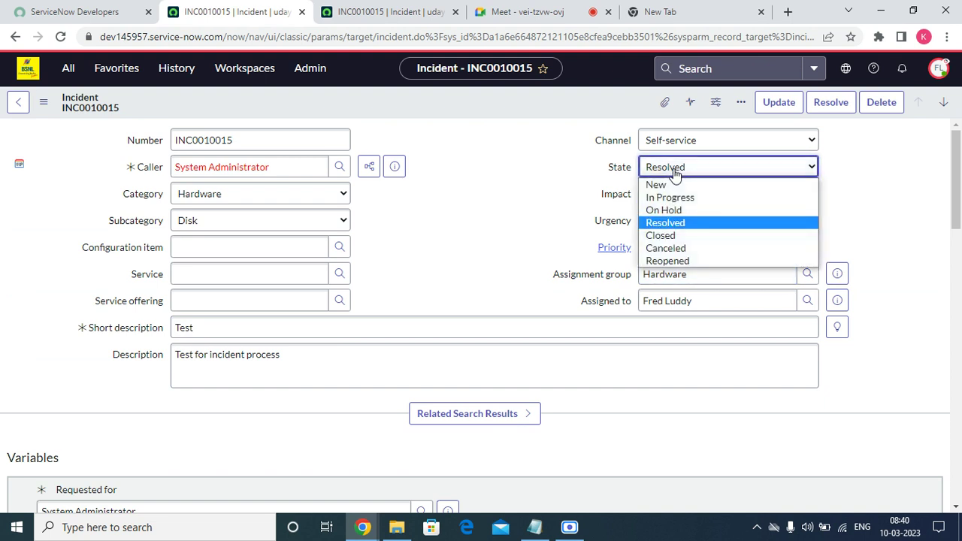
{"action": "left_click", "coordinate": [674, 208]}
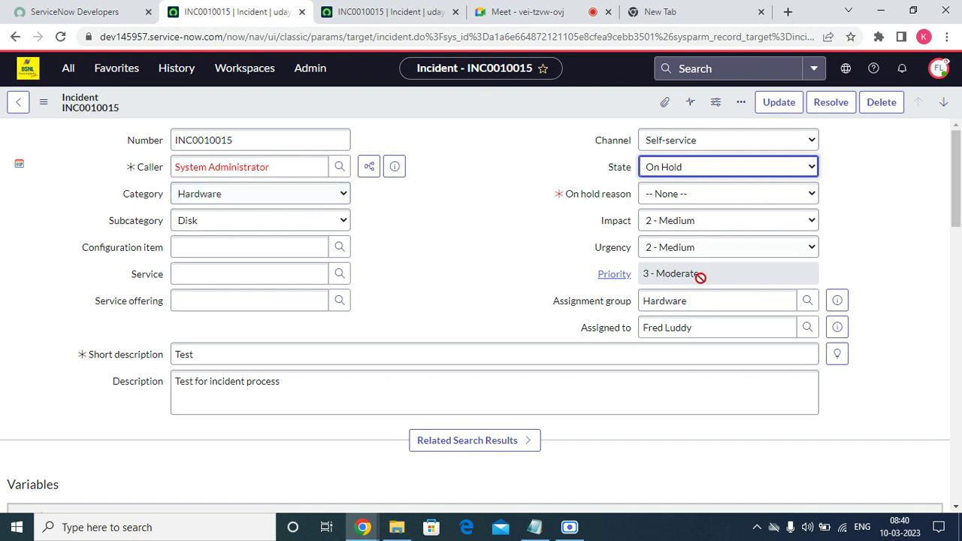
{"action": "left_click", "coordinate": [661, 192]}
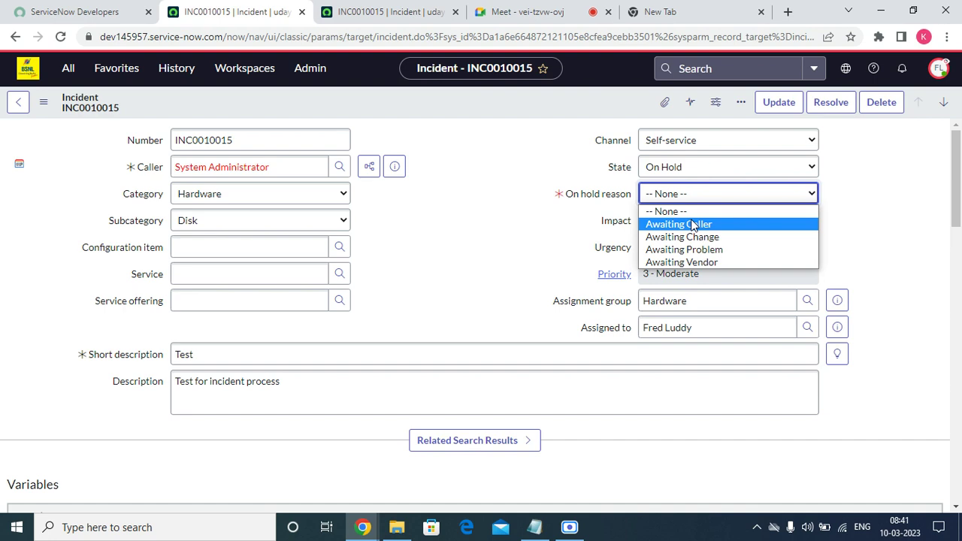
{"action": "left_click", "coordinate": [693, 226]}
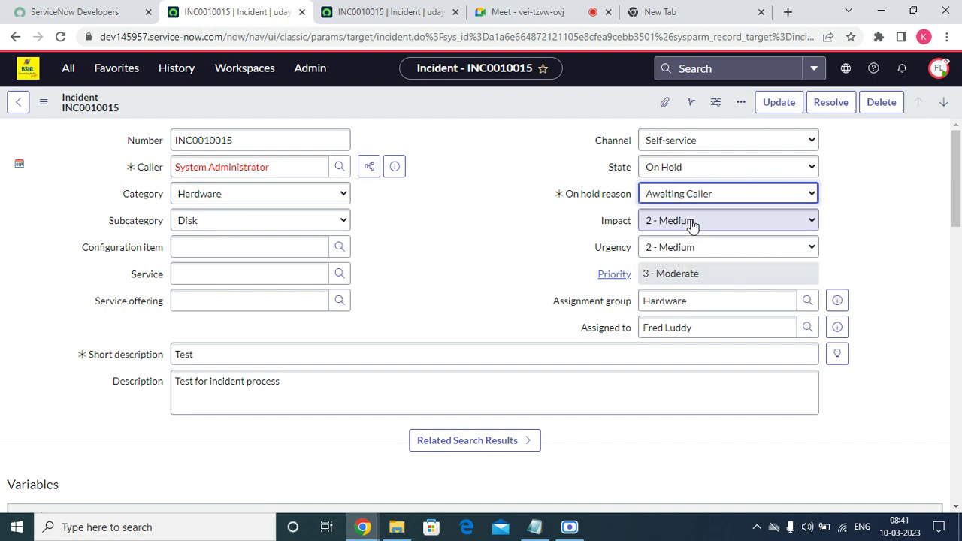
Review the task SLAs and try to save the on-hold incident
{"action": "scroll", "coordinate": [464, 241], "scroll_direction": "down", "scroll_amount": 10}
{"action": "scroll", "coordinate": [359, 274], "scroll_direction": "up", "scroll_amount": 10}
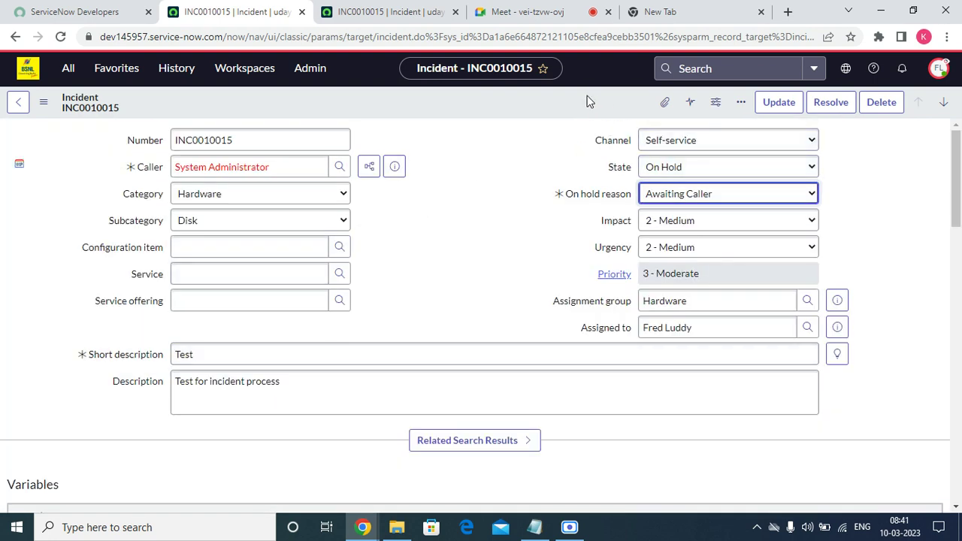
{"action": "scroll", "coordinate": [939, 317], "scroll_direction": "down", "scroll_amount": 10}
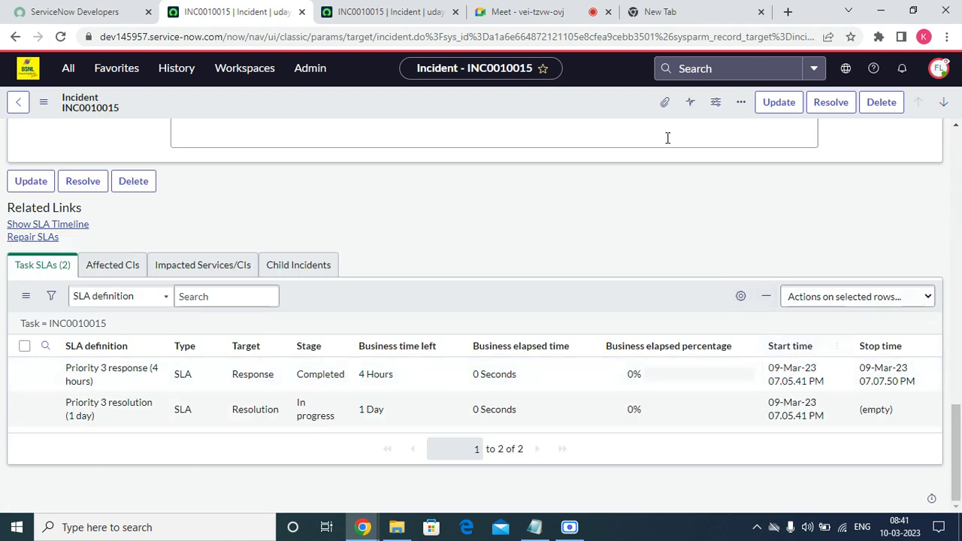
{"action": "right_click", "coordinate": [546, 102]}
{"action": "left_click", "coordinate": [572, 113]}
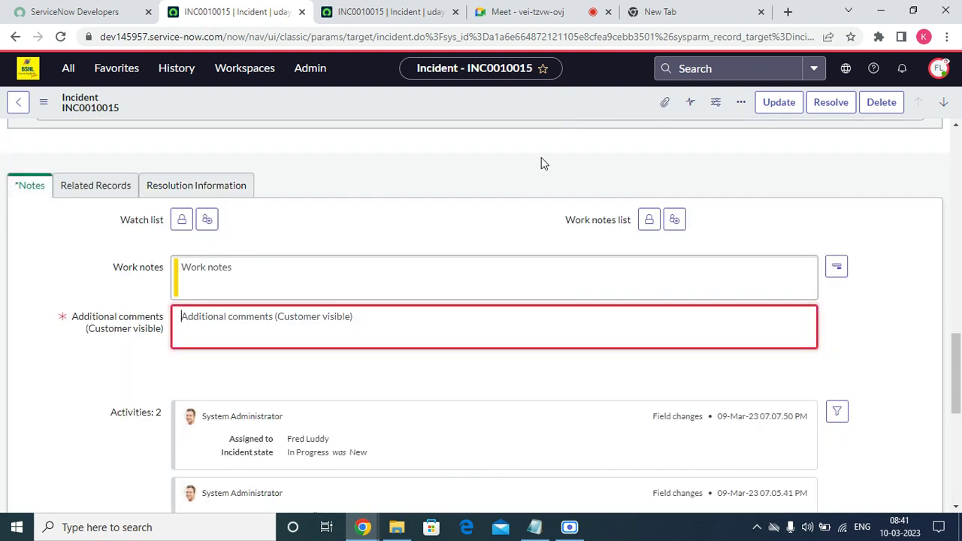
Enter the customer-visible comment "Please share the screenshots of the issue." and save the on-hold incident
{"action": "scroll", "coordinate": [857, 232], "scroll_direction": "up", "scroll_amount": 13}
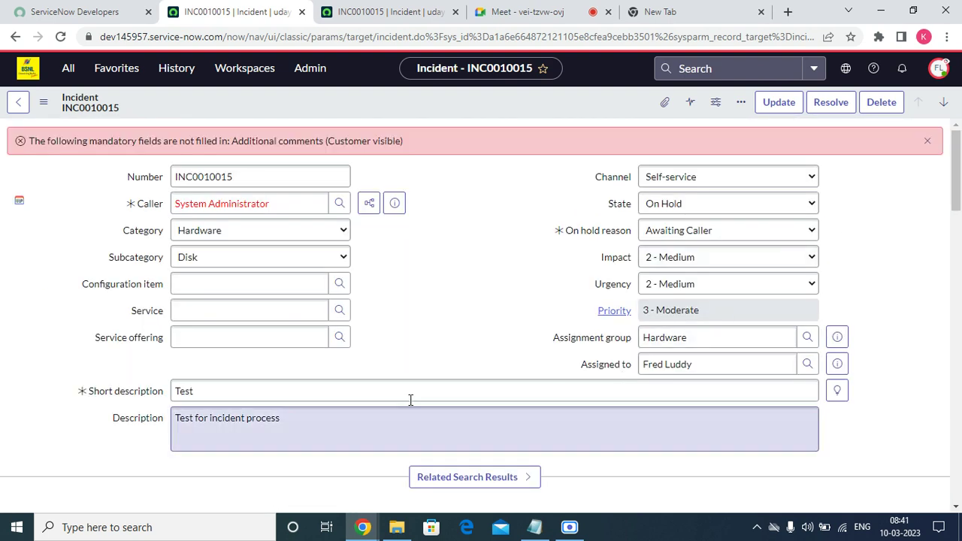
{"action": "triple_click", "coordinate": [323, 143]}
{"action": "scroll", "coordinate": [391, 258], "scroll_direction": "down", "scroll_amount": 13}
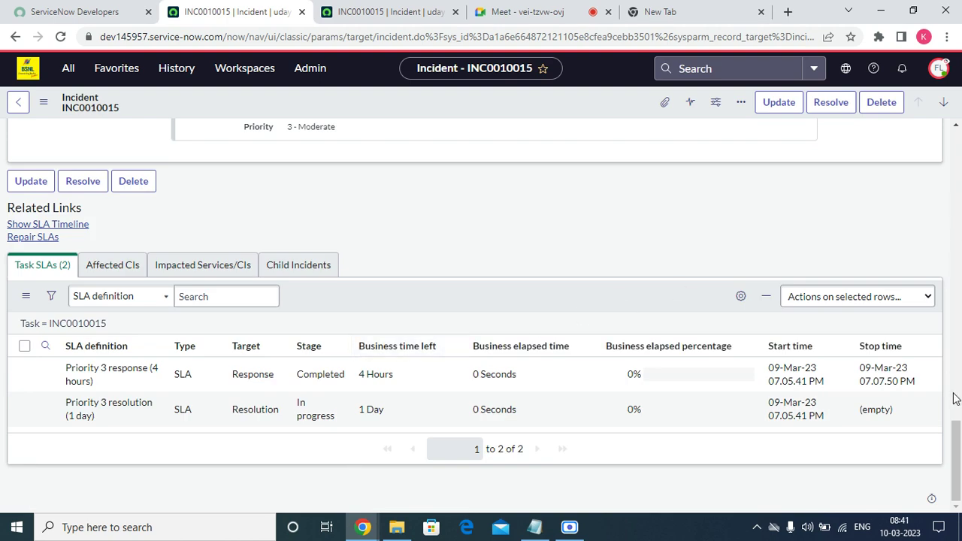
{"action": "left_click_drag", "start_coordinate": [955, 464], "coordinate": [961, 360]}
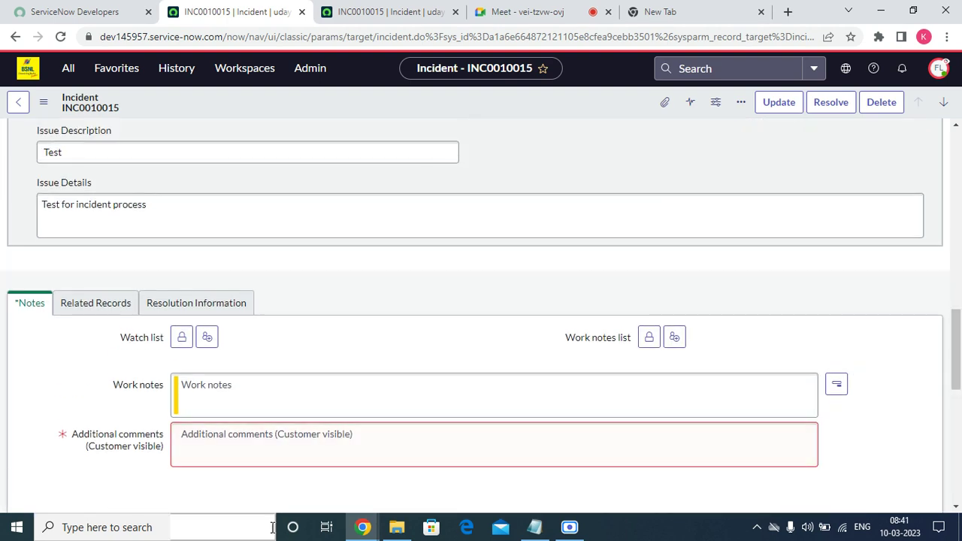
{"action": "left_click", "coordinate": [241, 445]}
{"action": "type", "text": "Please she"}
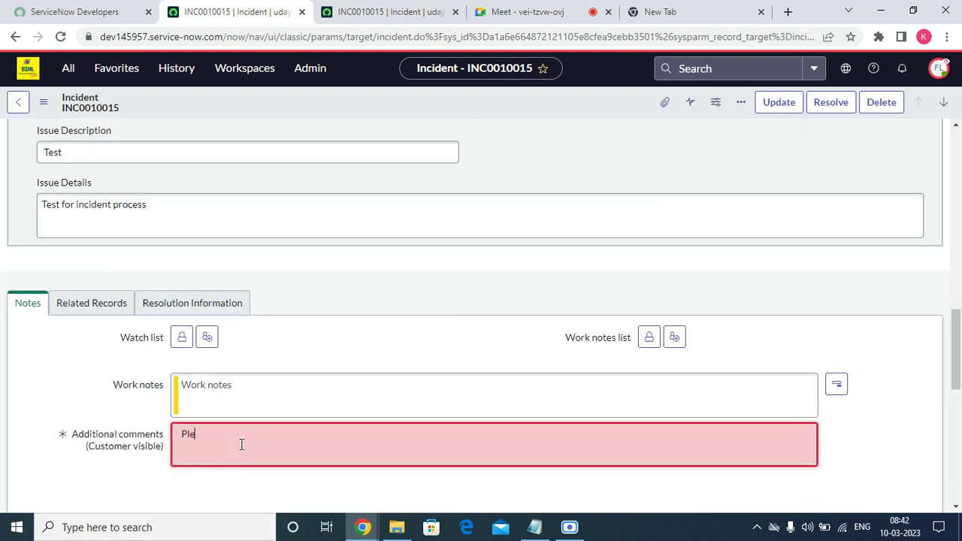
{"action": "key", "text": "BackSpace"}
{"action": "type", "text": "are t"}
{"action": "type", "text": "he"}
{"action": "type", "text": " sreesnsh"}
{"action": "key", "text": "BackSpace"}
{"action": "key", "text": "BackSpace"}
{"action": "key", "text": "BackSpace"}
{"action": "key", "text": "BackSpace"}
{"action": "key", "text": "BackSpace"}
{"action": "key", "text": "BackSpace"}
{"action": "key", "text": "BackSpace"}
{"action": "type", "text": "creenshots of he"}
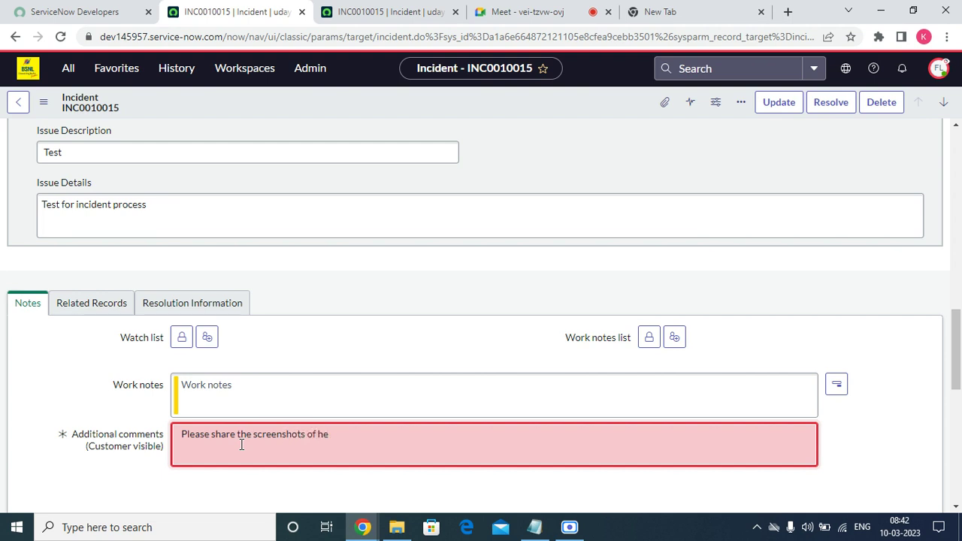
{"action": "key", "text": "BackSpace"}
{"action": "key", "text": "BackSpace"}
{"action": "type", "text": "the issue"}
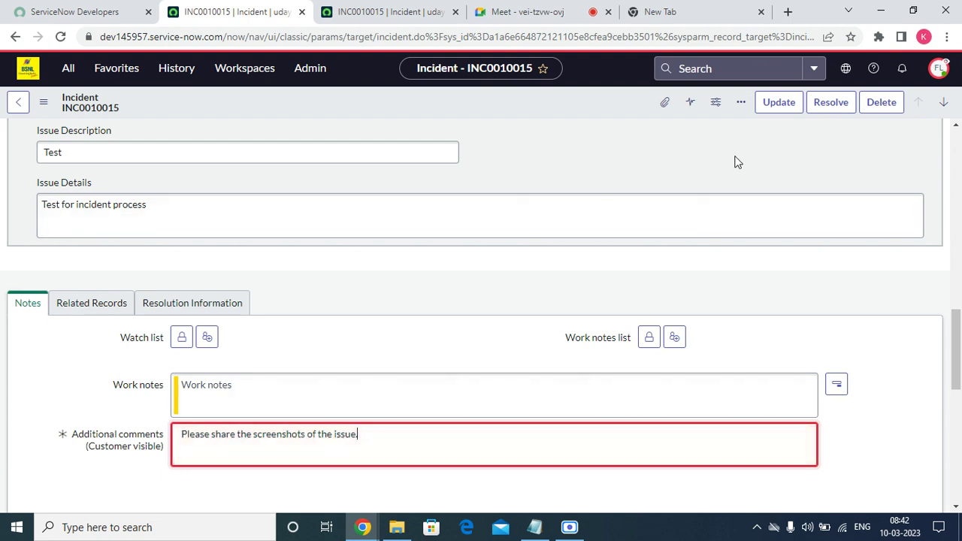
{"action": "right_click", "coordinate": [451, 108]}
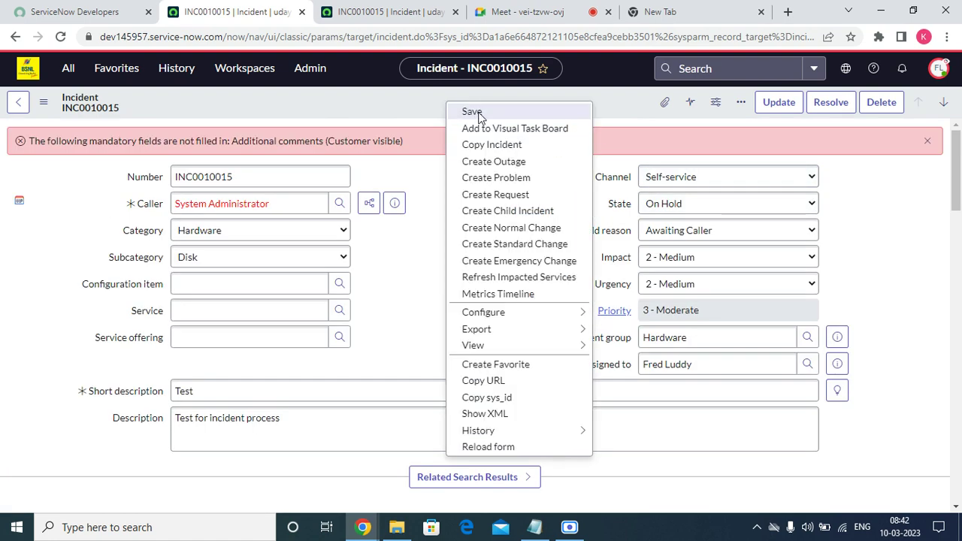
{"action": "left_click", "coordinate": [471, 113]}
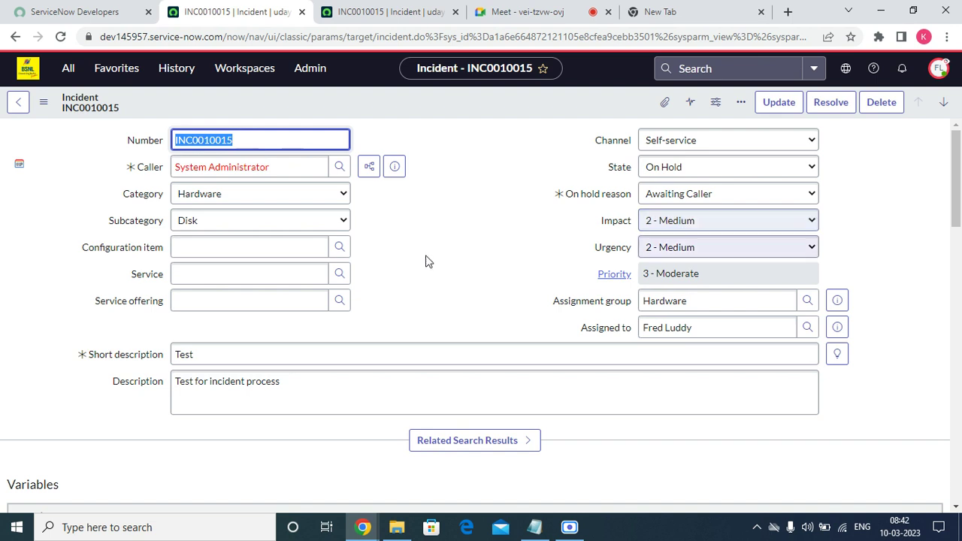
Set the incident's state back to In Progress and save the record
{"action": "left_click", "coordinate": [687, 169]}
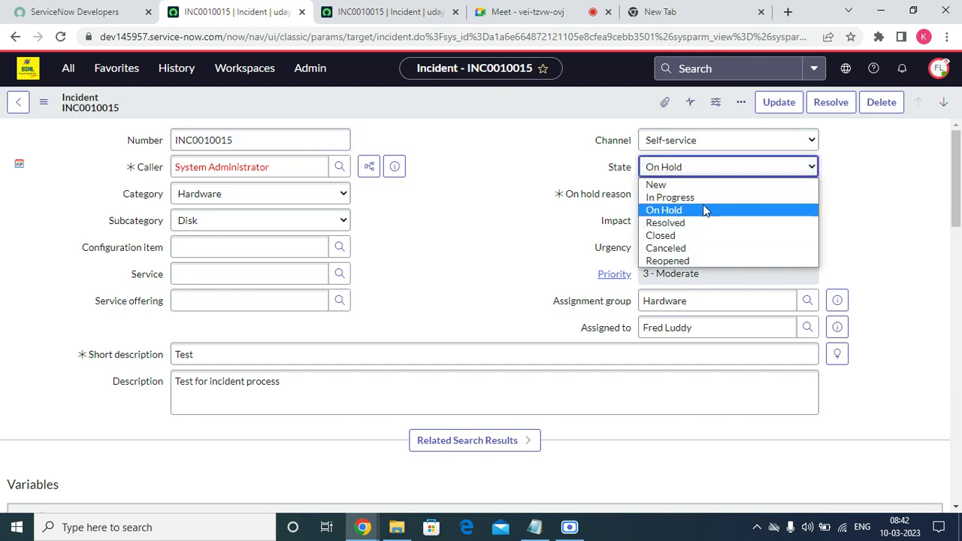
{"action": "left_click", "coordinate": [693, 197]}
{"action": "right_click", "coordinate": [481, 103]}
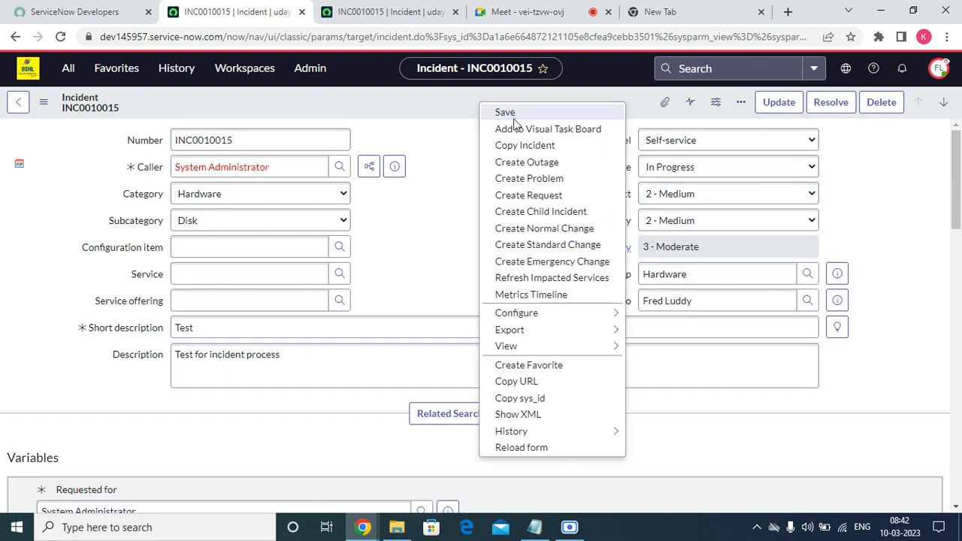
{"action": "left_click", "coordinate": [511, 112]}
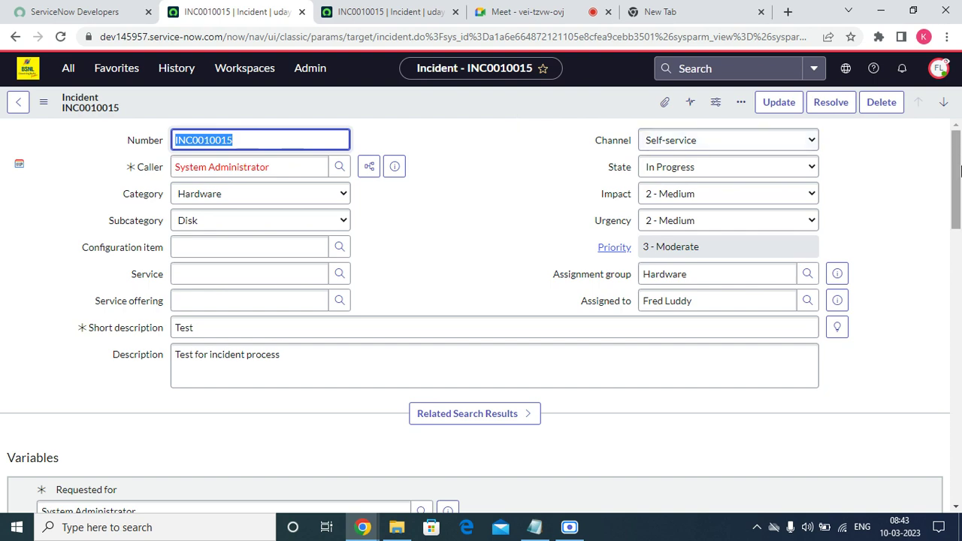
Set the incident's state to Resolved with Solution provided as the resolution code
{"action": "left_click_drag", "start_coordinate": [955, 178], "coordinate": [953, 151]}
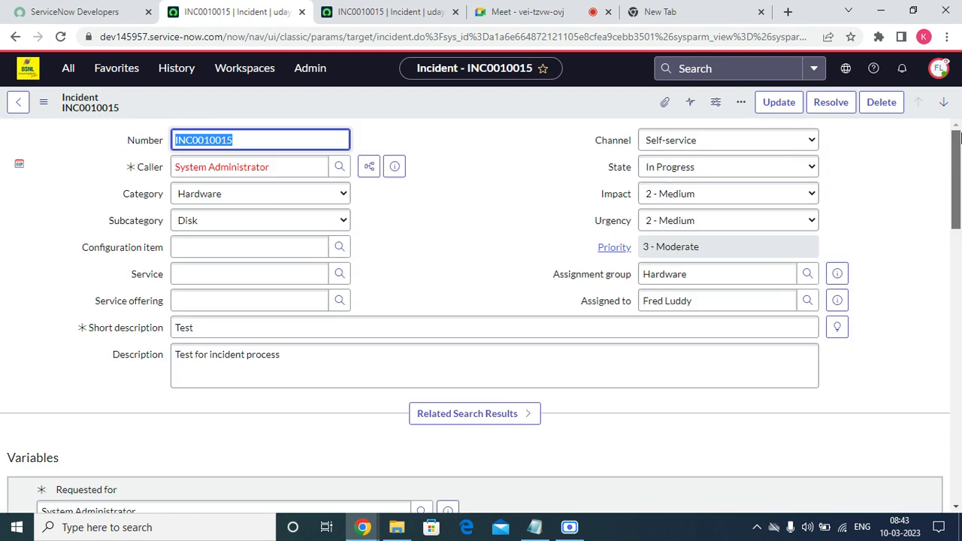
{"action": "left_click", "coordinate": [673, 167]}
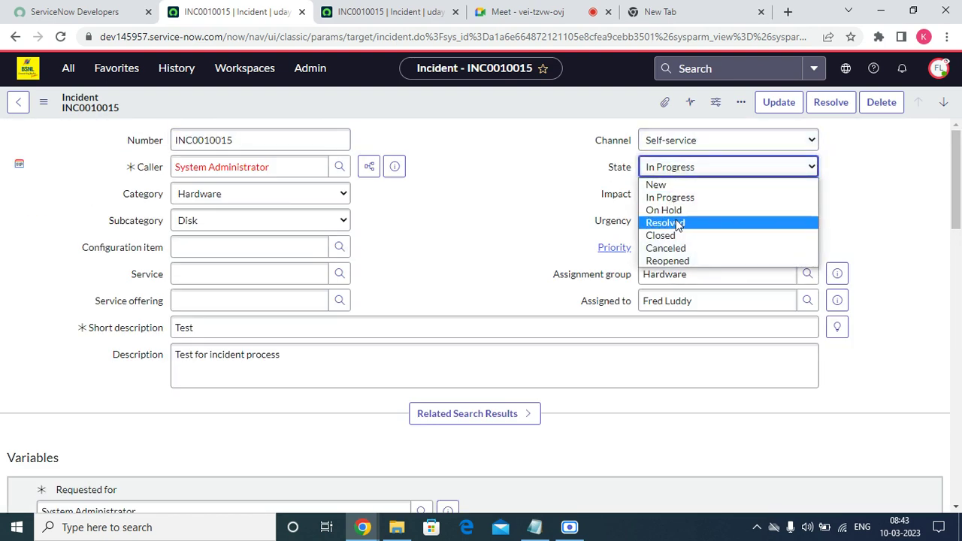
{"action": "left_click", "coordinate": [666, 222]}
{"action": "left_click_drag", "start_coordinate": [955, 219], "coordinate": [955, 438]}
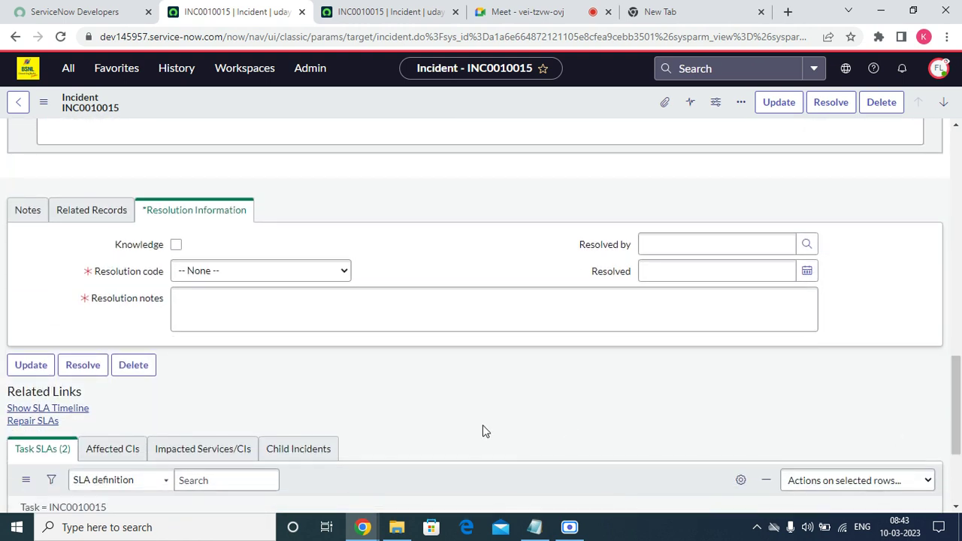
{"action": "left_click", "coordinate": [176, 245]}
{"action": "left_click", "coordinate": [177, 246]}
{"action": "left_click", "coordinate": [234, 269]}
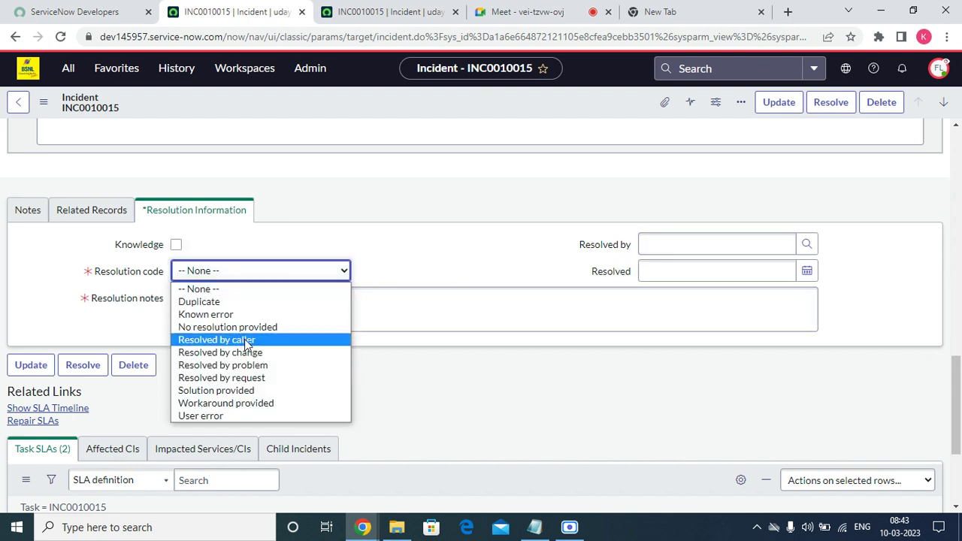
{"action": "left_click", "coordinate": [255, 391]}
Enter the resolution notes "Issue has been fixed." and save the resolved incident
{"action": "left_click", "coordinate": [211, 312]}
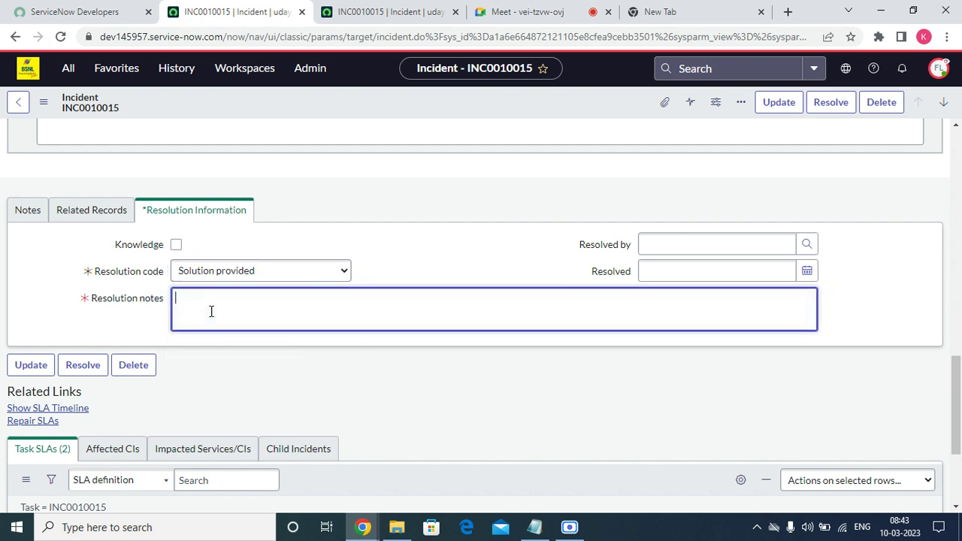
{"action": "type", "text": "Issue gas"}
{"action": "type", "text": "has bee"}
{"action": "type", "text": "n fixed."}
{"action": "scroll", "coordinate": [489, 188], "scroll_direction": "up", "scroll_amount": 15}
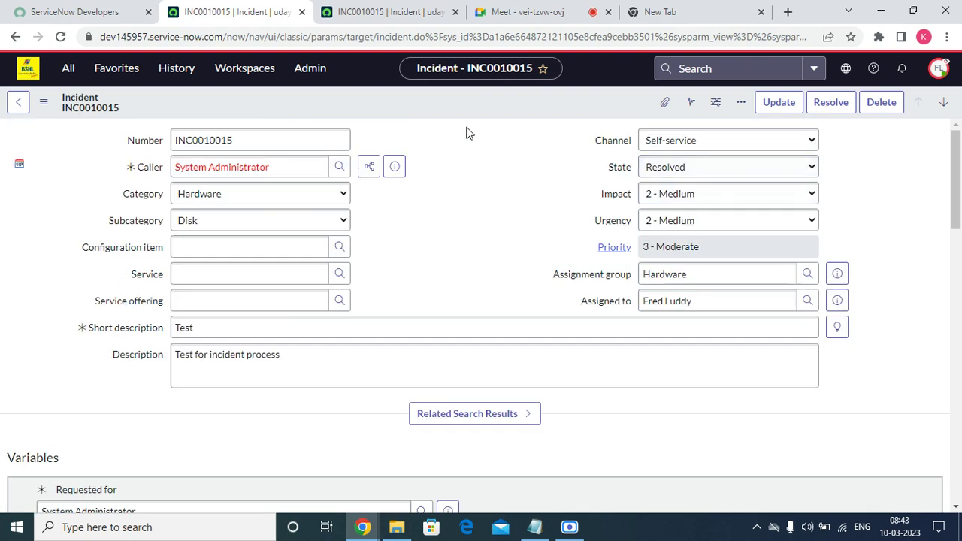
{"action": "right_click", "coordinate": [455, 97]}
{"action": "left_click", "coordinate": [475, 105]}
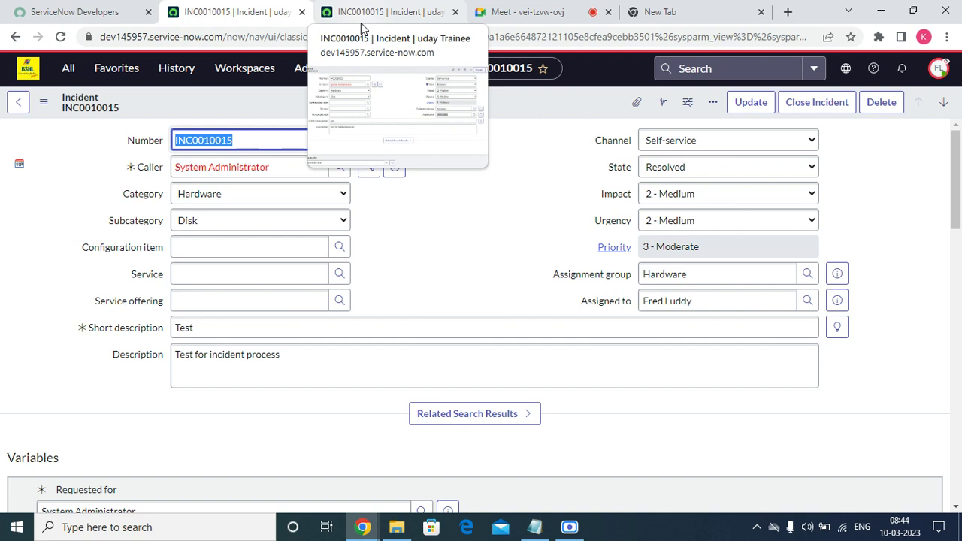
End the impersonation of the assignee and return to the administrator account
{"action": "mouse_move", "coordinate": [961, 538]}
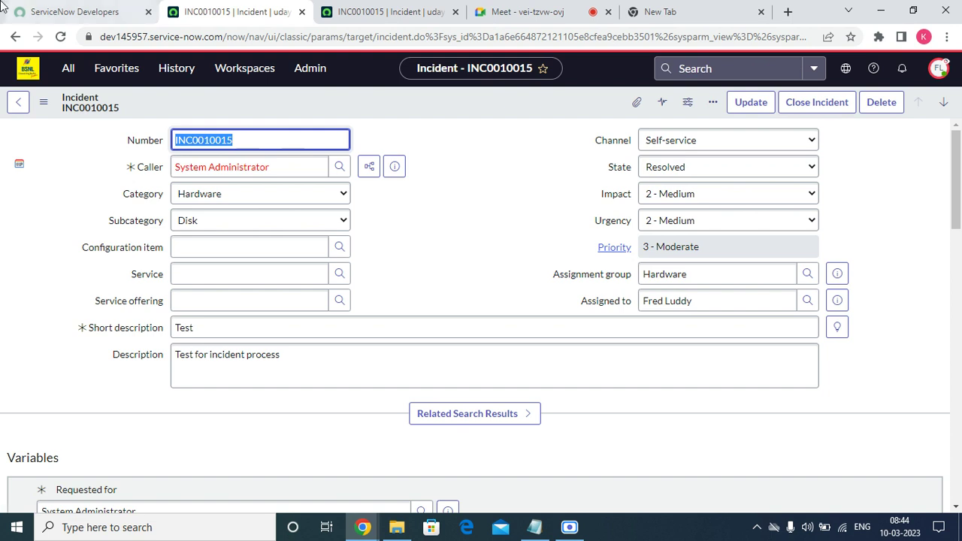
{"action": "left_click", "coordinate": [939, 72]}
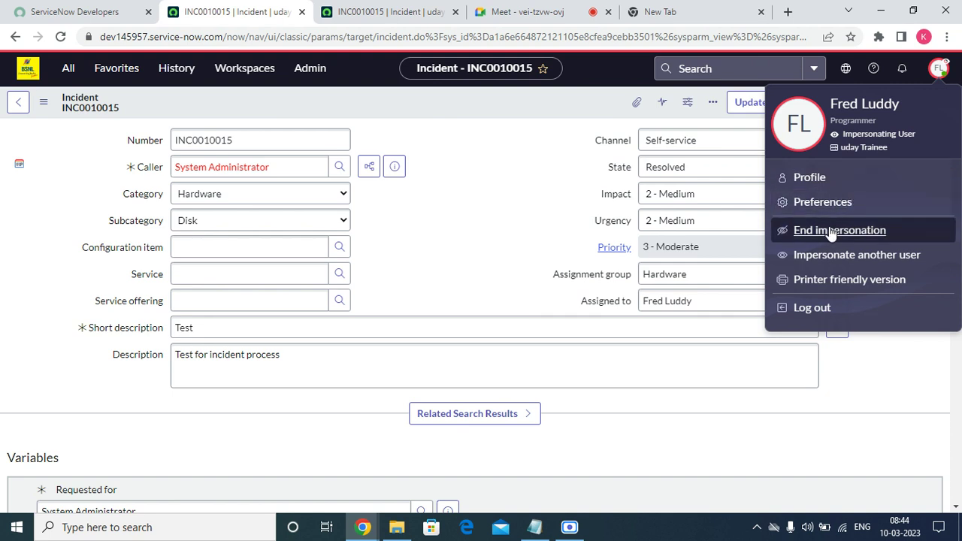
{"action": "left_click", "coordinate": [831, 233]}
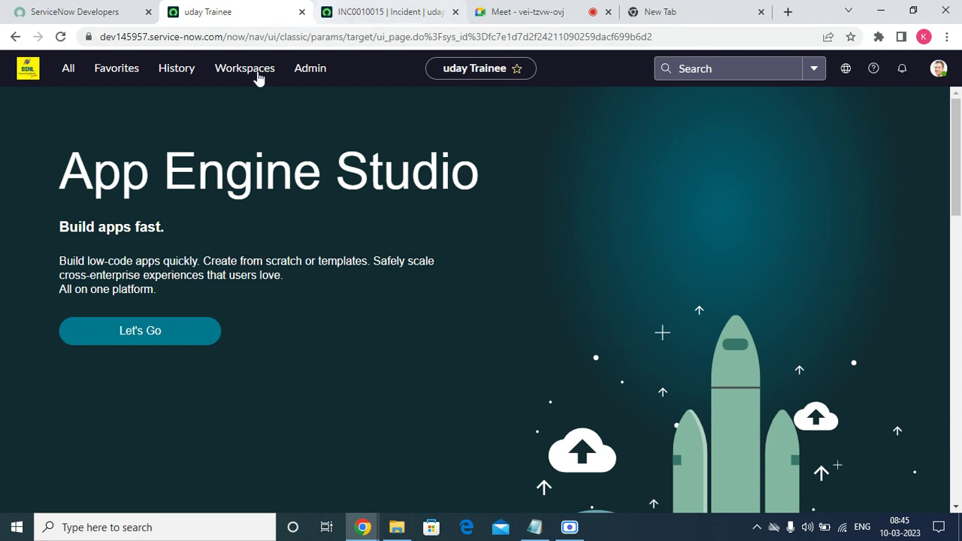
Search the application navigator for the incident modules and open Incident Properties under Administration
{"action": "left_click", "coordinate": [57, 75]}
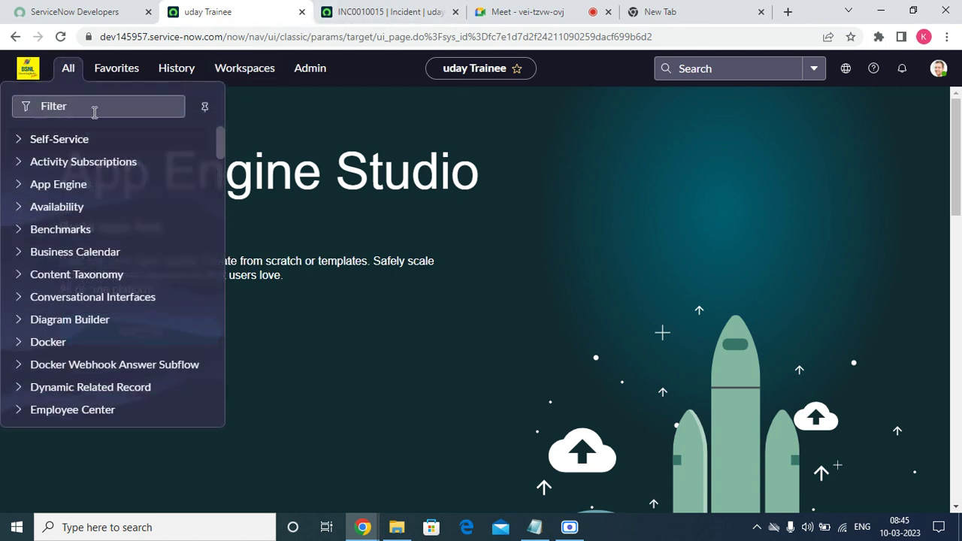
{"action": "type", "text": "in"}
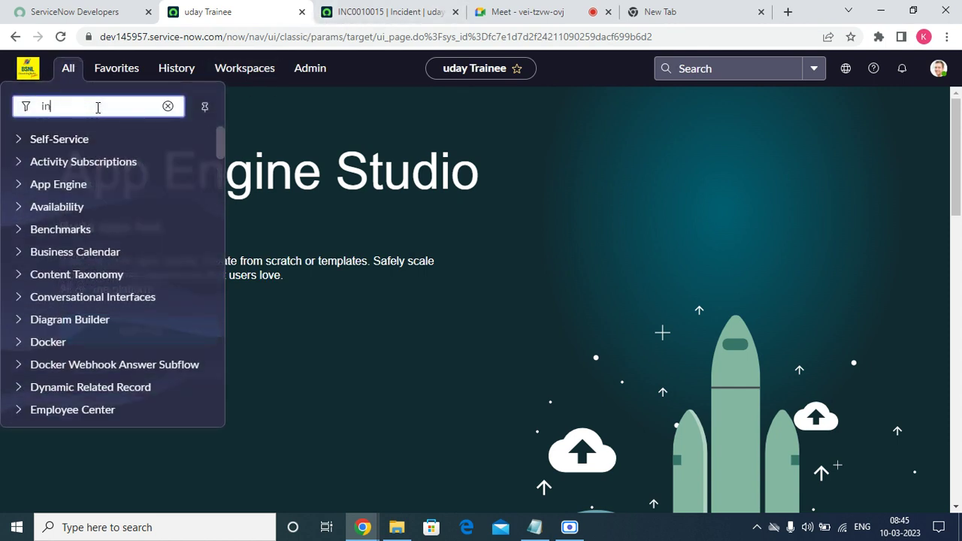
{"action": "type", "text": "ident"}
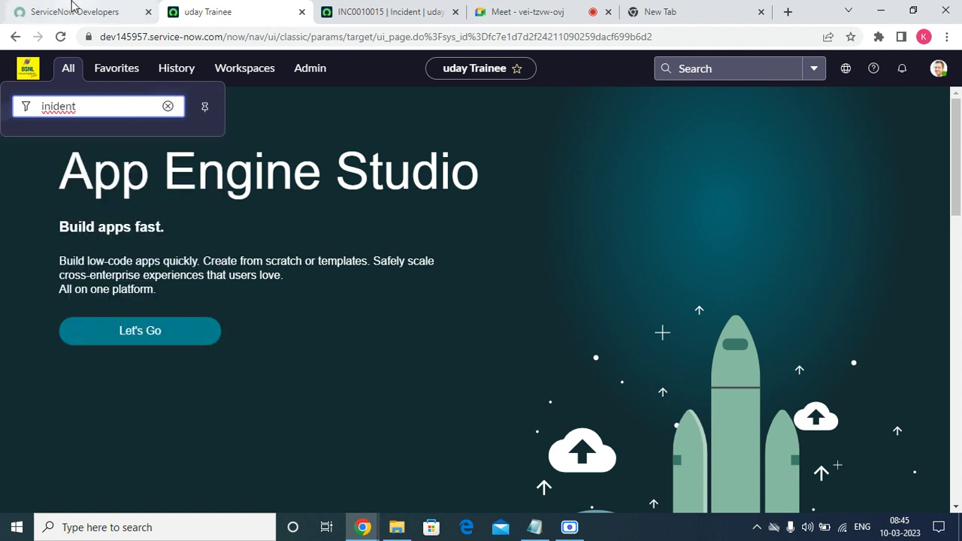
{"action": "key", "text": "BackSpace"}
{"action": "key", "text": "BackSpace"}
{"action": "key", "text": "BackSpace"}
{"action": "key", "text": "BackSpace"}
{"action": "key", "text": "BackSpace"}
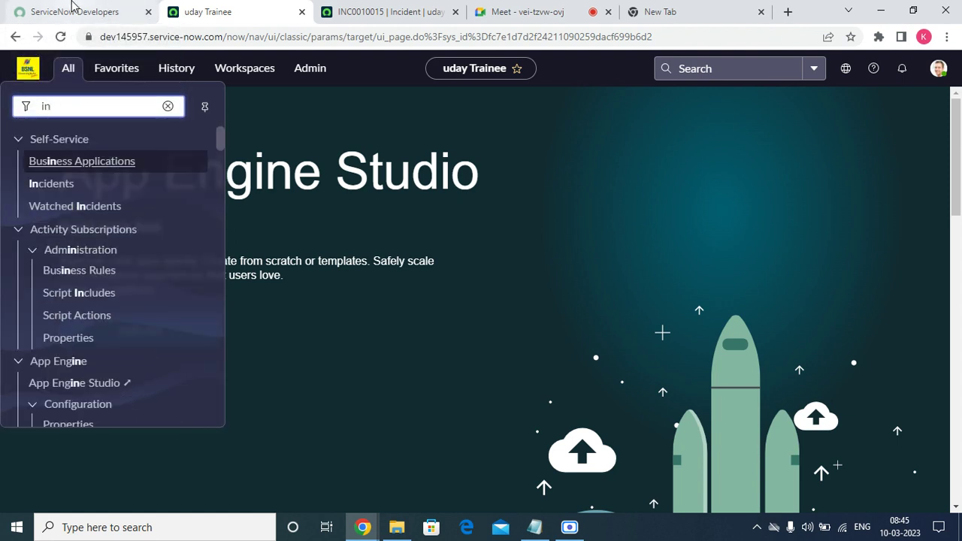
{"action": "type", "text": "ident"}
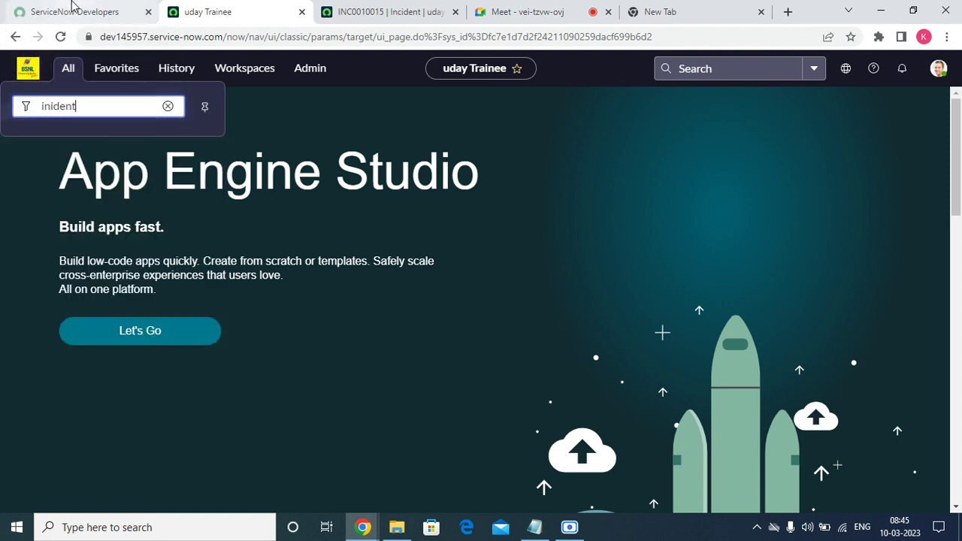
{"action": "key", "text": "BackSpace"}
{"action": "key", "text": "BackSpace"}
{"action": "key", "text": "BackSpace"}
{"action": "type", "text": "c"}
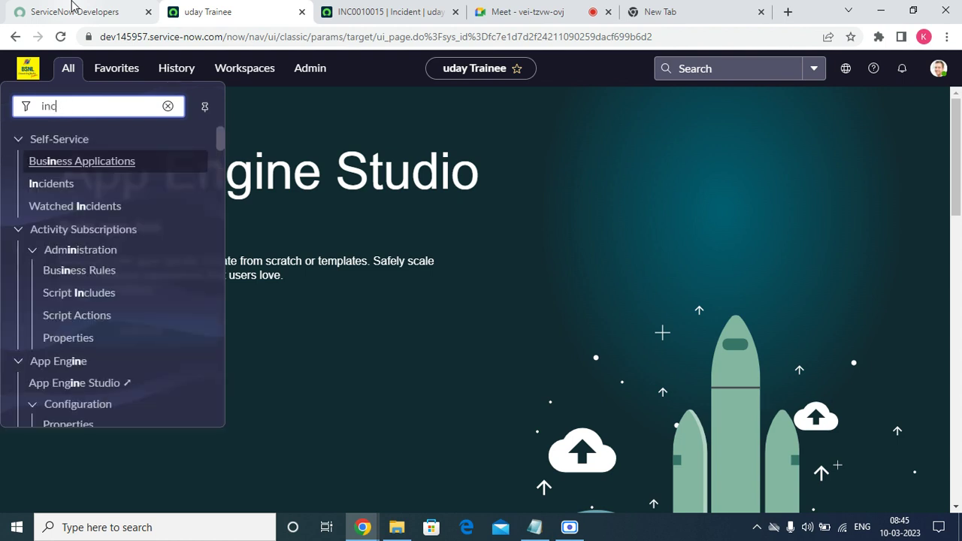
{"action": "type", "text": "ciden"}
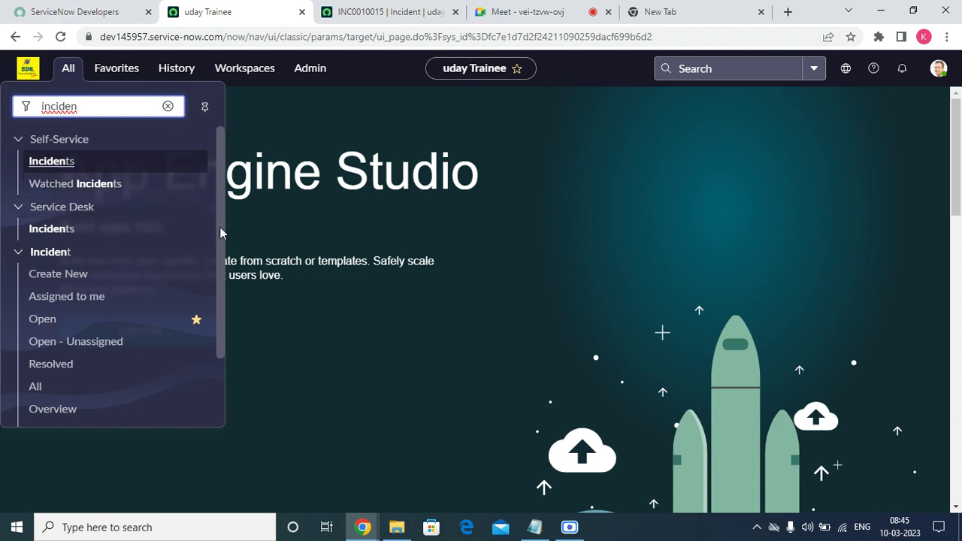
{"action": "left_click_drag", "start_coordinate": [220, 227], "coordinate": [219, 329]}
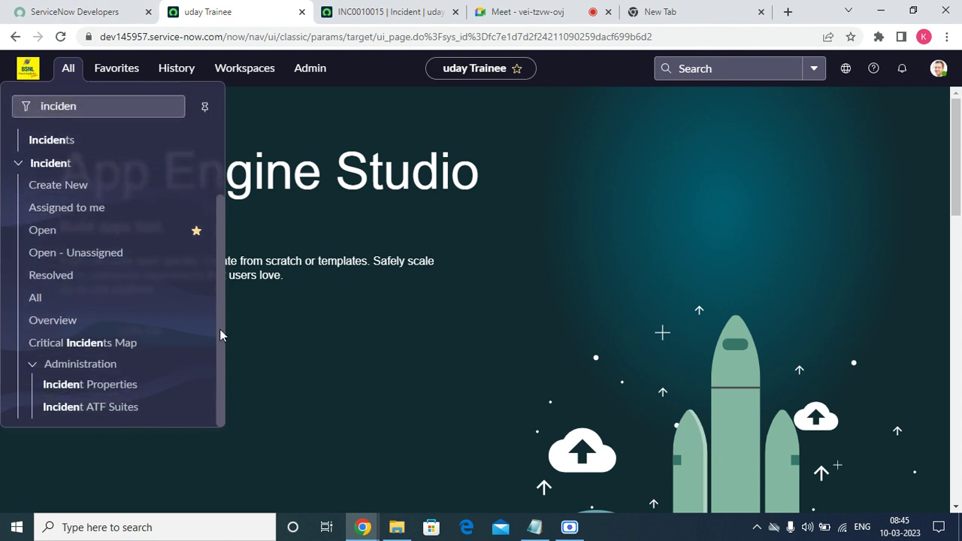
{"action": "left_click", "coordinate": [123, 389]}
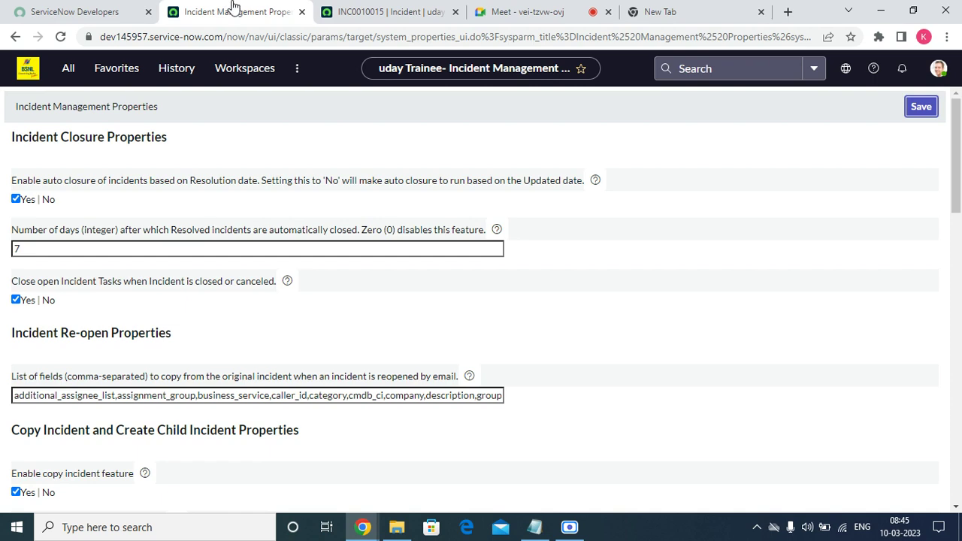
Return to the hardware incident in the other browser tab and reload its form
{"action": "left_click", "coordinate": [412, 6]}
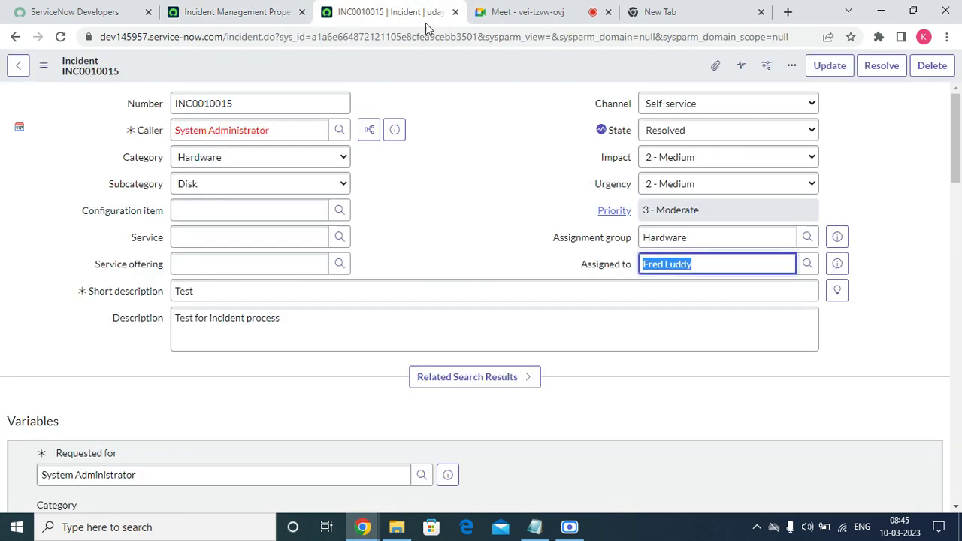
{"action": "right_click", "coordinate": [381, 56]}
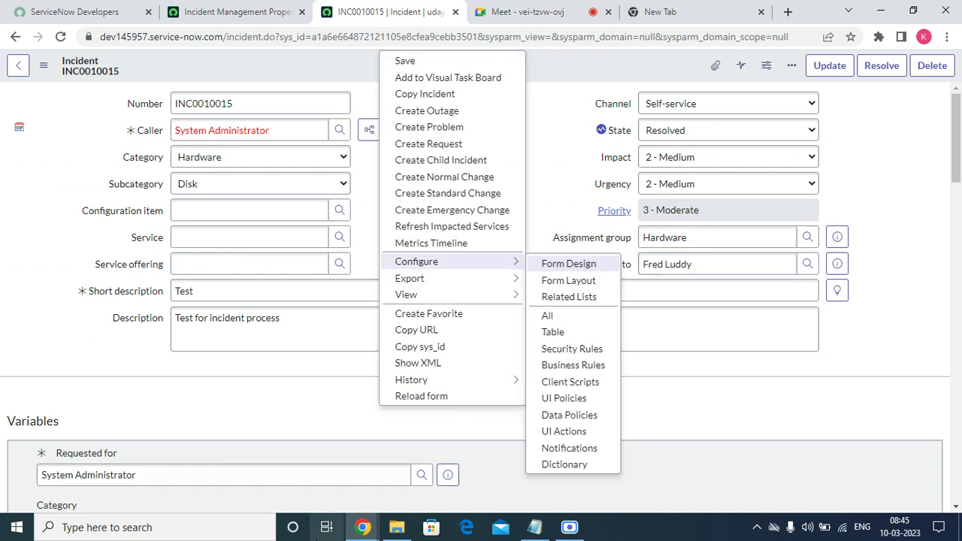
{"action": "left_click", "coordinate": [415, 397]}
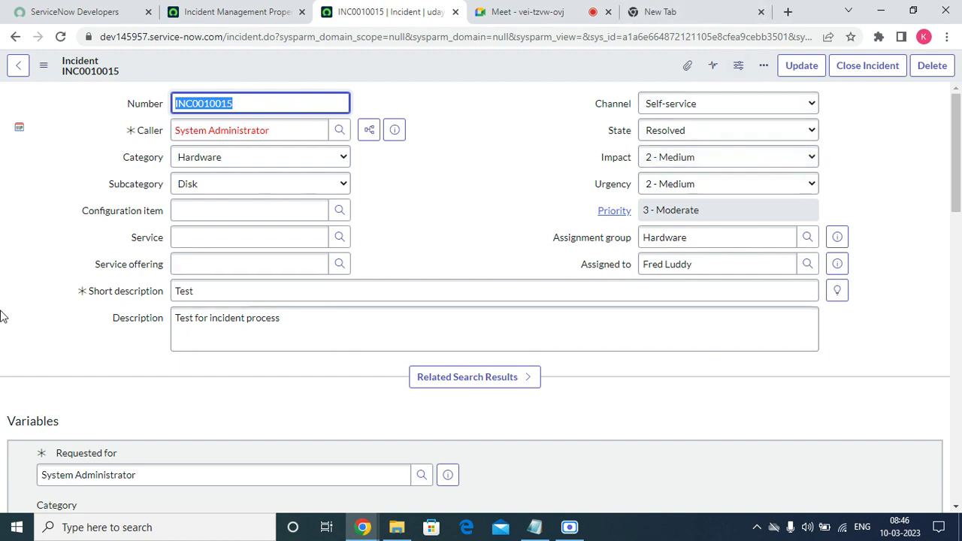
Go back to the incident management properties and review the closure settings, including closing open incident tasks
{"action": "left_click", "coordinate": [208, 9]}
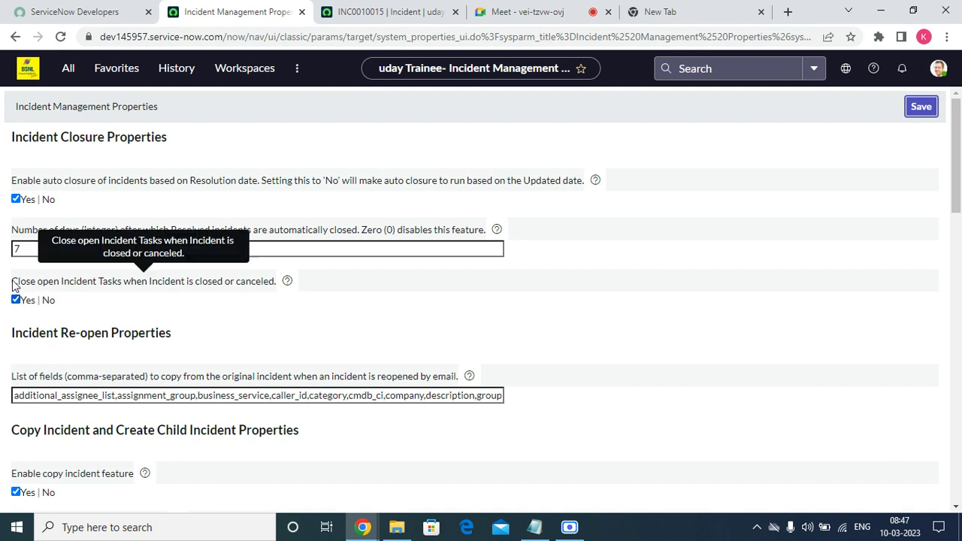
{"action": "left_click_drag", "start_coordinate": [11, 282], "coordinate": [279, 294]}
{"action": "left_click", "coordinate": [280, 323]}
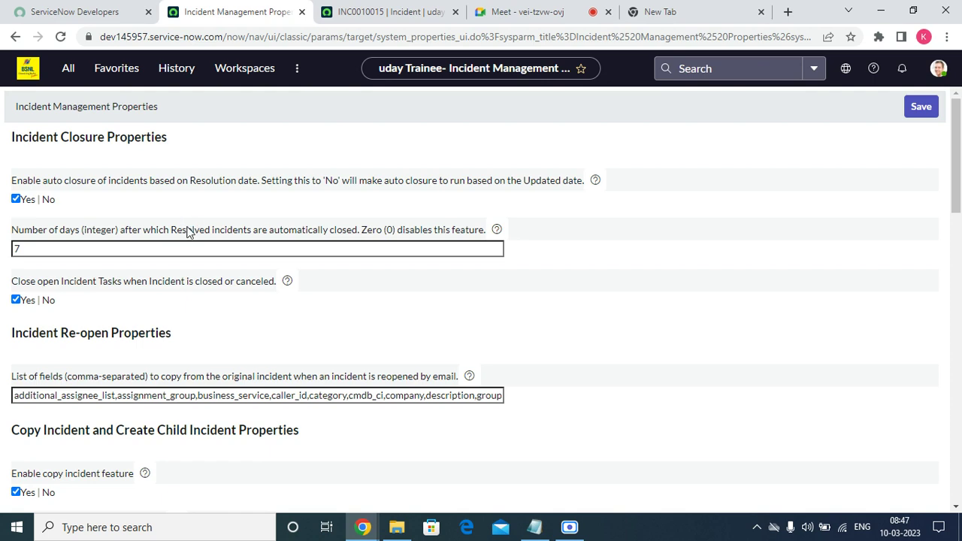
Review the incident re-open and copy incident properties, including the list of fields copied when an incident is reopened by email
{"action": "left_click_drag", "start_coordinate": [957, 195], "coordinate": [957, 262]}
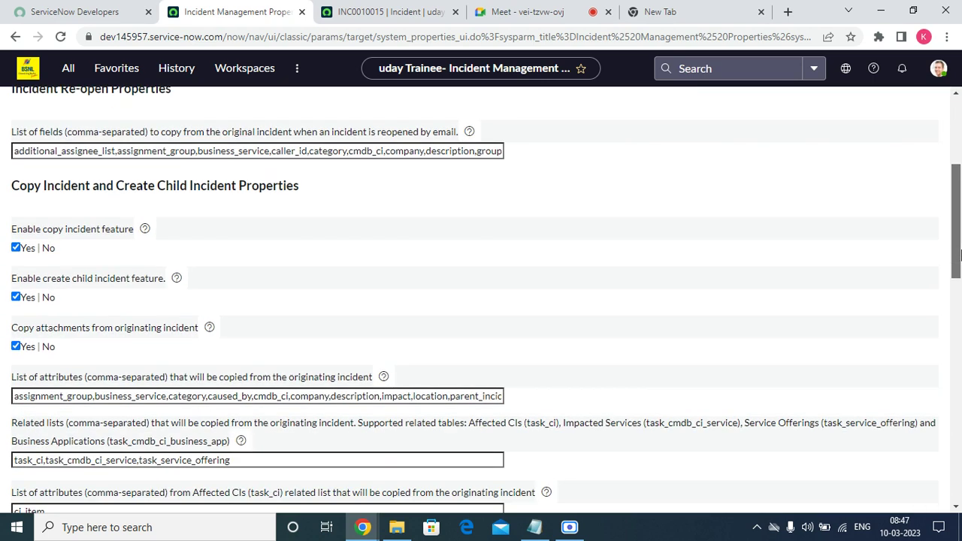
{"action": "triple_click", "coordinate": [154, 152]}
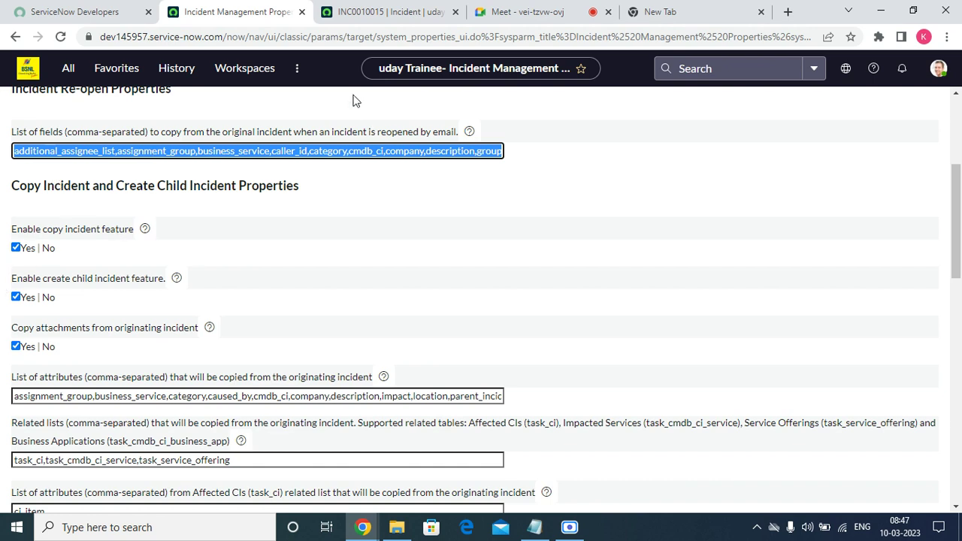
Return to the hardware incident and examine its impact, urgency and priority fields and its task SLAs
{"action": "left_click", "coordinate": [394, 8]}
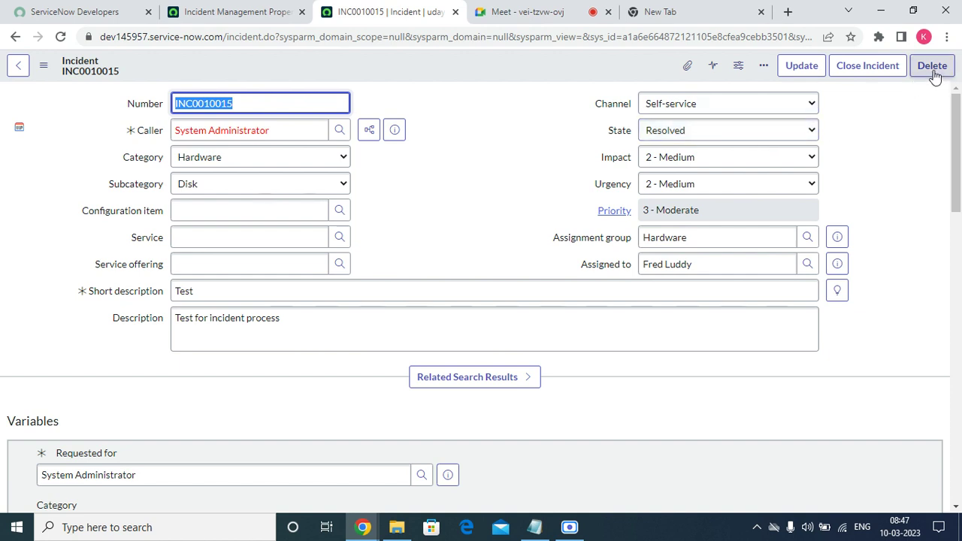
{"action": "left_click", "coordinate": [498, 145]}
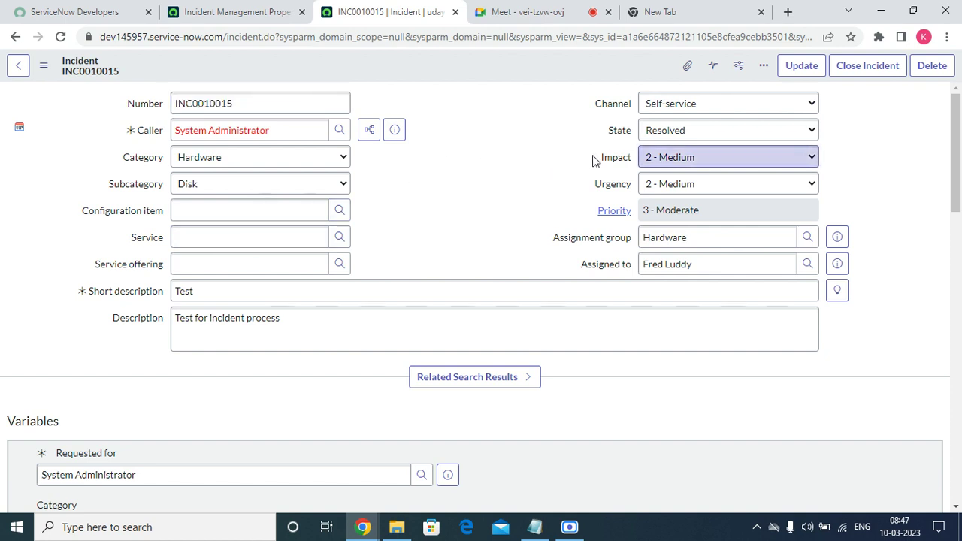
{"action": "left_click_drag", "start_coordinate": [594, 160], "coordinate": [659, 167]}
{"action": "left_click_drag", "start_coordinate": [595, 184], "coordinate": [622, 185]}
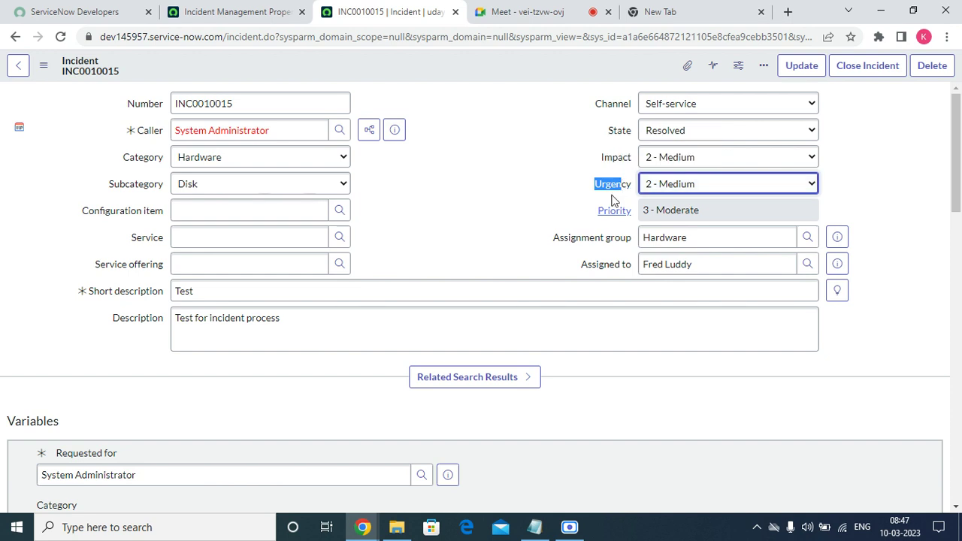
{"action": "left_click_drag", "start_coordinate": [591, 215], "coordinate": [630, 211]}
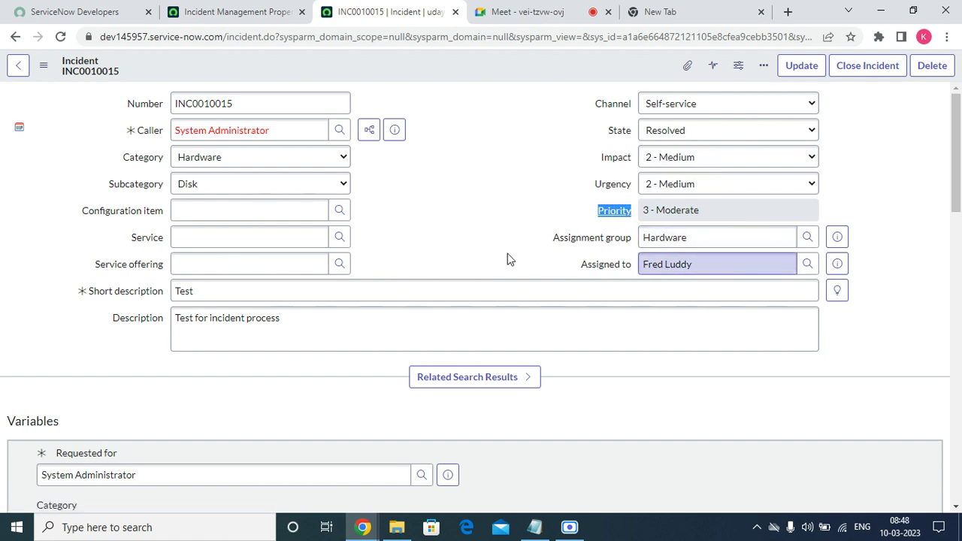
{"action": "scroll", "coordinate": [507, 259], "scroll_direction": "down", "scroll_amount": 15}
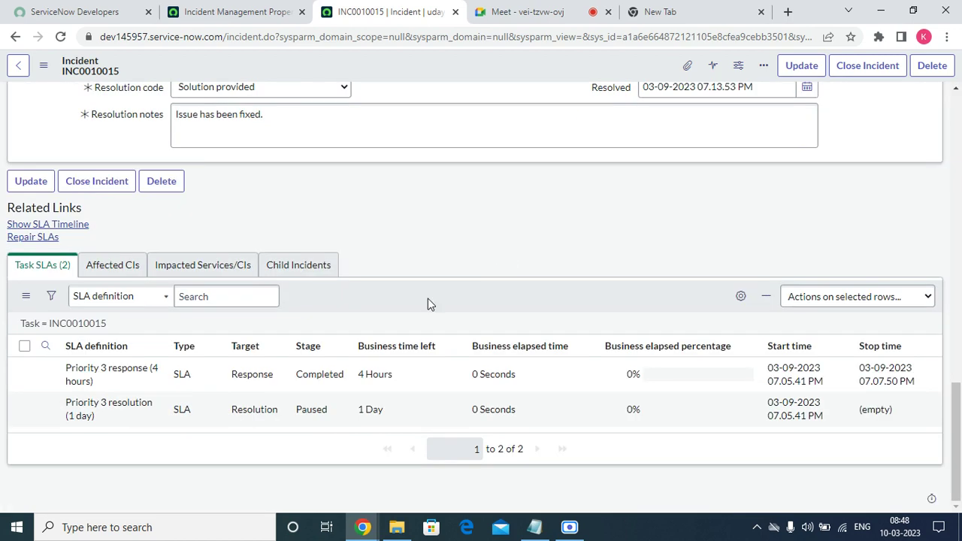
{"action": "scroll", "coordinate": [428, 301], "scroll_direction": "up", "scroll_amount": 15}
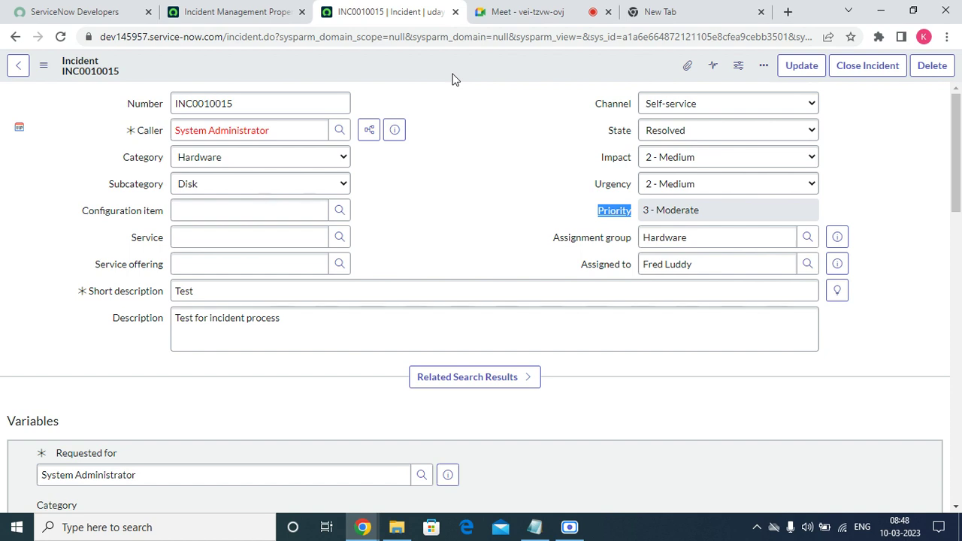
{"action": "double_click", "coordinate": [320, 108]}
{"action": "left_click", "coordinate": [562, 193]}
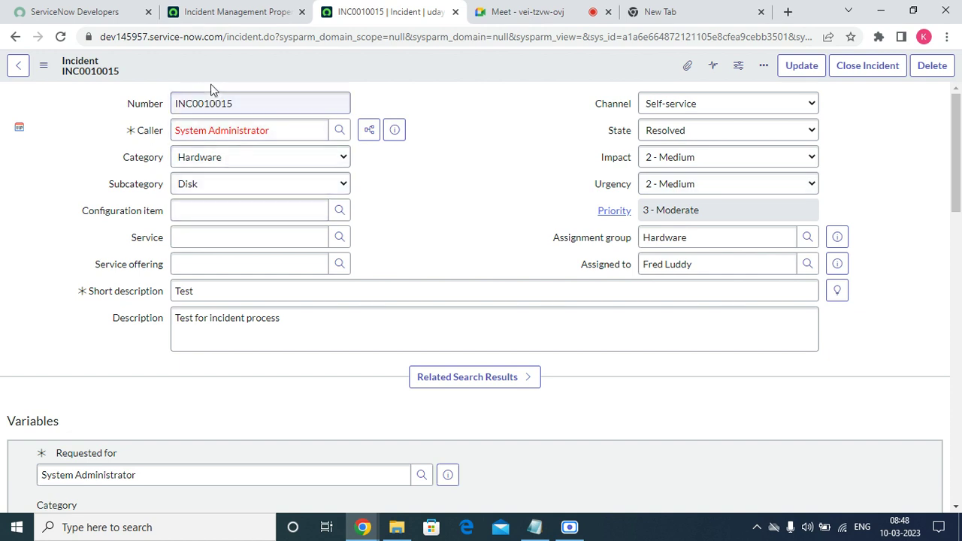
Copy the incident into a new record, look over the prefilled form, and go back to the original without submitting the copy
{"action": "right_click", "coordinate": [413, 57]}
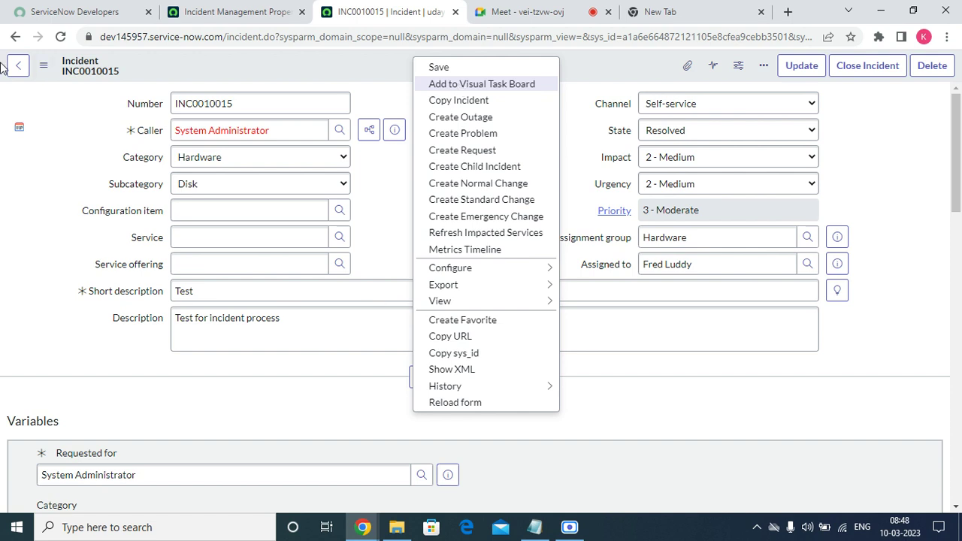
{"action": "left_click", "coordinate": [460, 101]}
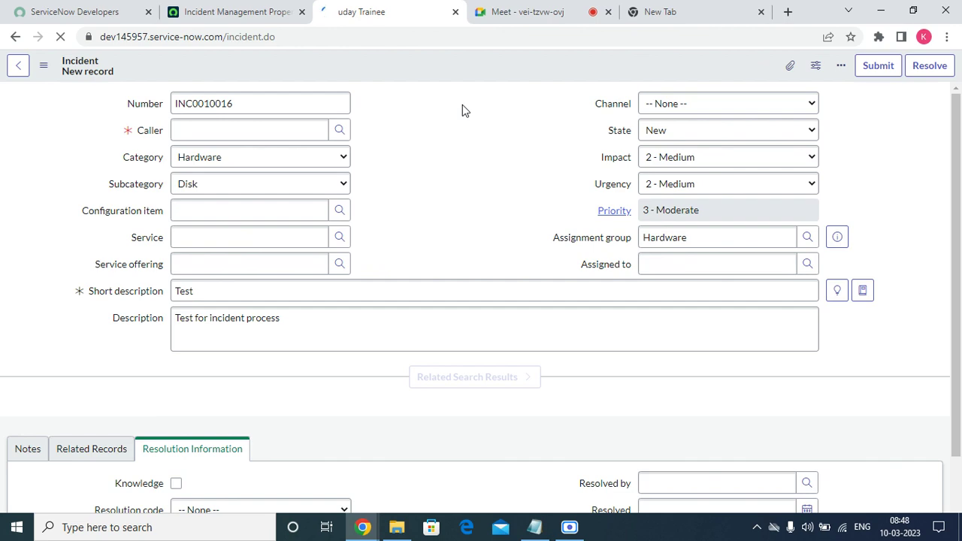
{"action": "scroll", "coordinate": [421, 225], "scroll_direction": "down", "scroll_amount": 4}
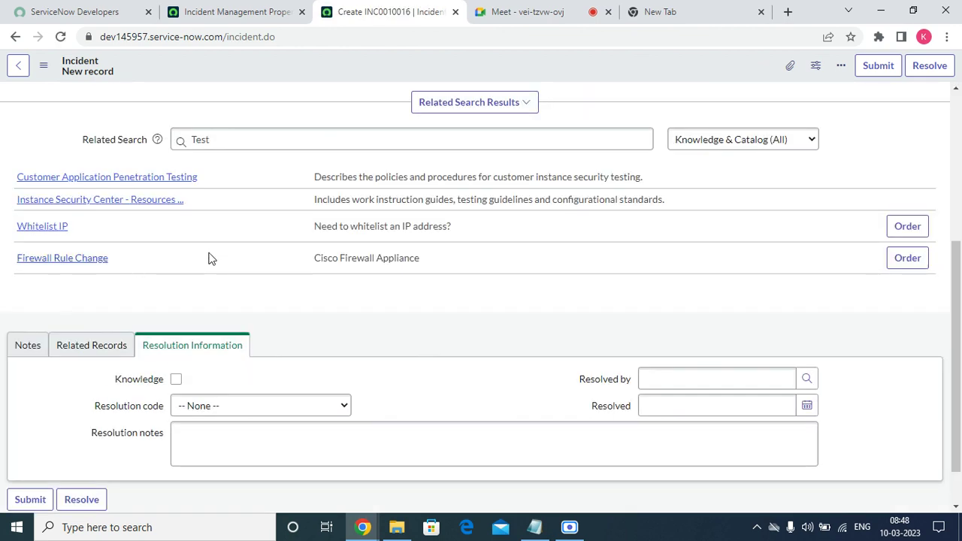
{"action": "scroll", "coordinate": [212, 258], "scroll_direction": "up", "scroll_amount": 4}
{"action": "right_click", "coordinate": [419, 77]}
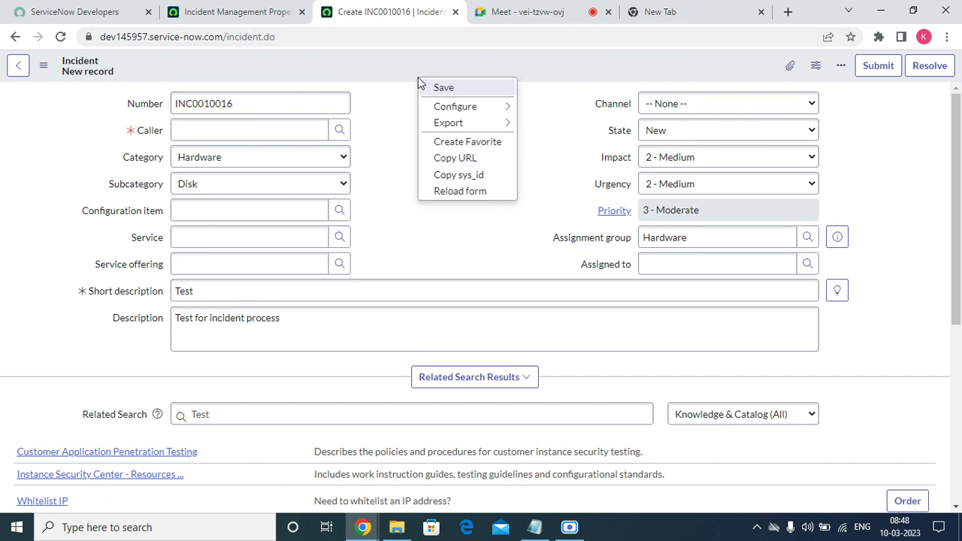
{"action": "left_click", "coordinate": [404, 109]}
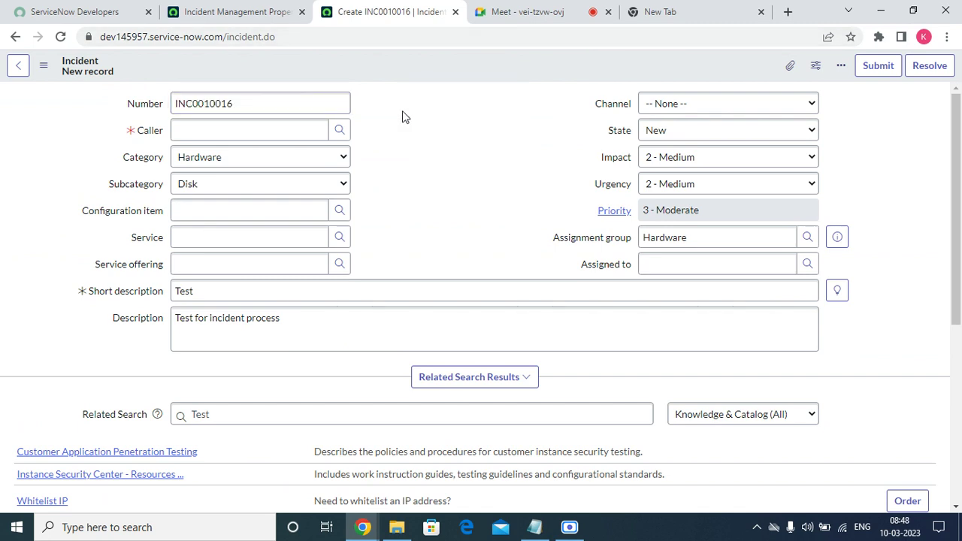
{"action": "left_click", "coordinate": [15, 37]}
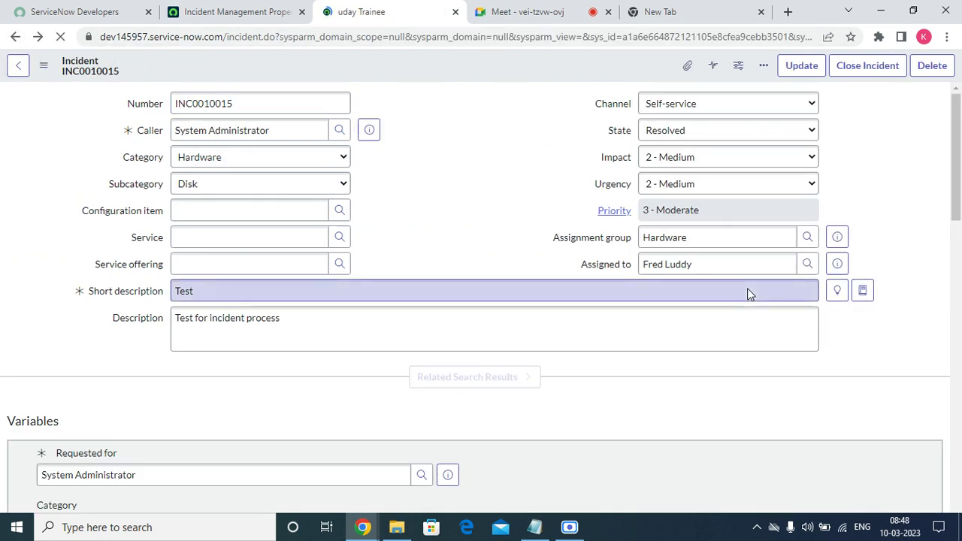
Look over the record actions available for the incident and check which related lists its form shows
{"action": "right_click", "coordinate": [436, 75]}
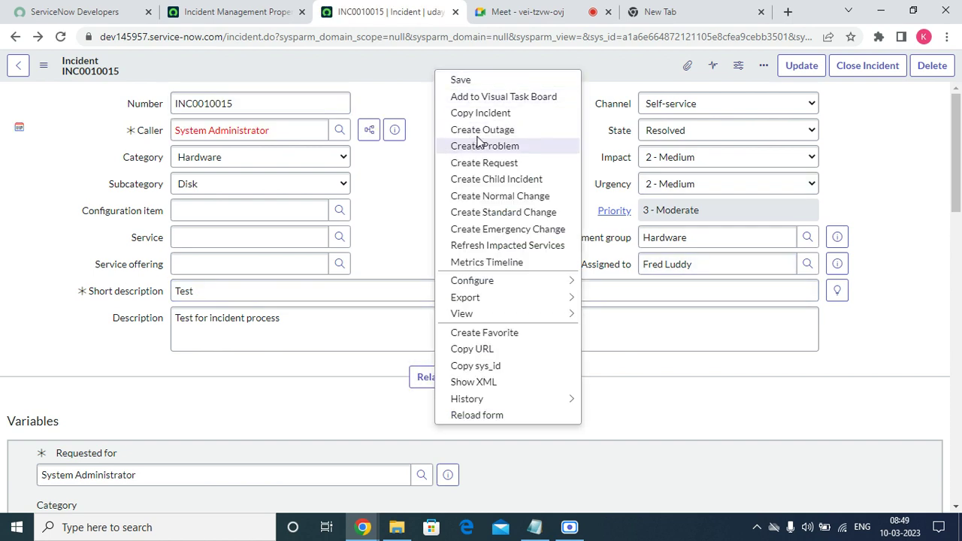
{"action": "left_click", "coordinate": [392, 212]}
{"action": "scroll", "coordinate": [392, 218], "scroll_direction": "down", "scroll_amount": 10}
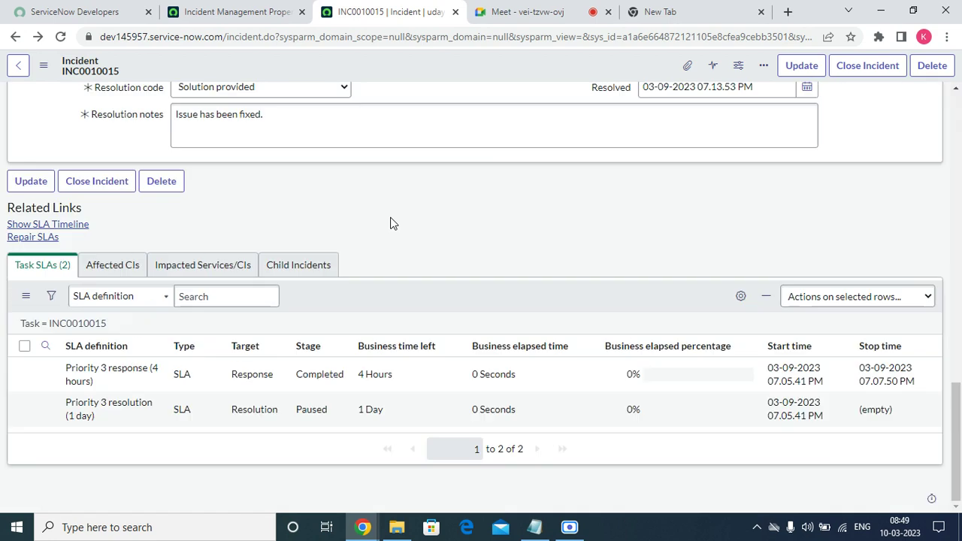
{"action": "scroll", "coordinate": [360, 260], "scroll_direction": "up", "scroll_amount": 10}
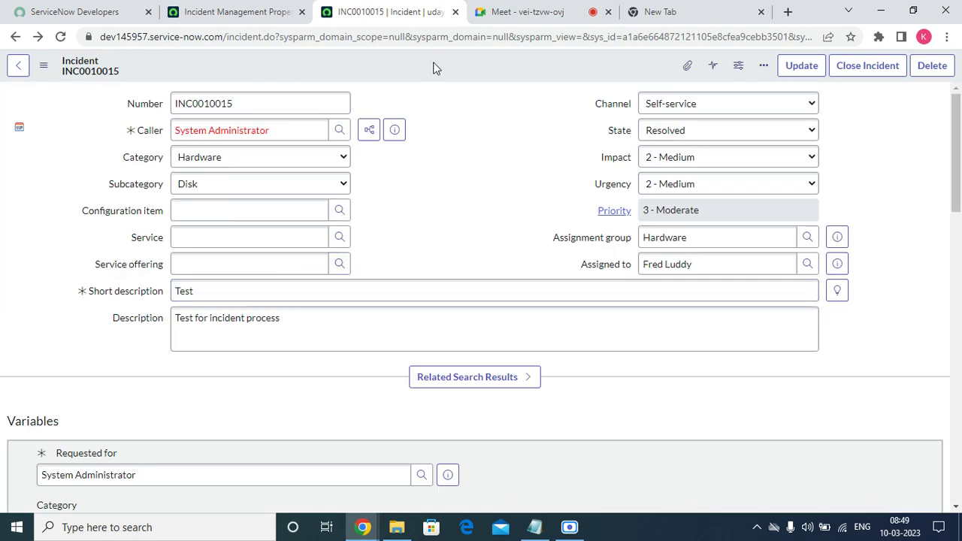
Add the Outage->Task number related list to the Incident form's default view and save the configuration
{"action": "right_click", "coordinate": [433, 68]}
{"action": "mouse_move", "coordinate": [568, 280]}
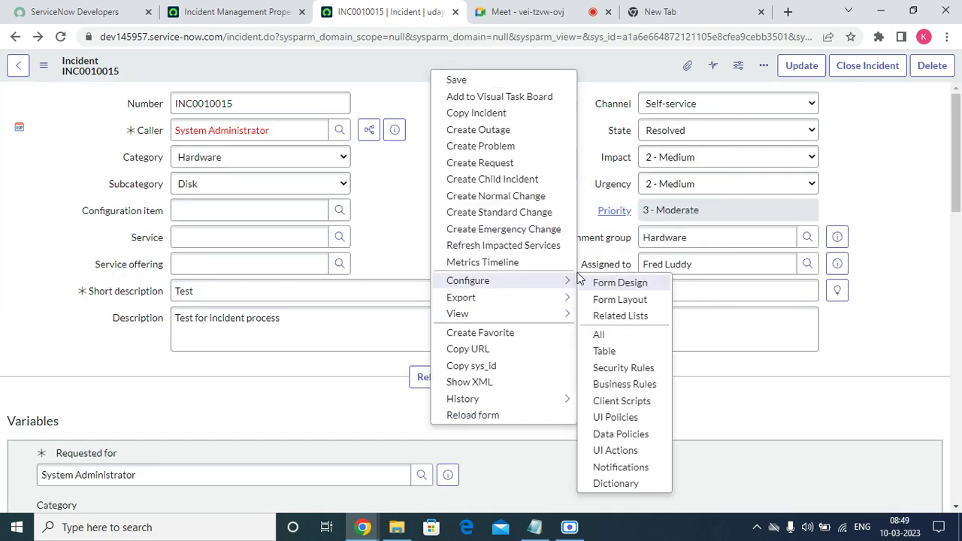
{"action": "left_click", "coordinate": [648, 317]}
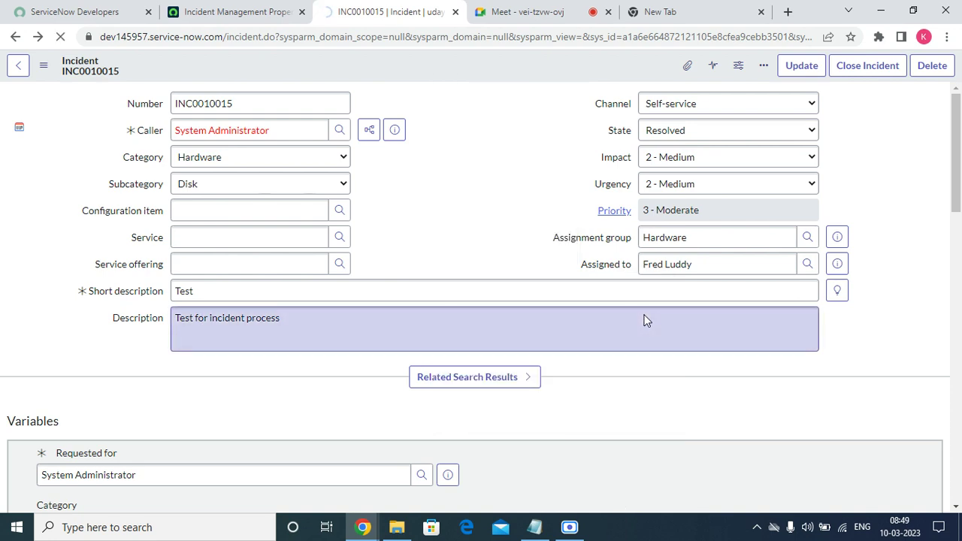
{"action": "scroll", "coordinate": [299, 258], "scroll_direction": "down", "scroll_amount": 20}
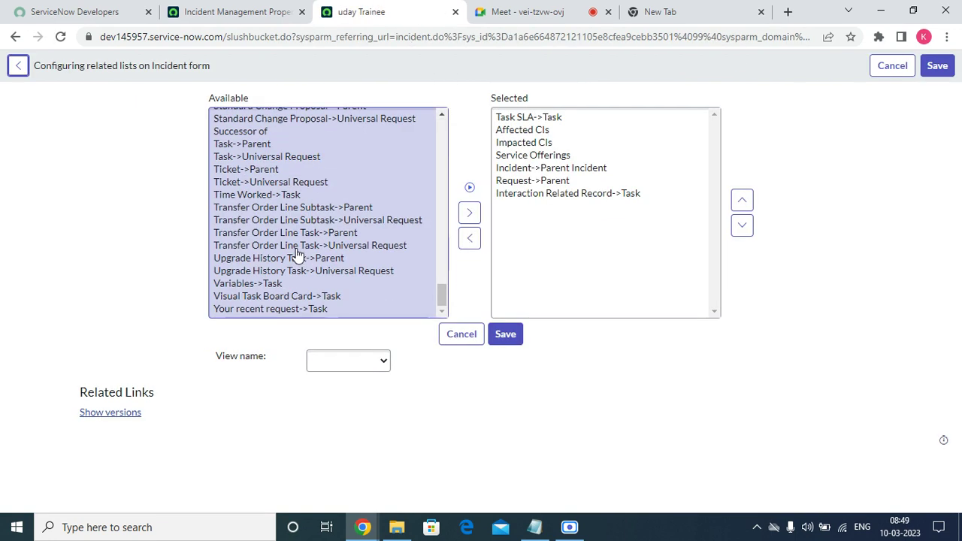
{"action": "left_click", "coordinate": [265, 195]}
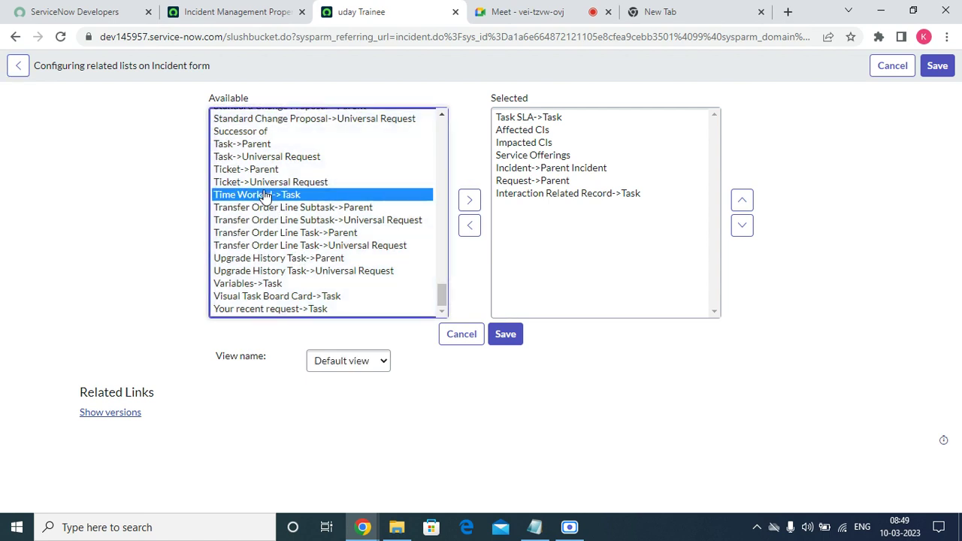
{"action": "type", "text": "ou"}
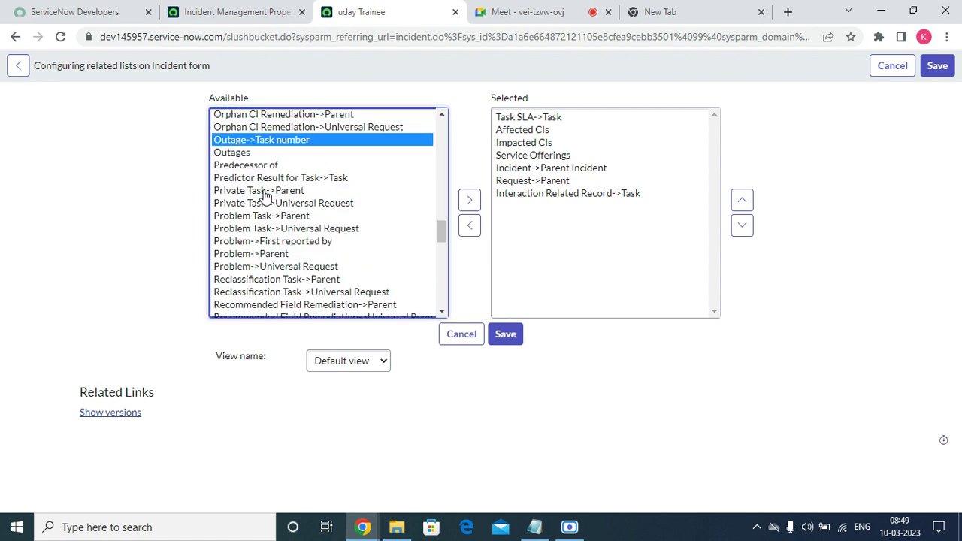
{"action": "left_click", "coordinate": [469, 200]}
{"action": "left_click", "coordinate": [511, 339]}
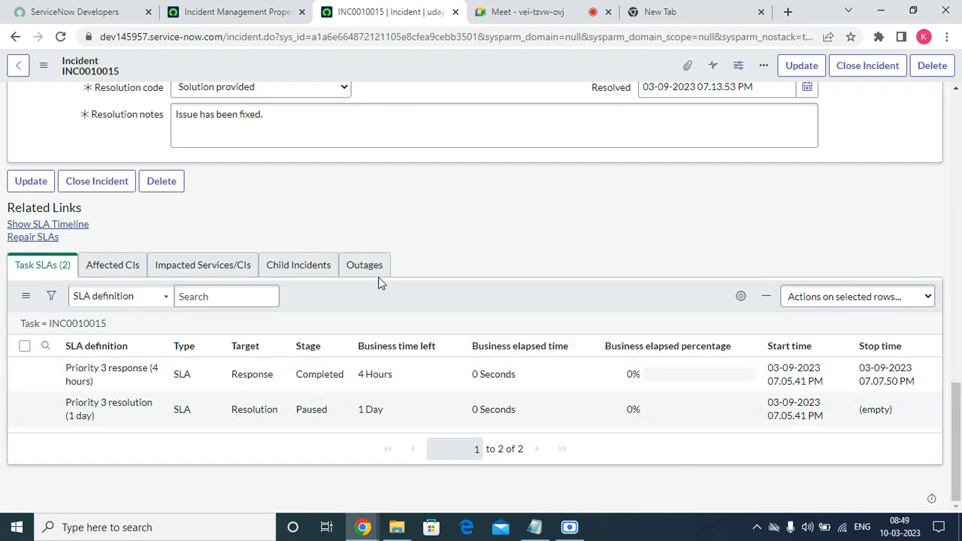
Open the incident's Outages related list and start a new outage record from it
{"action": "left_click_drag", "start_coordinate": [378, 278], "coordinate": [881, 46]}
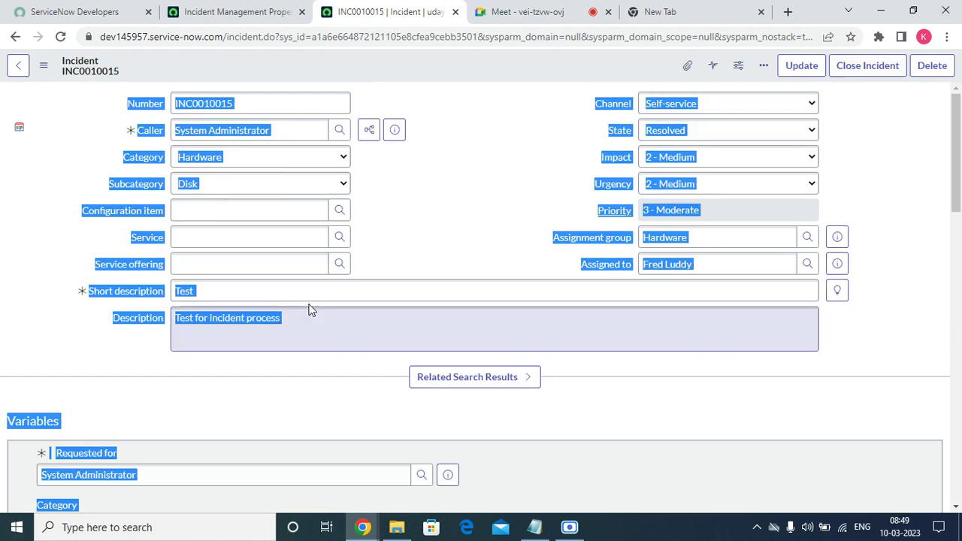
{"action": "left_click", "coordinate": [506, 191]}
{"action": "scroll", "coordinate": [380, 319], "scroll_direction": "down", "scroll_amount": 15}
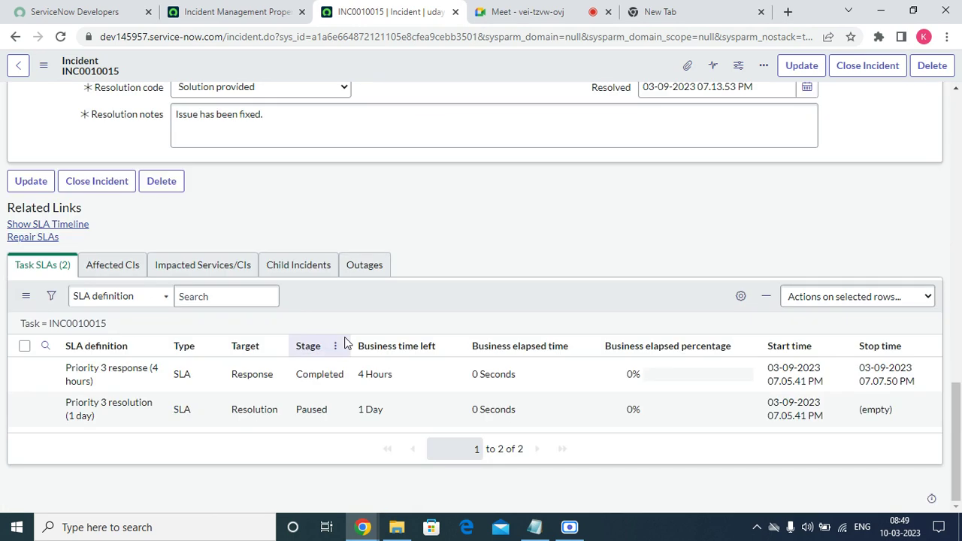
{"action": "left_click", "coordinate": [377, 265]}
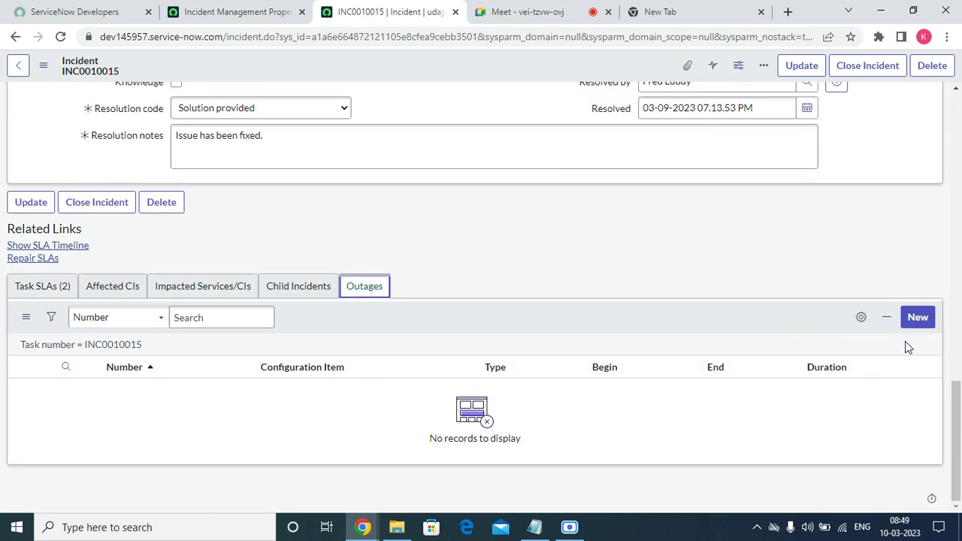
{"action": "left_click", "coordinate": [924, 320]}
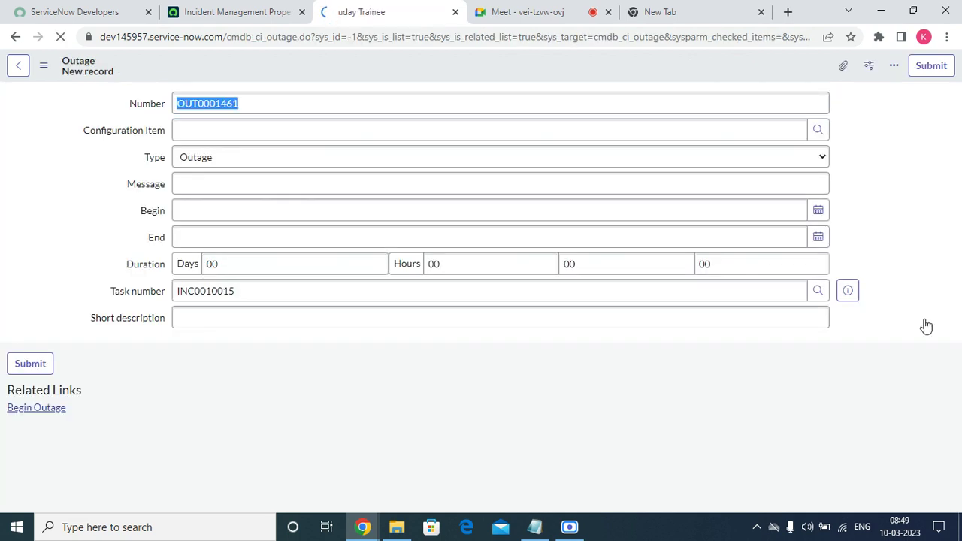
Go through the new outage's configuration item, type, message, begin, end, duration and short description fields, keeping the type as Outage
{"action": "left_click", "coordinate": [271, 128]}
{"action": "left_click", "coordinate": [254, 160]}
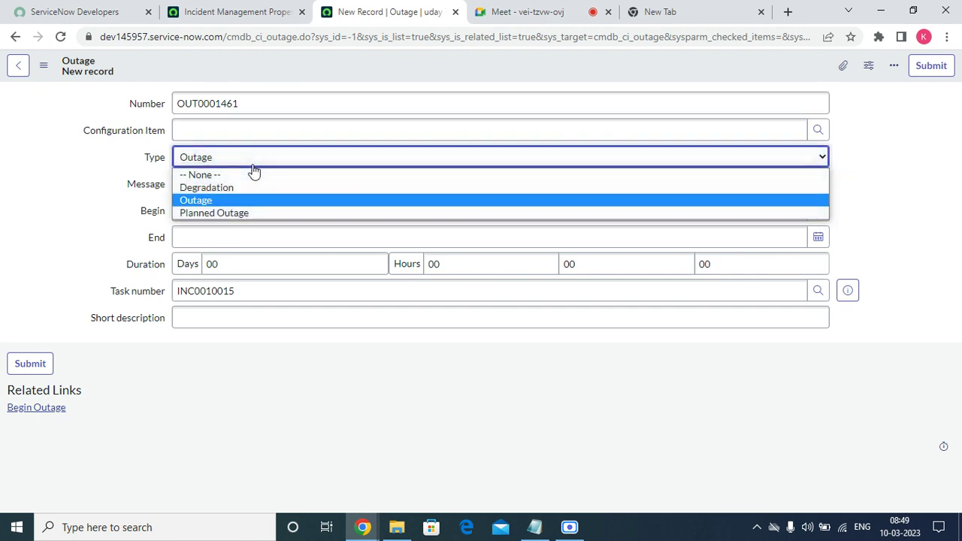
{"action": "left_click", "coordinate": [212, 202]}
{"action": "left_click", "coordinate": [209, 188]}
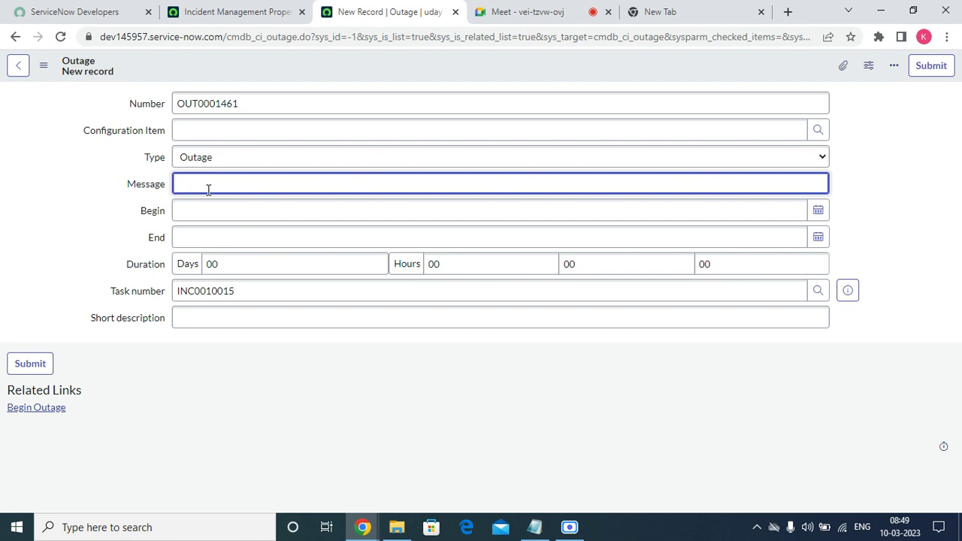
{"action": "left_click", "coordinate": [223, 209]}
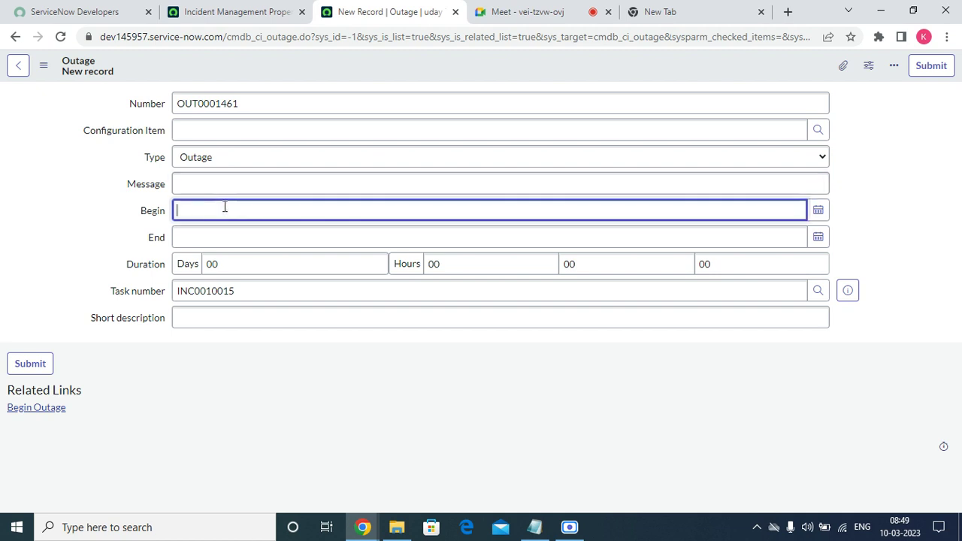
{"action": "left_click", "coordinate": [233, 238]}
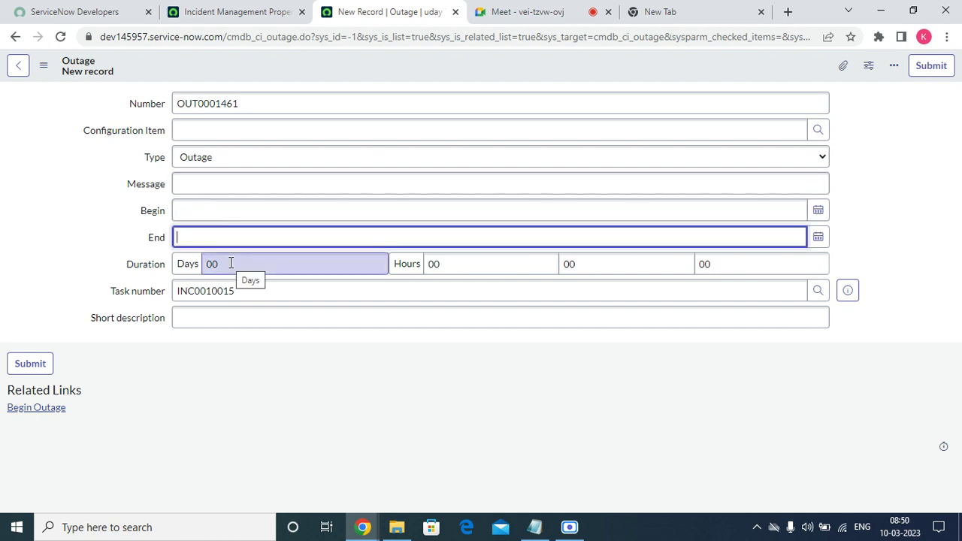
{"action": "left_click", "coordinate": [232, 263]}
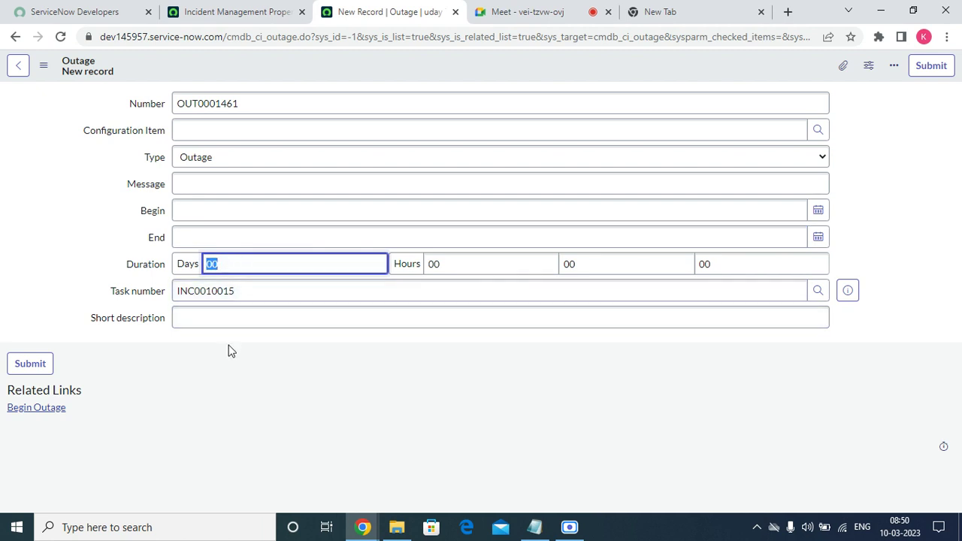
{"action": "left_click", "coordinate": [234, 316]}
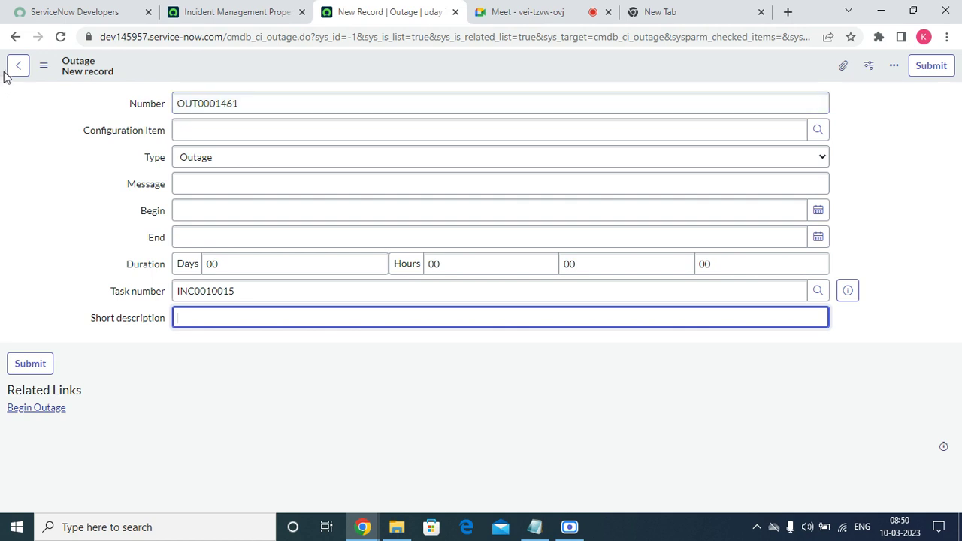
{"action": "left_click", "coordinate": [278, 206]}
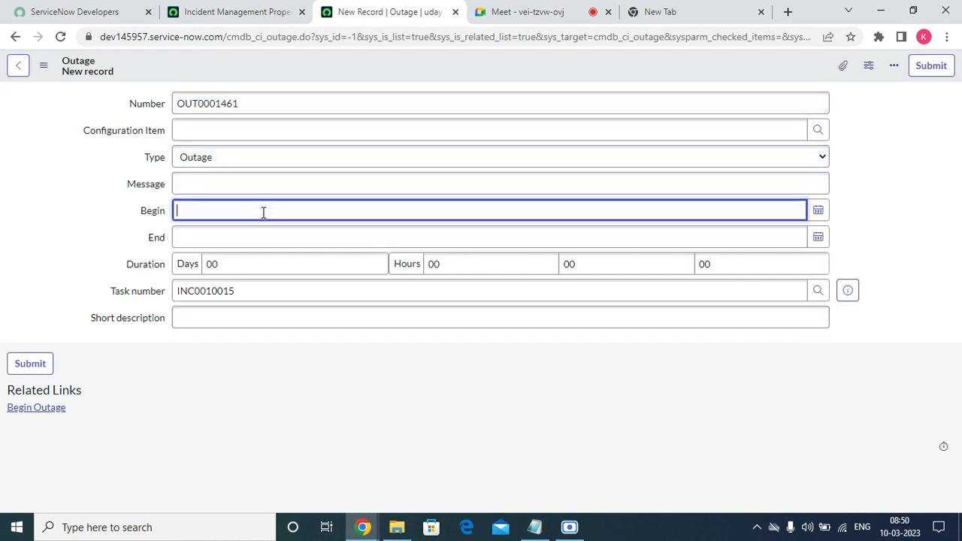
Set the outage's begin to 03-09-2023 07.20.13 PM and its end to 03-10-2023 07.20.19 PM
{"action": "left_click", "coordinate": [824, 213]}
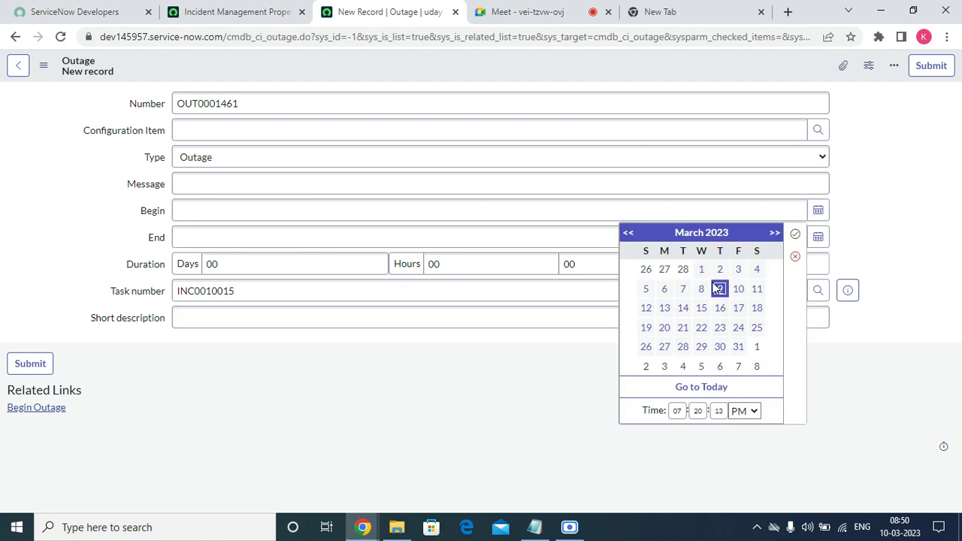
{"action": "left_click", "coordinate": [795, 234]}
{"action": "left_click", "coordinate": [451, 229]}
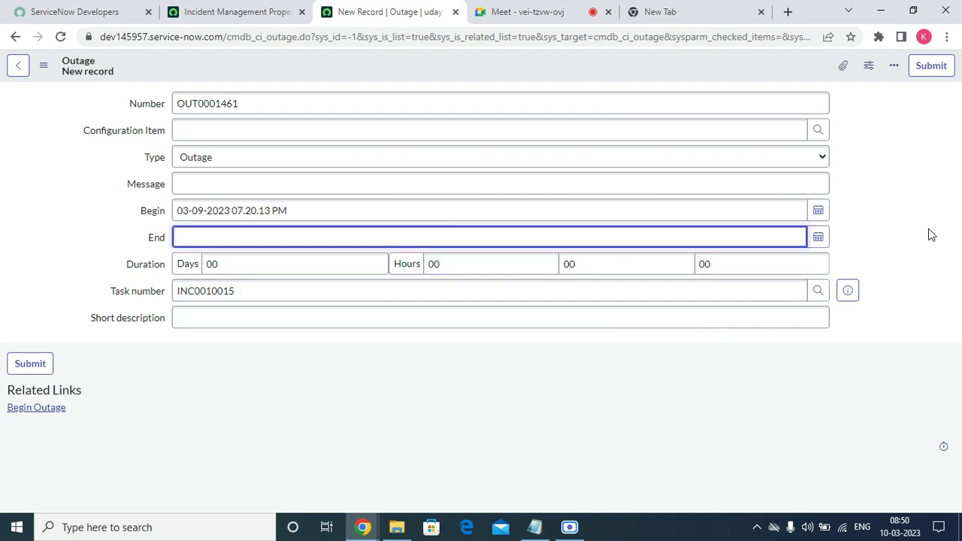
{"action": "left_click", "coordinate": [819, 237]}
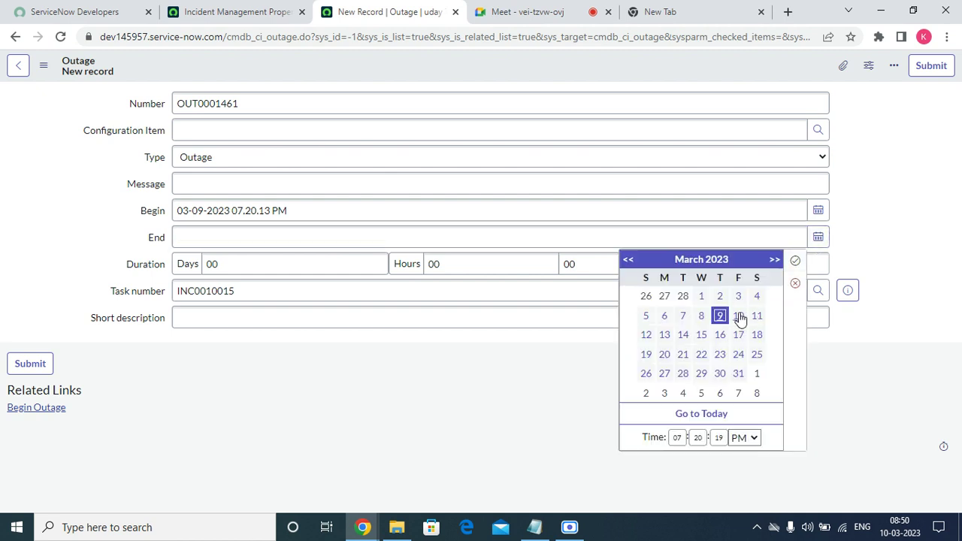
{"action": "left_click", "coordinate": [739, 315]}
{"action": "left_click", "coordinate": [796, 262]}
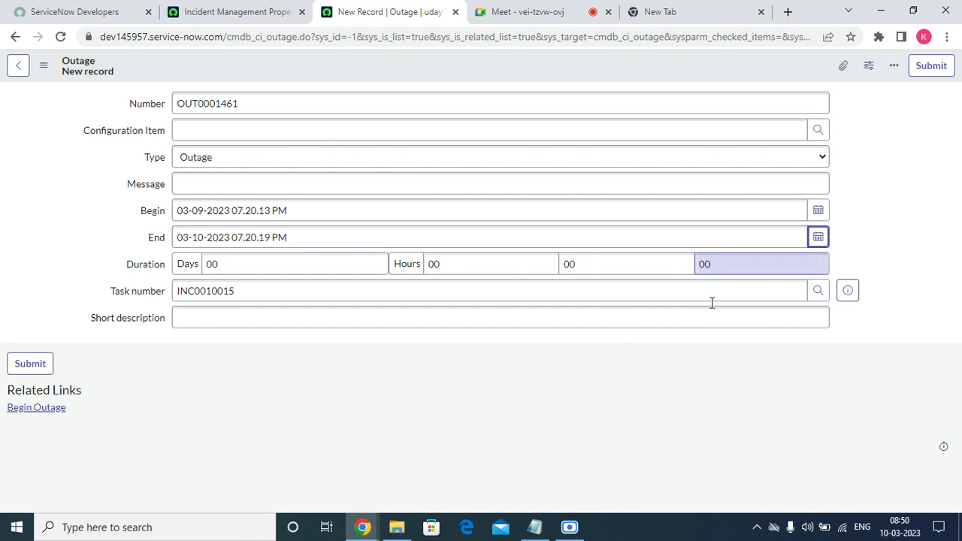
Set the outage's duration to 08 hours
{"action": "left_click", "coordinate": [253, 312]}
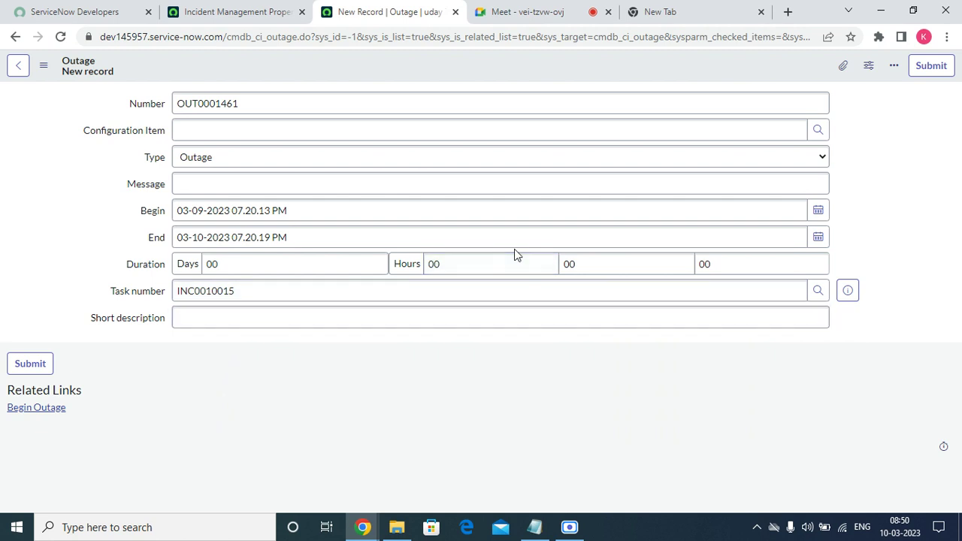
{"action": "double_click", "coordinate": [499, 268]}
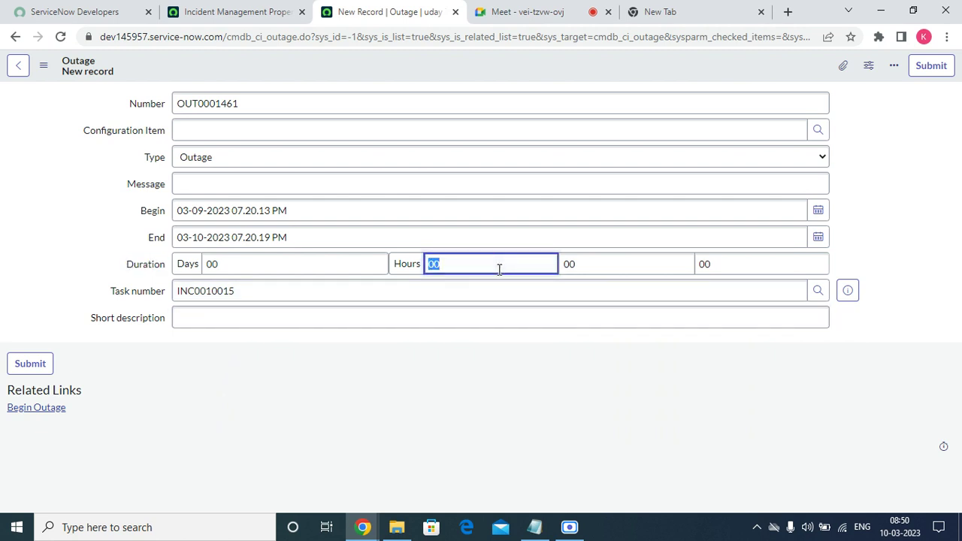
{"action": "type", "text": "08"}
{"action": "left_click", "coordinate": [309, 391]}
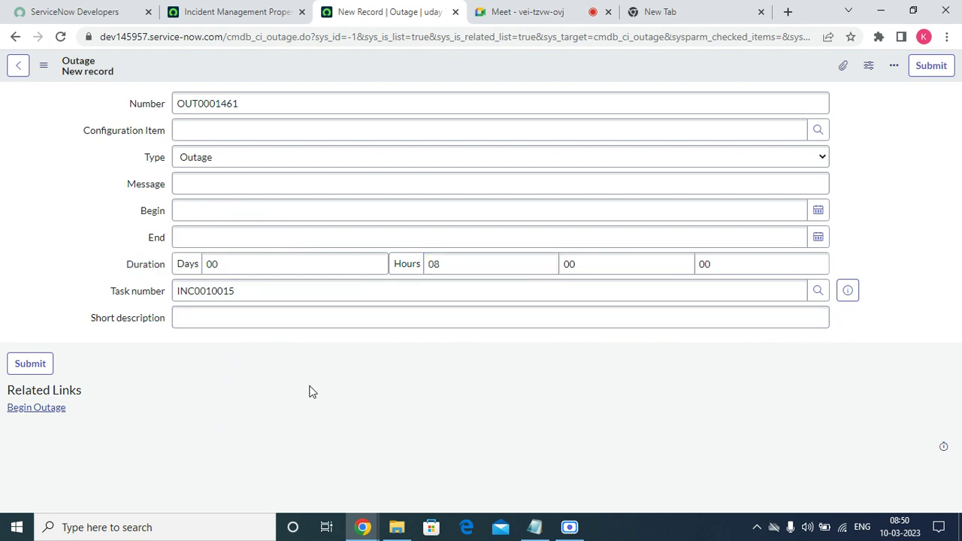
Enter Test as both the outage's short description and its message, and submit the record
{"action": "left_click", "coordinate": [241, 318]}
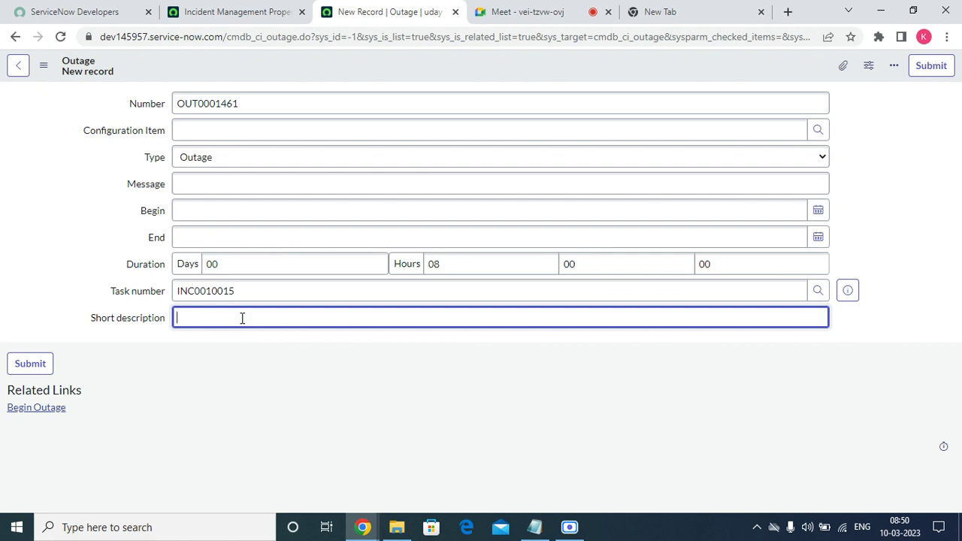
{"action": "double_click", "coordinate": [242, 318]}
{"action": "type", "text": "Test"}
{"action": "left_click", "coordinate": [251, 183]}
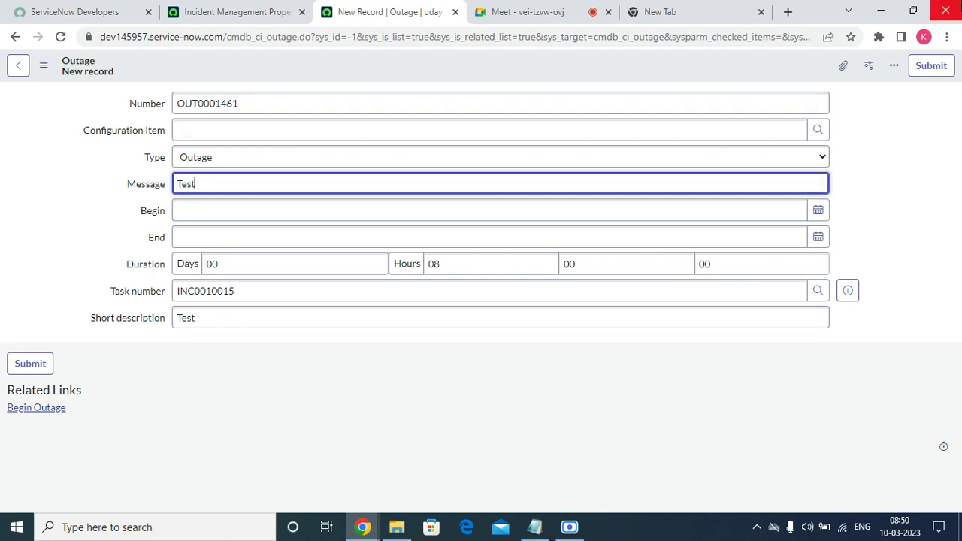
{"action": "left_click", "coordinate": [921, 66]}
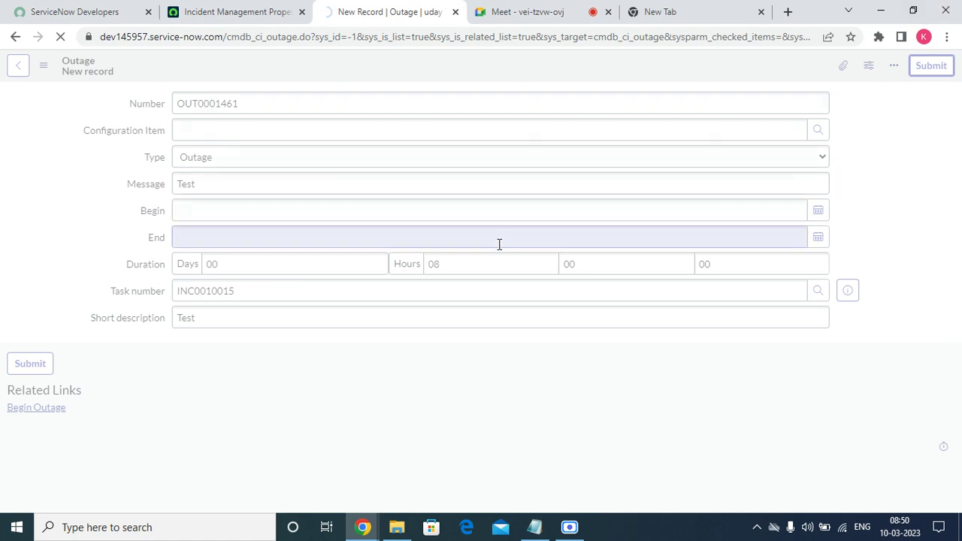
Check the incident's Outages related list for the newly submitted outage
{"action": "left_click", "coordinate": [509, 334]}
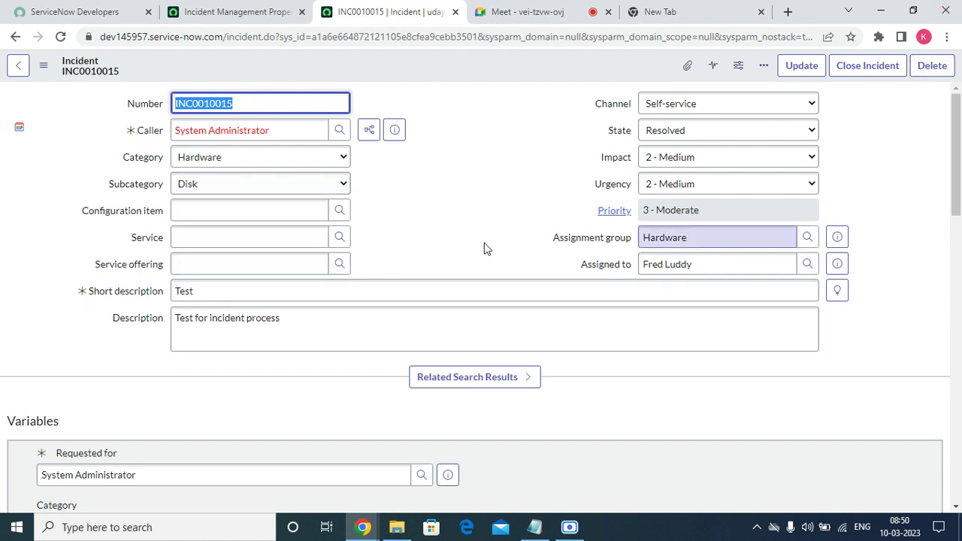
{"action": "scroll", "coordinate": [487, 291], "scroll_direction": "down", "scroll_amount": 15}
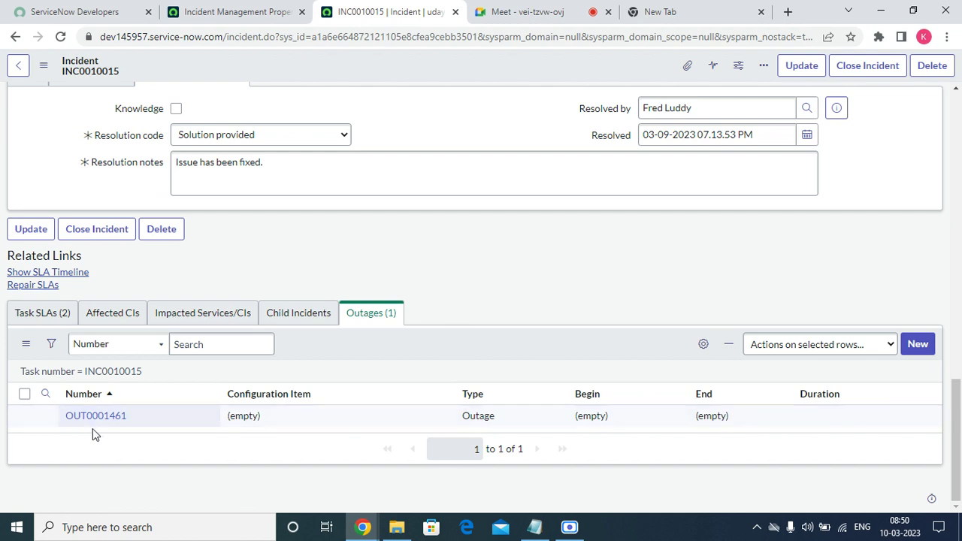
{"action": "scroll", "coordinate": [293, 412], "scroll_direction": "up", "scroll_amount": 15}
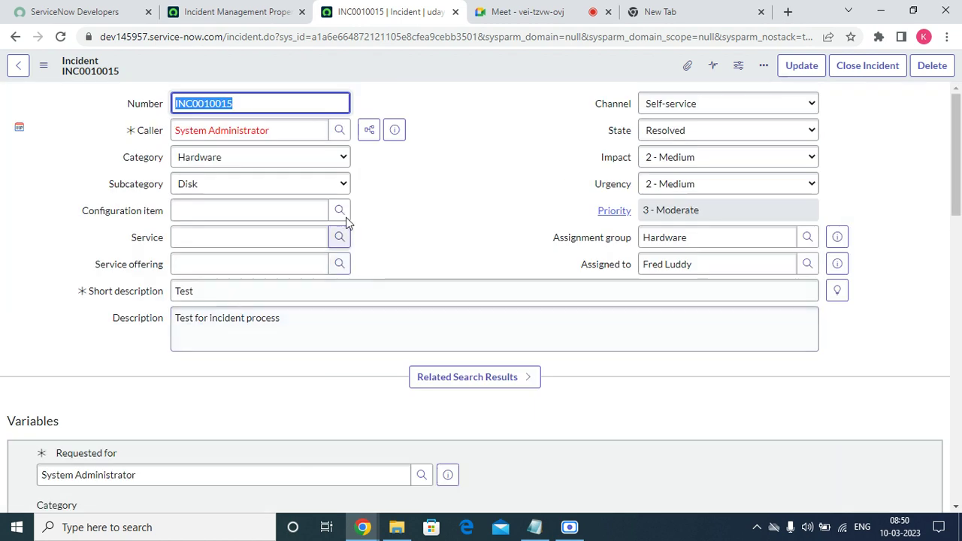
Refresh the impacted services of the incident and dismiss the notification
{"action": "right_click", "coordinate": [411, 65]}
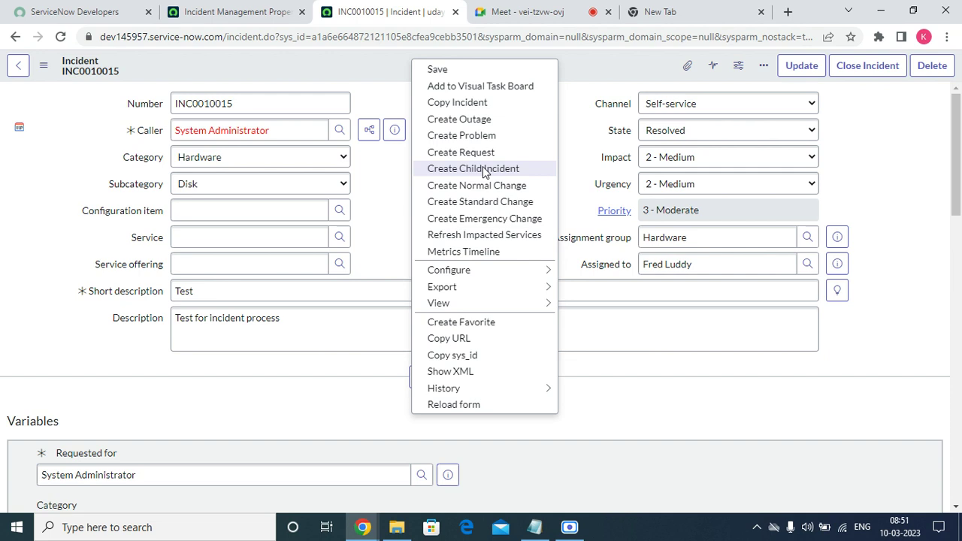
{"action": "left_click", "coordinate": [453, 235]}
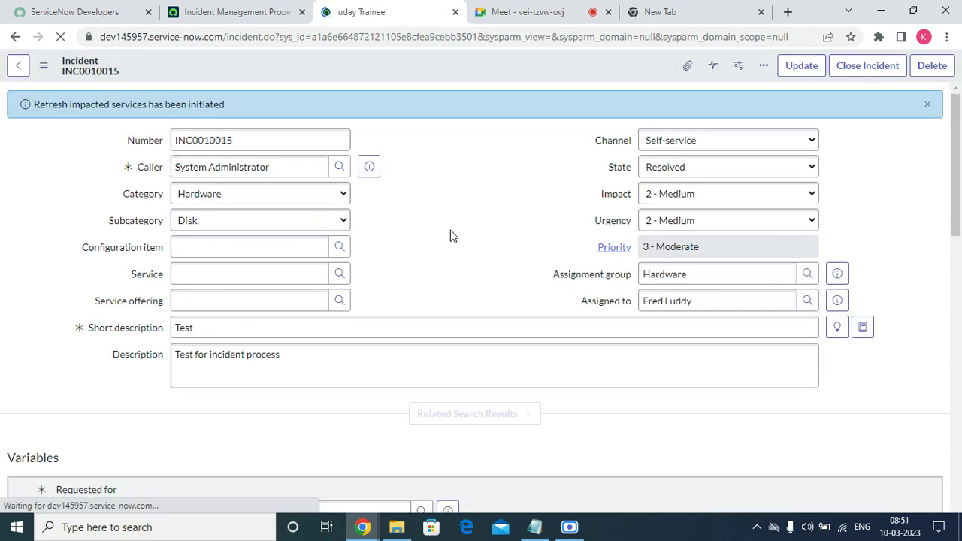
{"action": "left_click", "coordinate": [929, 103]}
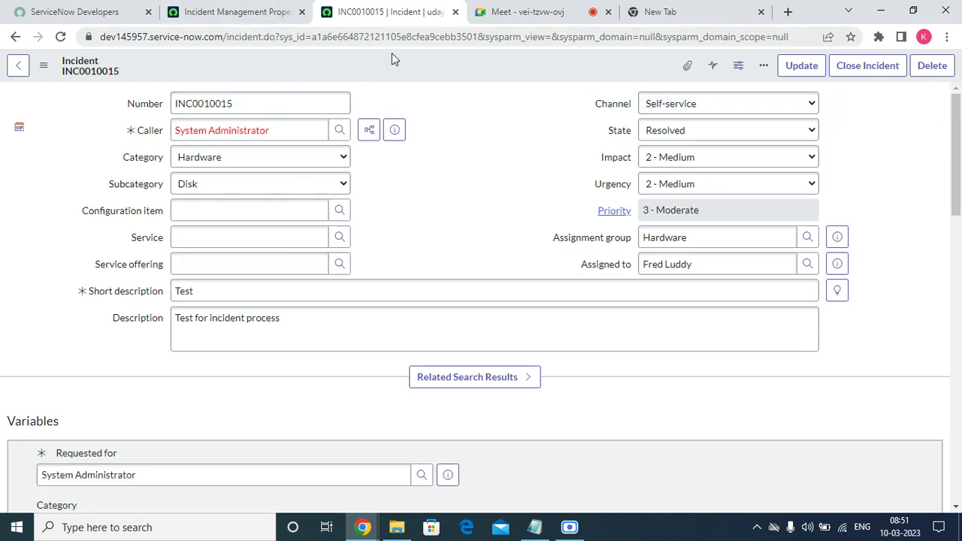
View the incident's Metrics Timeline, examine the assignment and state durations through Resolved, and close it
{"action": "right_click", "coordinate": [431, 58]}
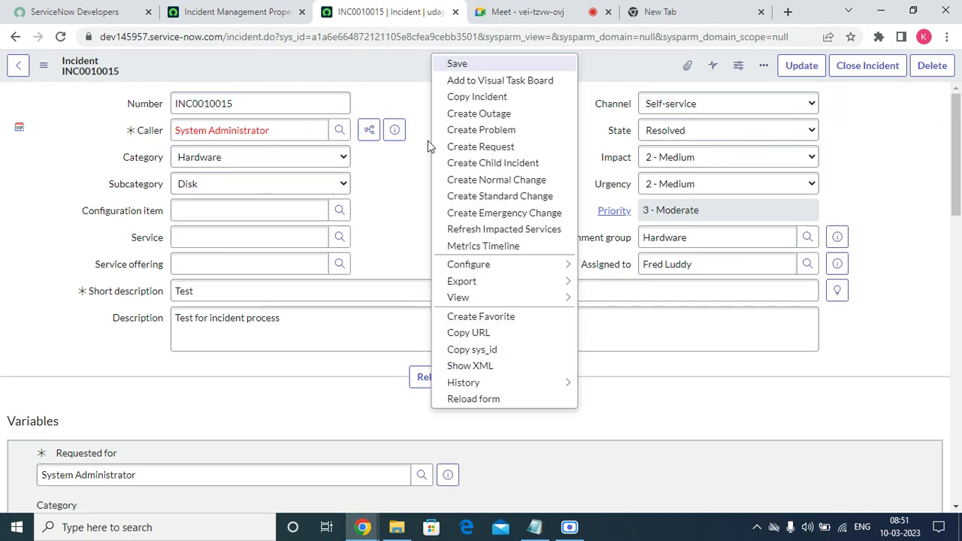
{"action": "left_click", "coordinate": [496, 247]}
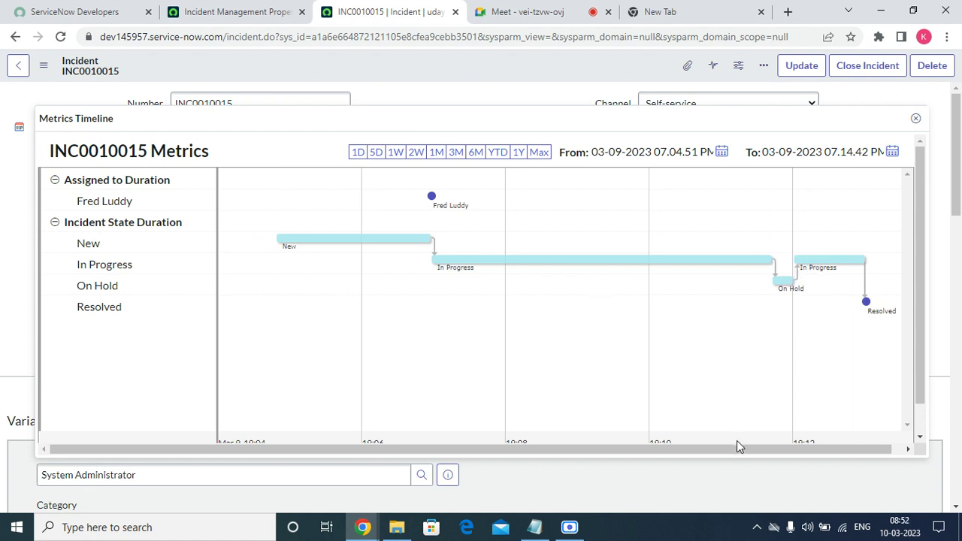
{"action": "left_click_drag", "start_coordinate": [741, 451], "coordinate": [759, 451]}
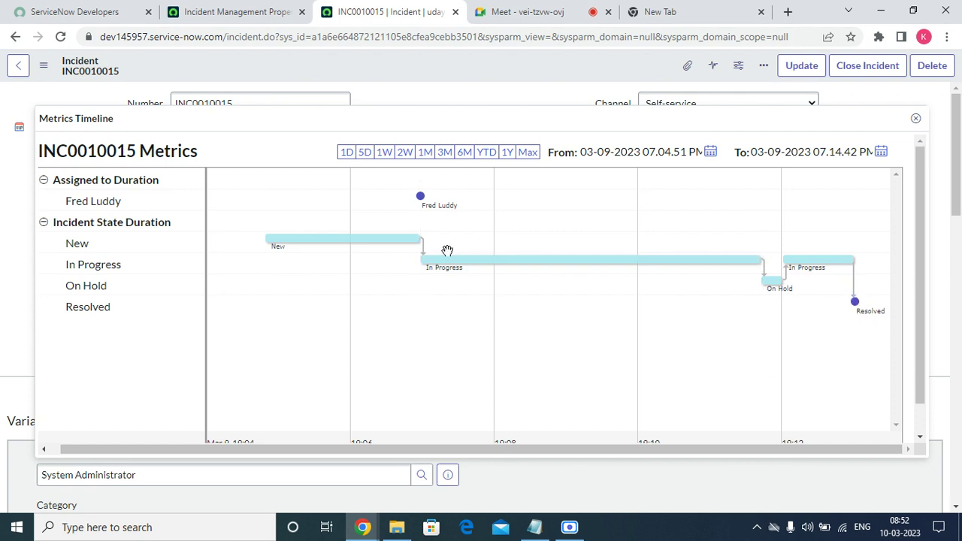
{"action": "double_click", "coordinate": [96, 308]}
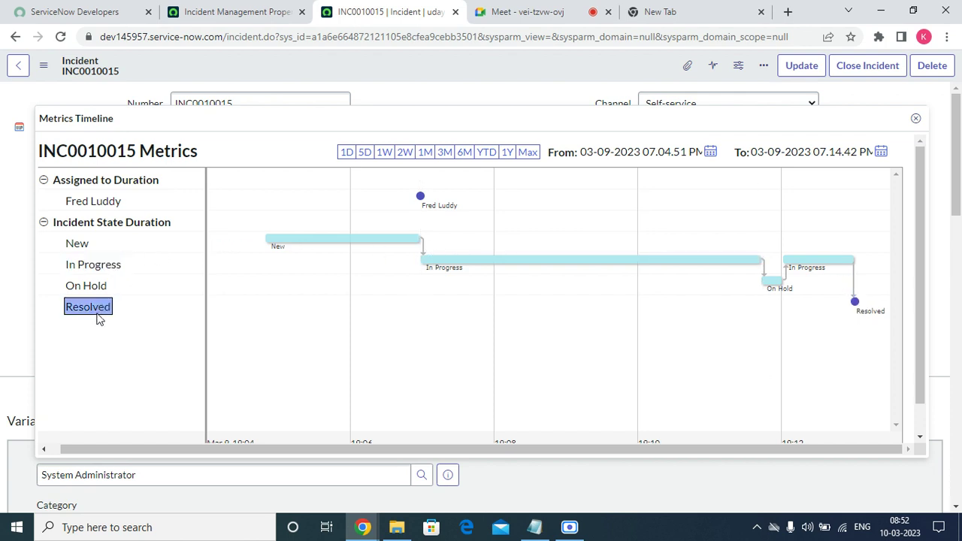
{"action": "left_click", "coordinate": [916, 120]}
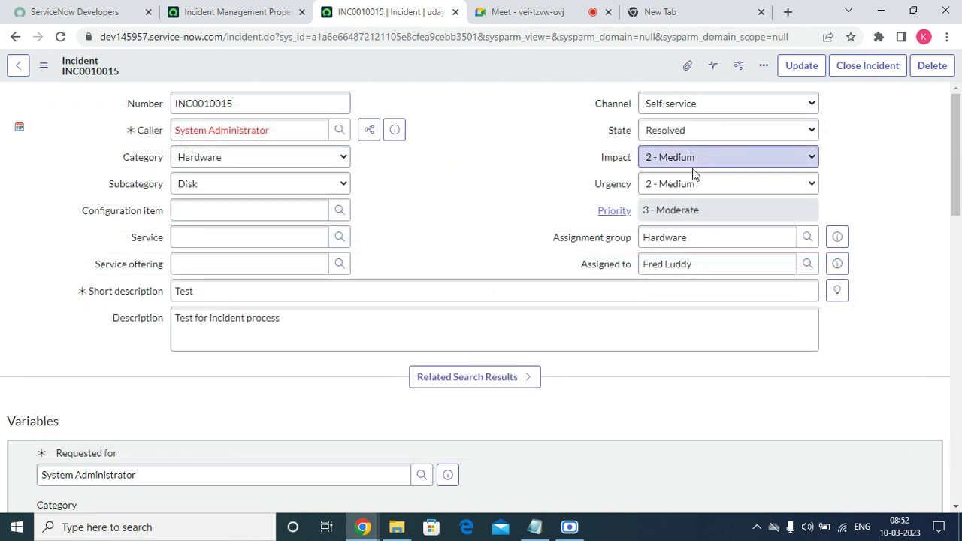
Look over the form's configuration and export options, and export the incident record as a portrait PDF
{"action": "scroll", "coordinate": [374, 281], "scroll_direction": "down", "scroll_amount": 15}
{"action": "scroll", "coordinate": [399, 262], "scroll_direction": "up", "scroll_amount": 15}
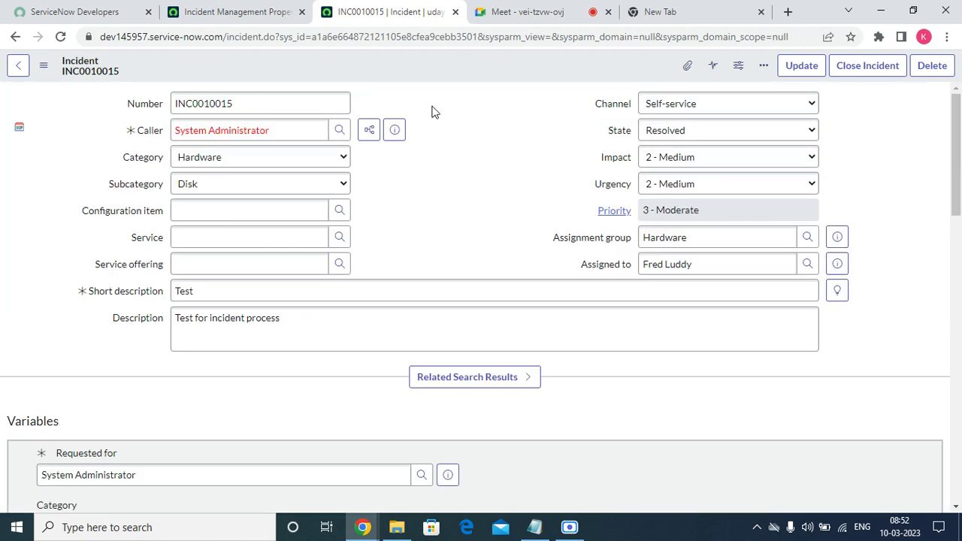
{"action": "right_click", "coordinate": [432, 72]}
{"action": "mouse_move", "coordinate": [504, 279]}
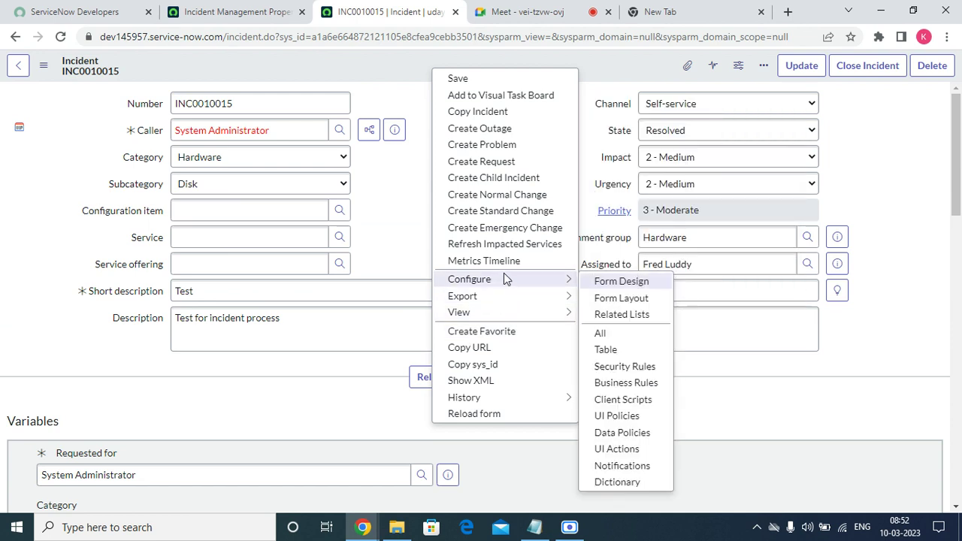
{"action": "mouse_move", "coordinate": [526, 296]}
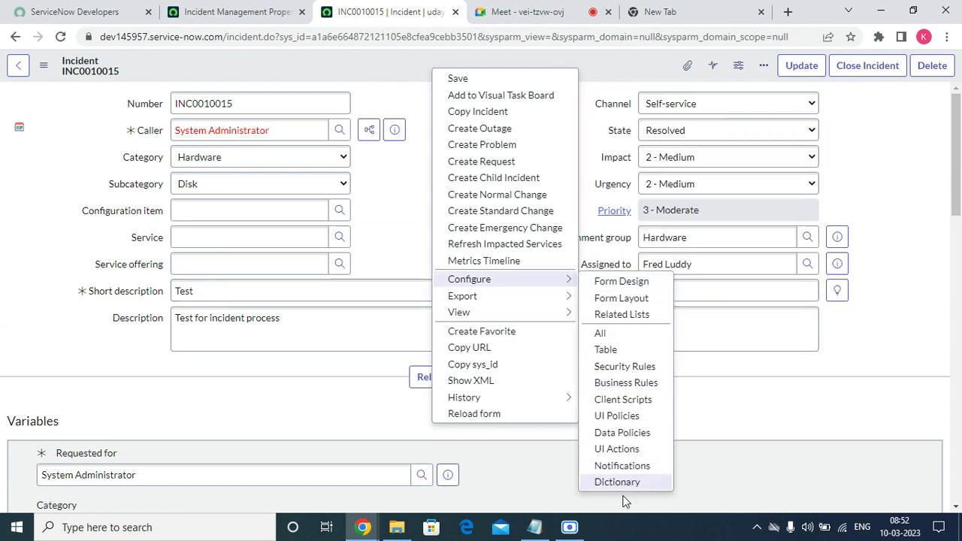
{"action": "mouse_move", "coordinate": [508, 311]}
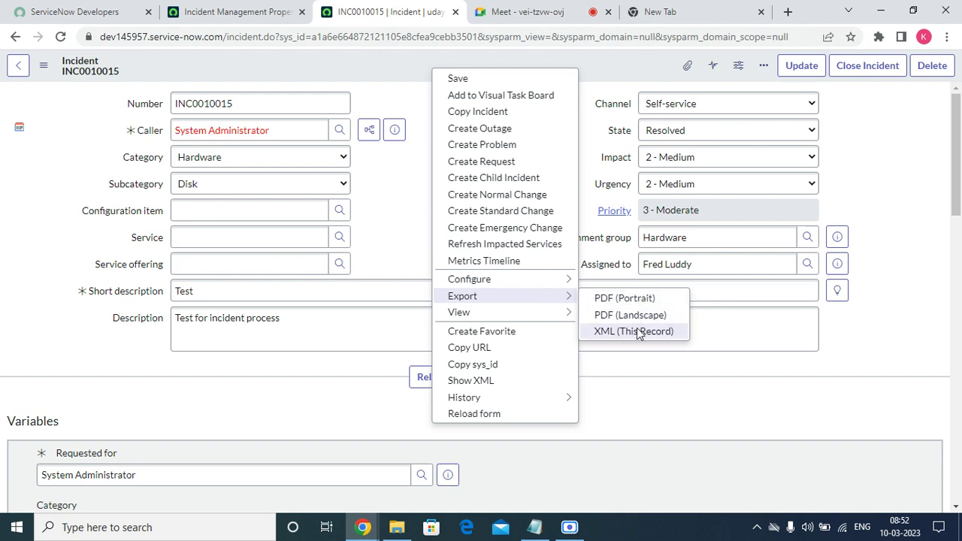
{"action": "left_click", "coordinate": [638, 300]}
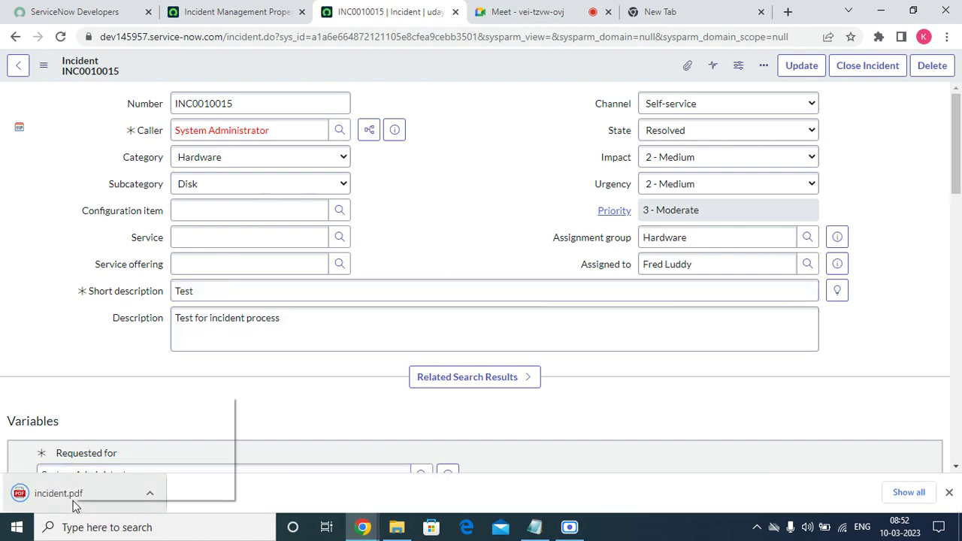
Open the exported incident.pdf, look through its incident details and related lists, and close it
{"action": "right_click", "coordinate": [75, 494]}
{"action": "left_click", "coordinate": [133, 405]}
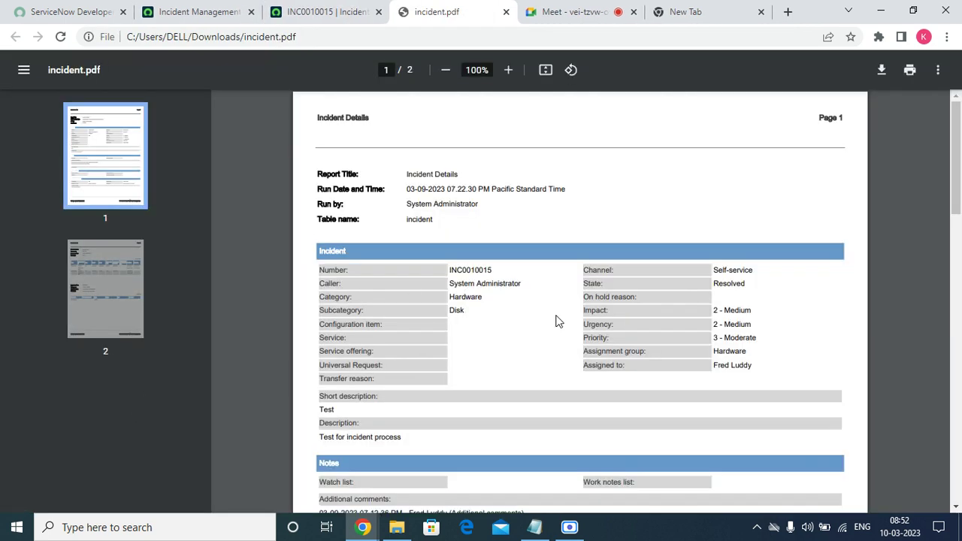
{"action": "scroll", "coordinate": [692, 312], "scroll_direction": "down", "scroll_amount": 15}
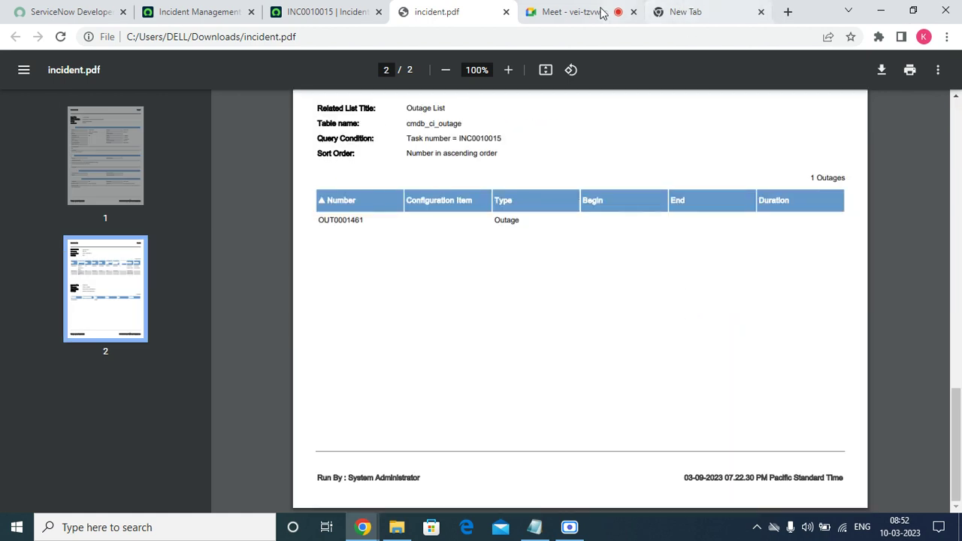
{"action": "left_click", "coordinate": [508, 12]}
Export the incident record as a landscape PDF and open incident (1).pdf
{"action": "right_click", "coordinate": [444, 62]}
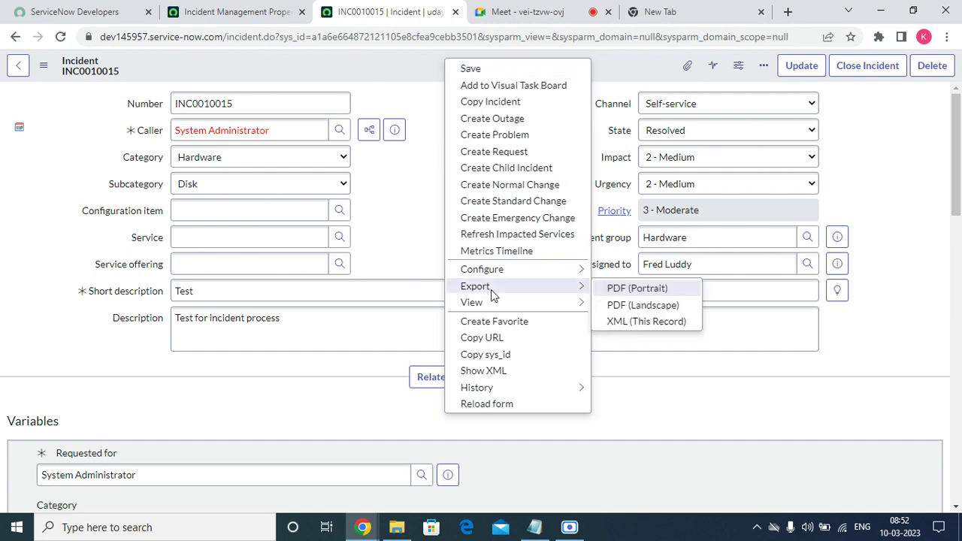
{"action": "left_click", "coordinate": [663, 291]}
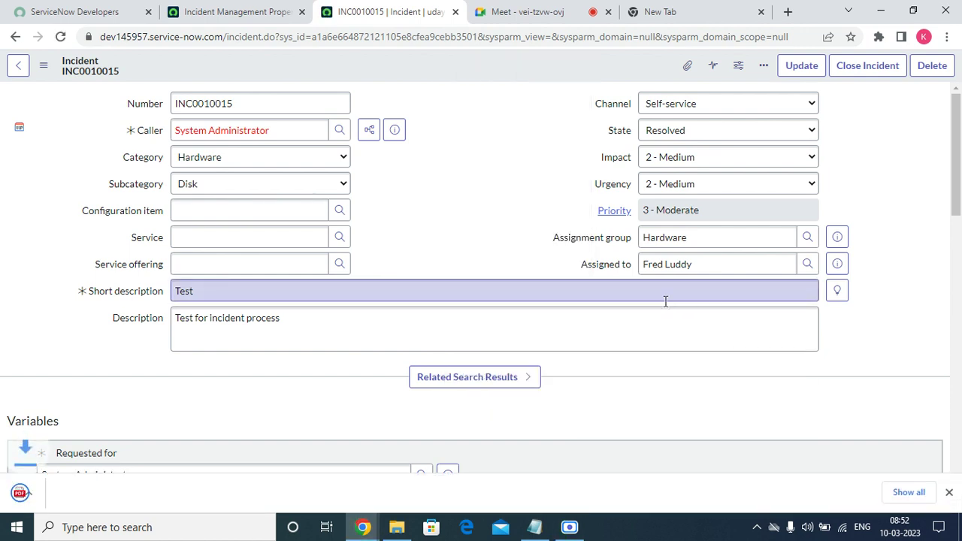
{"action": "left_click", "coordinate": [118, 492]}
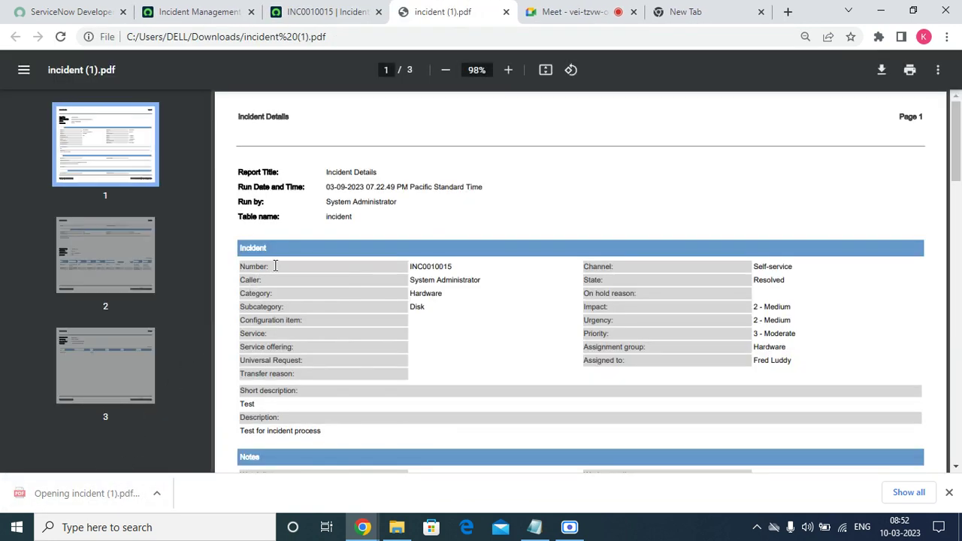
Review the landscape PDF's incident details, resolution information, task SLA and outage pages, and close it
{"action": "scroll", "coordinate": [498, 261], "scroll_direction": "down", "scroll_amount": 18}
{"action": "scroll", "coordinate": [498, 261], "scroll_direction": "up", "scroll_amount": 18}
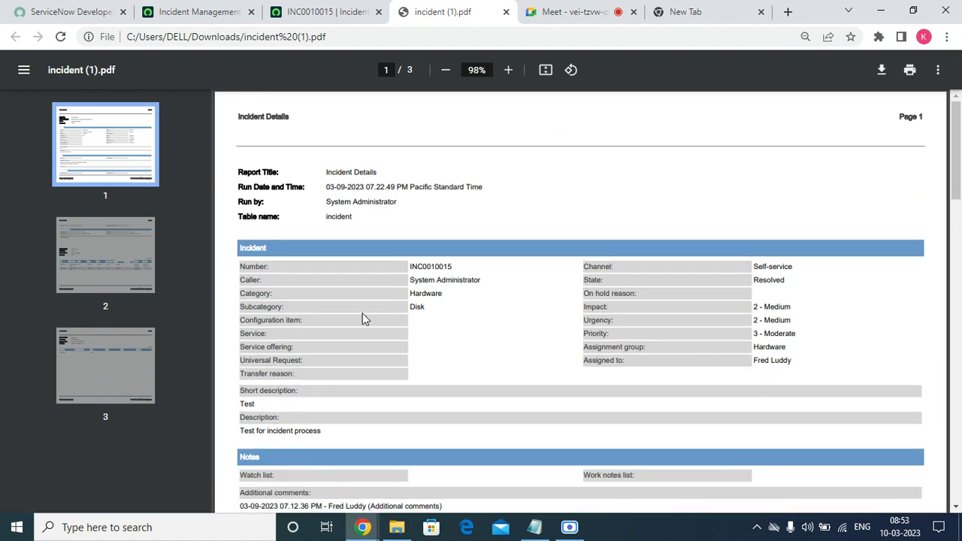
{"action": "left_click", "coordinate": [127, 276]}
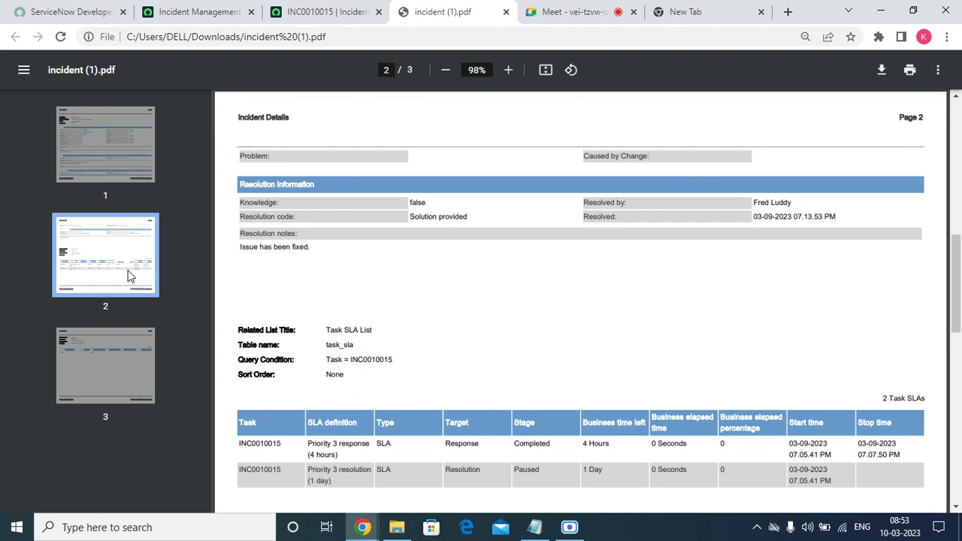
{"action": "left_click", "coordinate": [117, 336]}
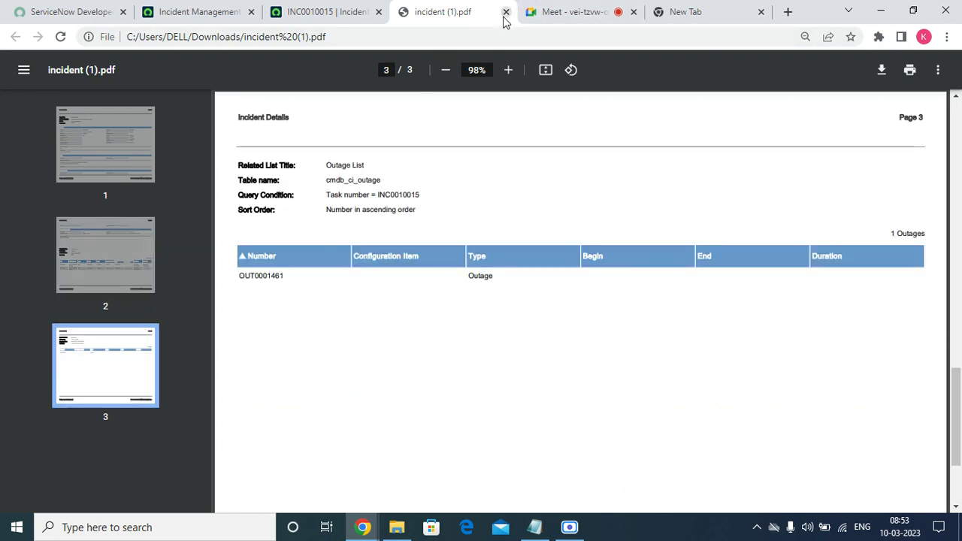
{"action": "left_click", "coordinate": [506, 12]}
Copy the incident record's URL and its sys_id to the clipboard
{"action": "right_click", "coordinate": [350, 66]}
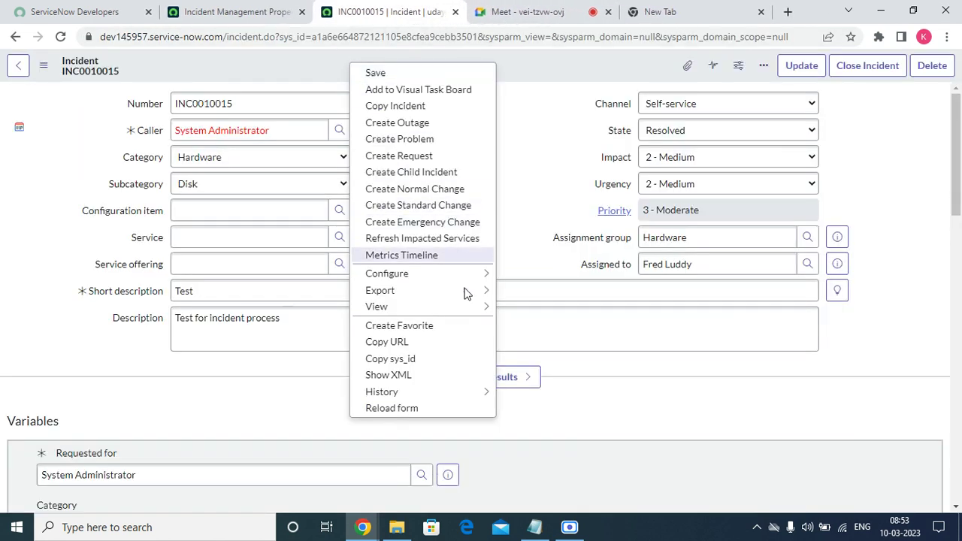
{"action": "mouse_move", "coordinate": [480, 293]}
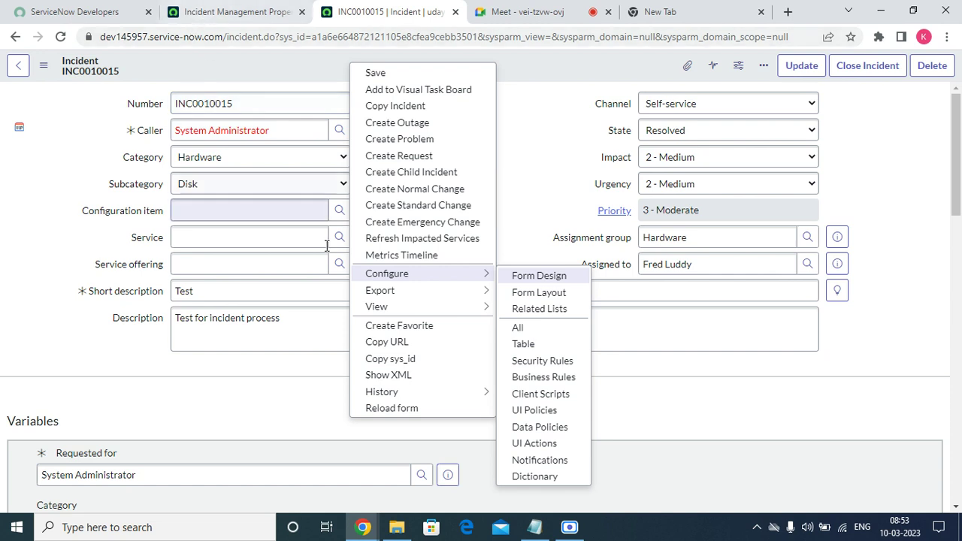
{"action": "left_click", "coordinate": [387, 342]}
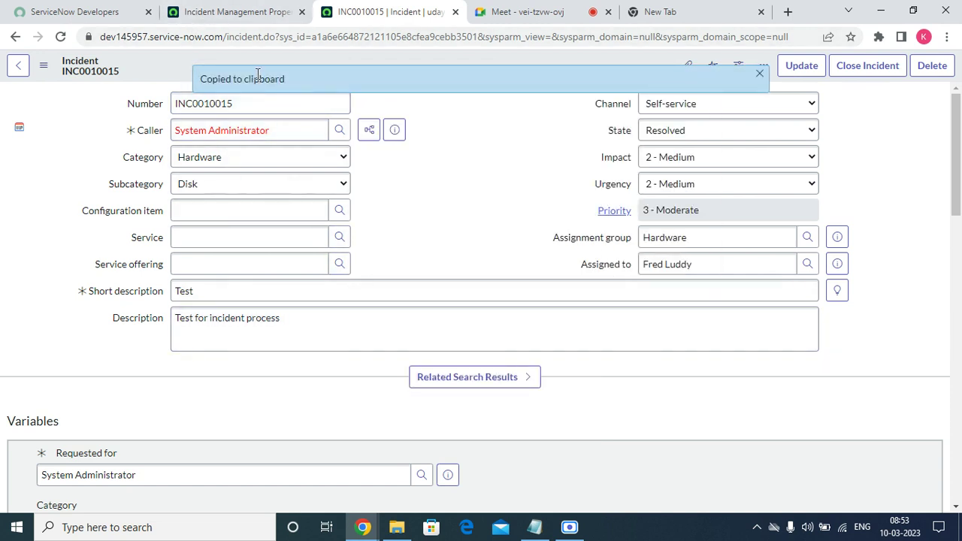
{"action": "left_click", "coordinate": [758, 79]}
{"action": "right_click", "coordinate": [479, 54]}
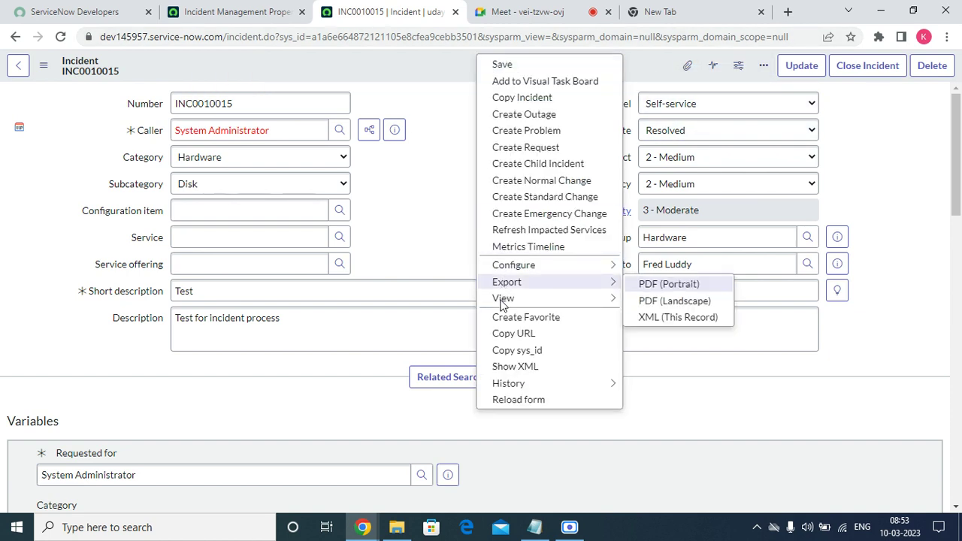
{"action": "left_click", "coordinate": [525, 351]}
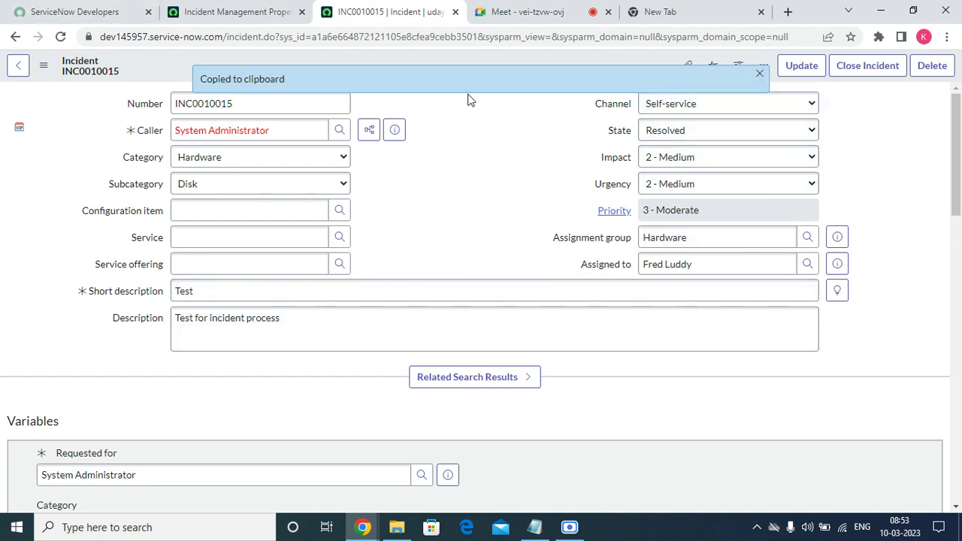
Show the incident record's XML, look through its field values, and close the XML window and the clipboard notice
{"action": "right_click", "coordinate": [452, 69]}
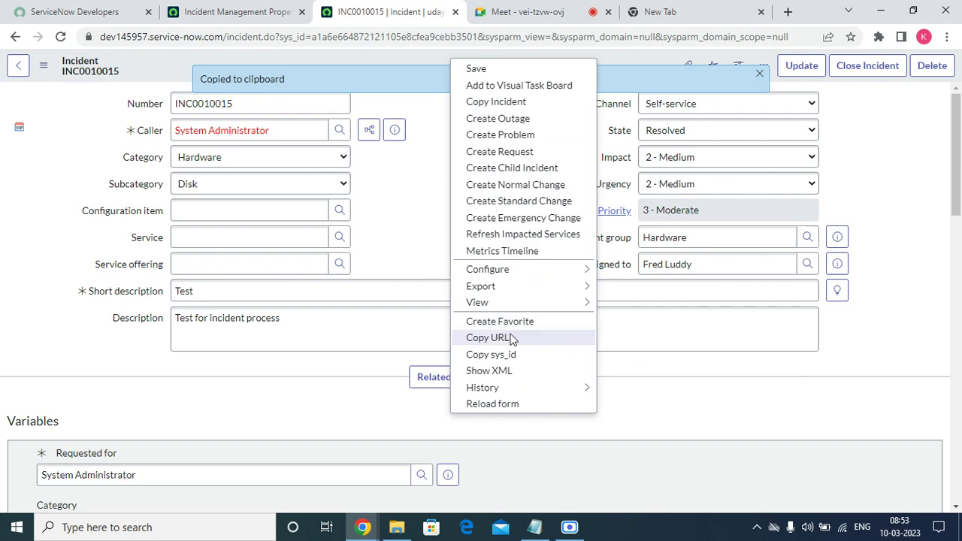
{"action": "left_click", "coordinate": [509, 375]}
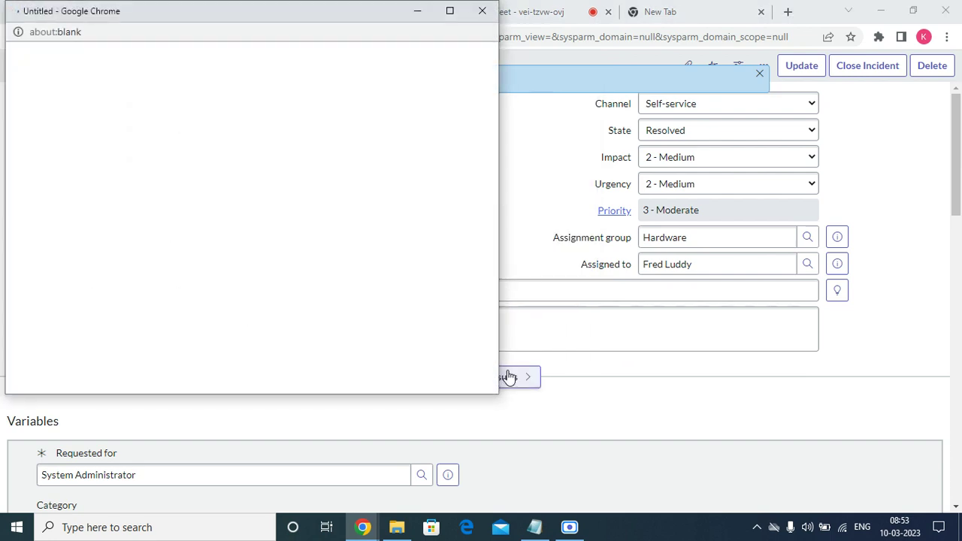
{"action": "scroll", "coordinate": [236, 240], "scroll_direction": "down", "scroll_amount": 10}
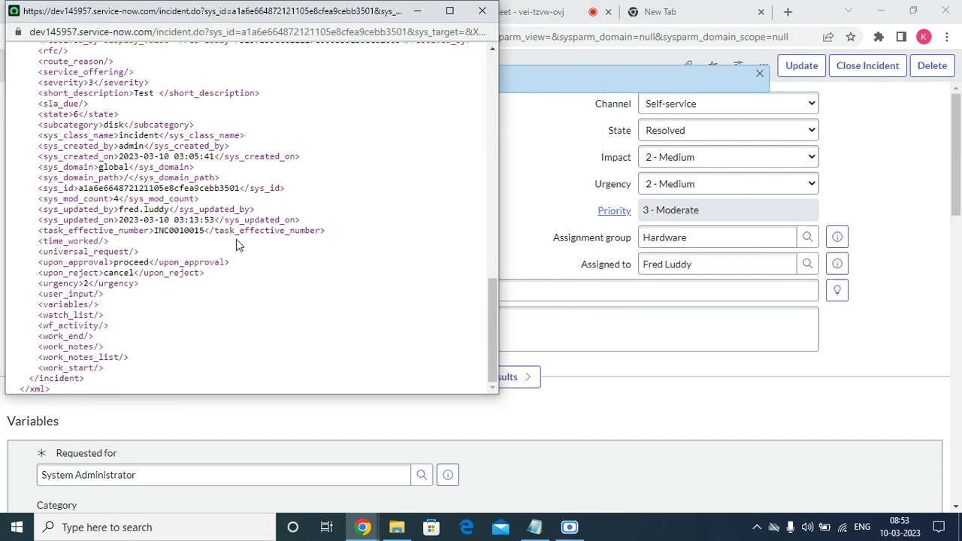
{"action": "scroll", "coordinate": [346, 310], "scroll_direction": "up", "scroll_amount": 10}
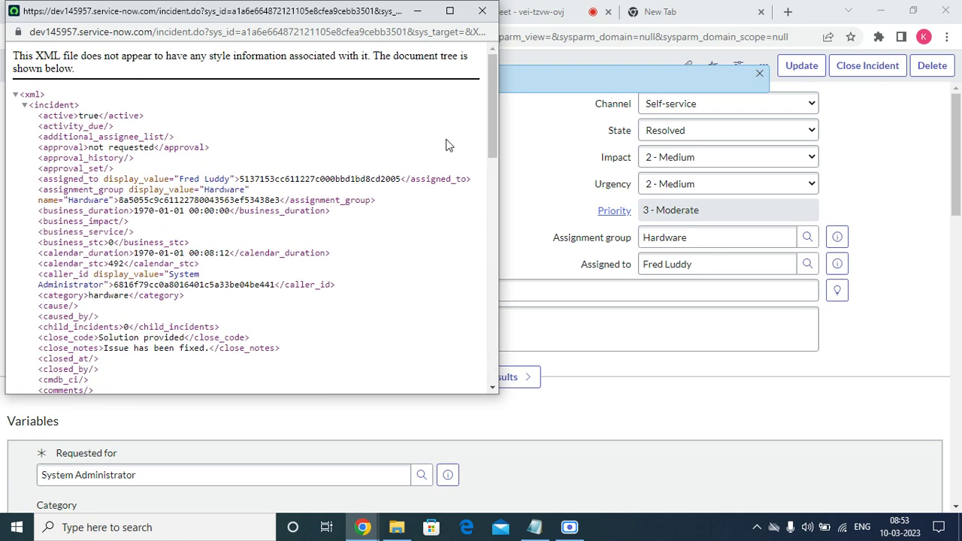
{"action": "left_click", "coordinate": [480, 12]}
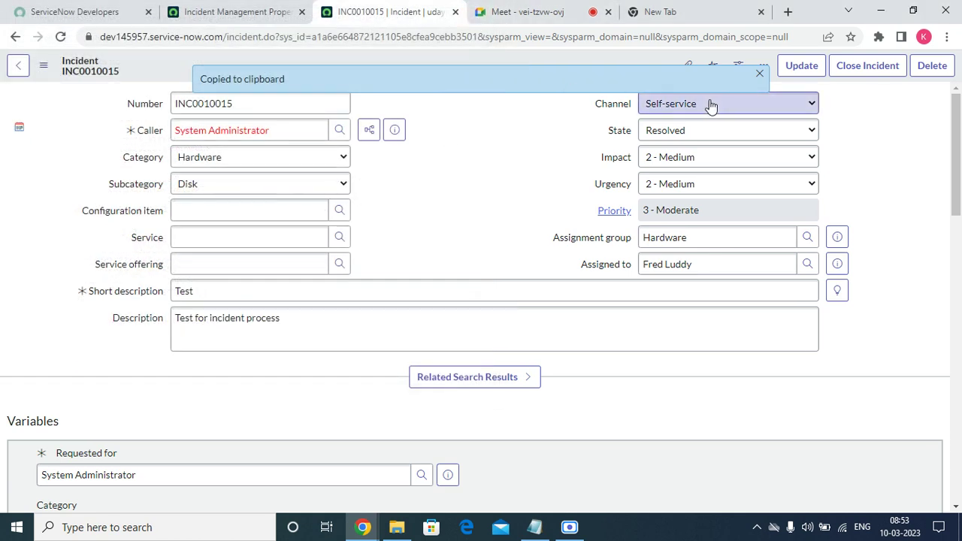
{"action": "left_click", "coordinate": [761, 75]}
Open the incident's calendar history and examine the field values of the creation entry and the first update
{"action": "right_click", "coordinate": [492, 63]}
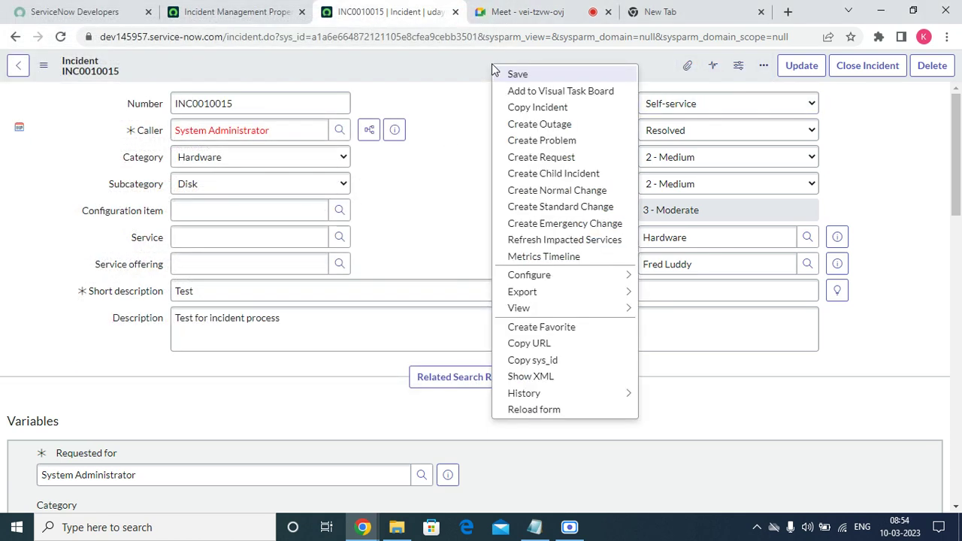
{"action": "mouse_move", "coordinate": [524, 393]}
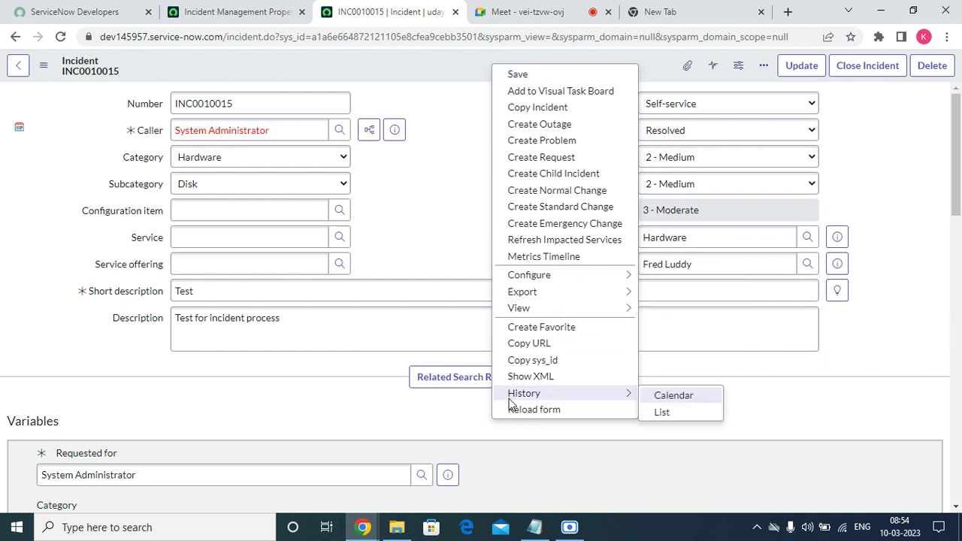
{"action": "left_click", "coordinate": [693, 402]}
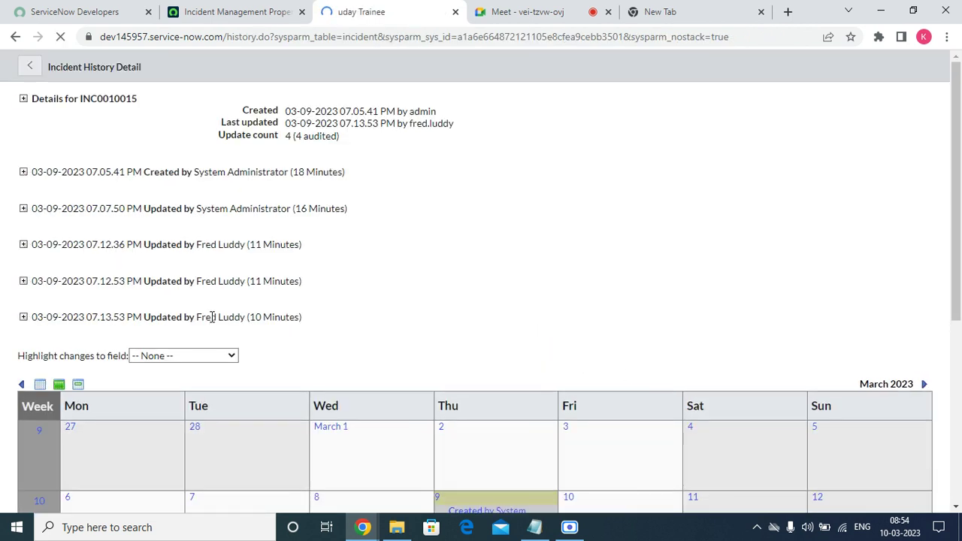
{"action": "left_click", "coordinate": [22, 174]}
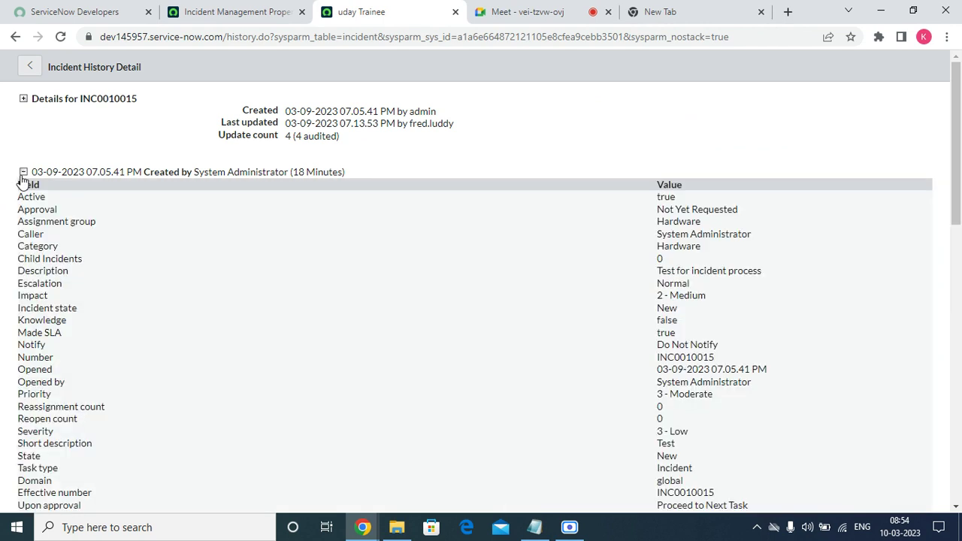
{"action": "left_click", "coordinate": [22, 175]}
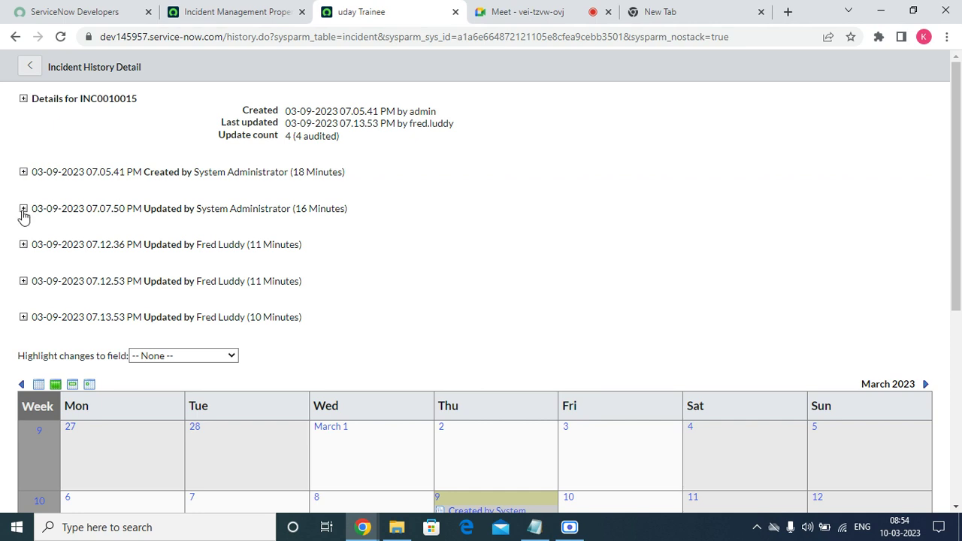
{"action": "left_click", "coordinate": [23, 211]}
{"action": "left_click", "coordinate": [23, 211]}
Examine the before and after values in the 07.12.36 PM, 07.12.53 PM and 07.13.53 PM history updates
{"action": "left_click", "coordinate": [24, 246]}
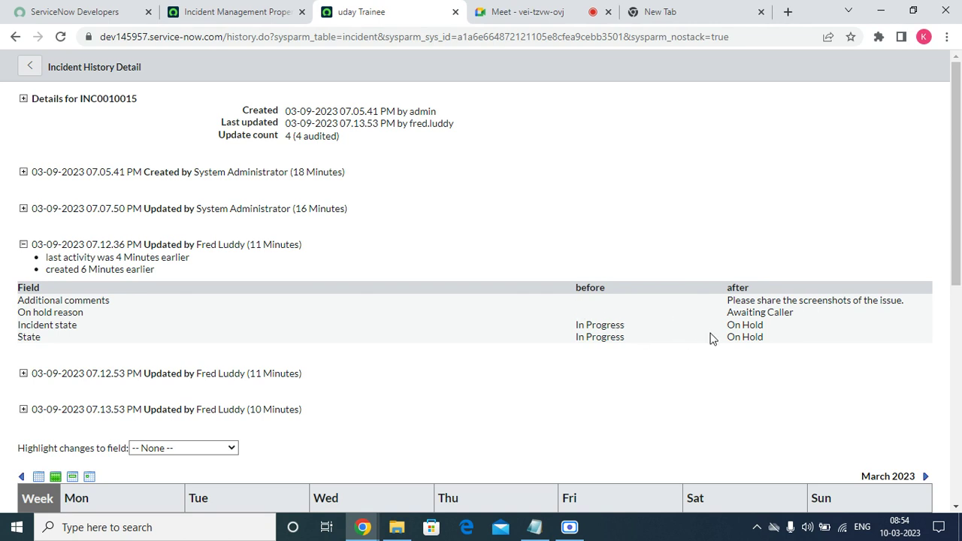
{"action": "left_click_drag", "start_coordinate": [728, 300], "coordinate": [2, 319]}
{"action": "left_click", "coordinate": [23, 244]}
{"action": "left_click", "coordinate": [23, 244]}
{"action": "left_click", "coordinate": [23, 281]}
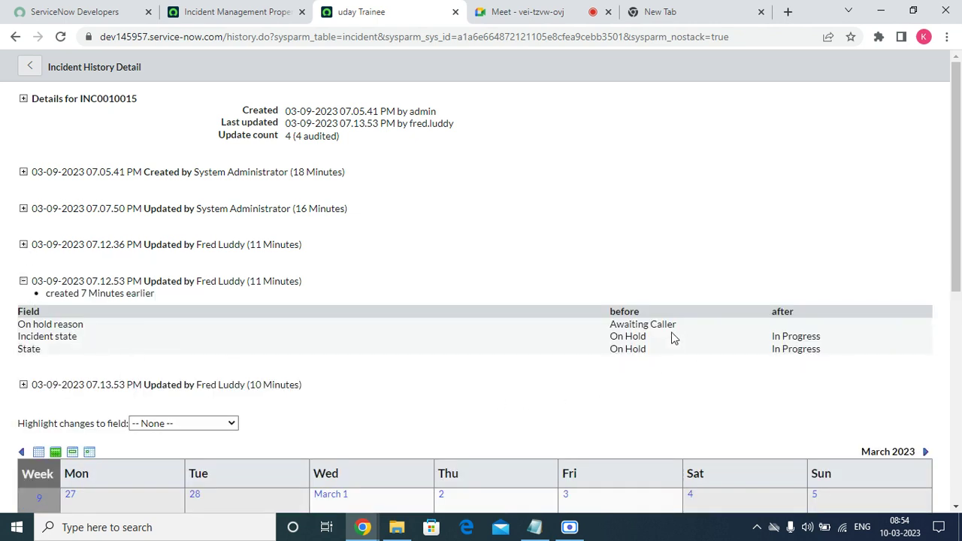
{"action": "left_click", "coordinate": [23, 281]}
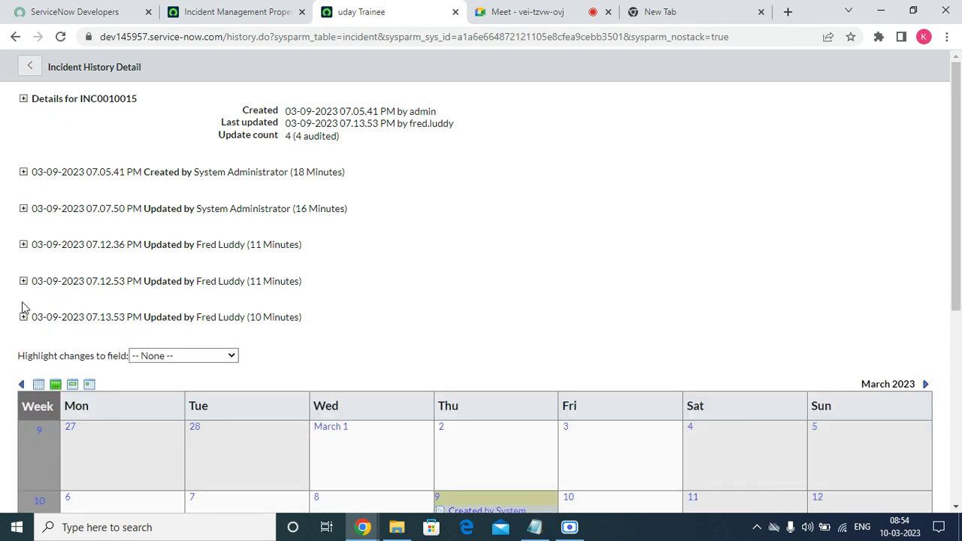
{"action": "left_click", "coordinate": [23, 318]}
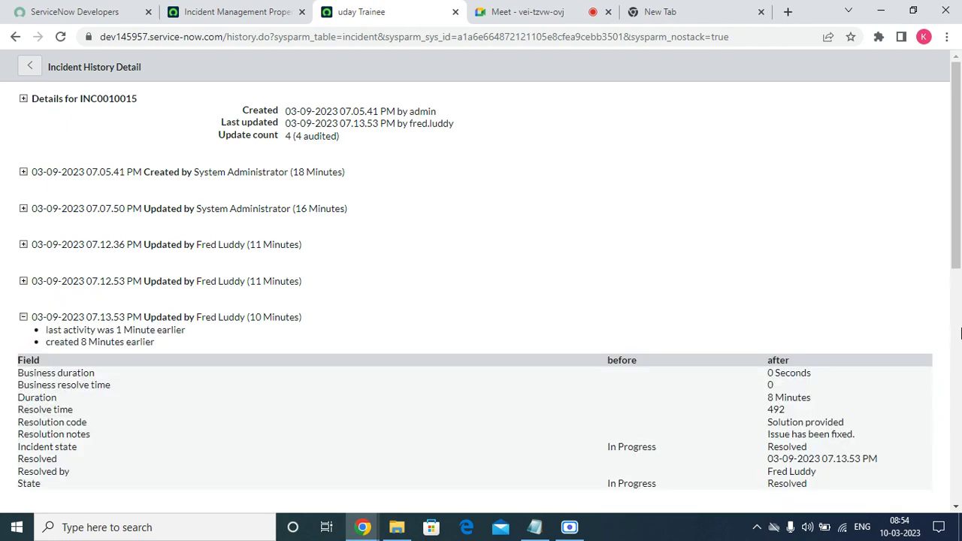
{"action": "scroll", "coordinate": [960, 195], "scroll_direction": "down", "scroll_amount": 3}
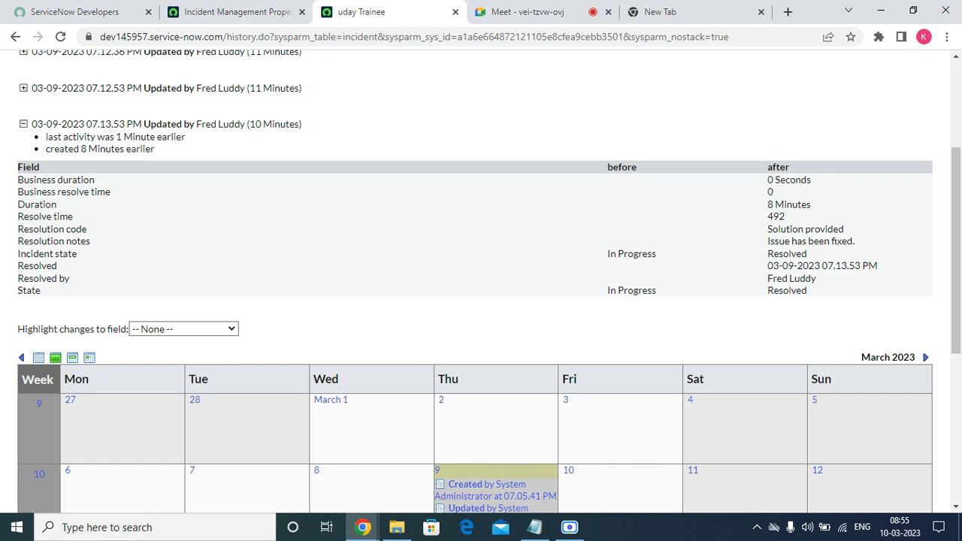
Look over the Incident Management properties page and open a blank new incident form from the Incident application
{"action": "left_click", "coordinate": [235, 10]}
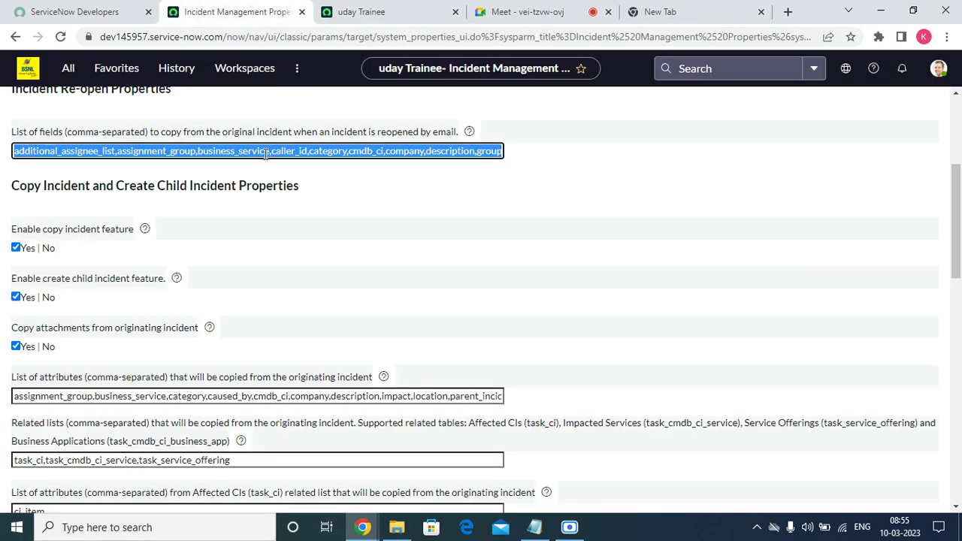
{"action": "scroll", "coordinate": [251, 314], "scroll_direction": "down", "scroll_amount": 10}
{"action": "scroll", "coordinate": [155, 446], "scroll_direction": "up", "scroll_amount": 10}
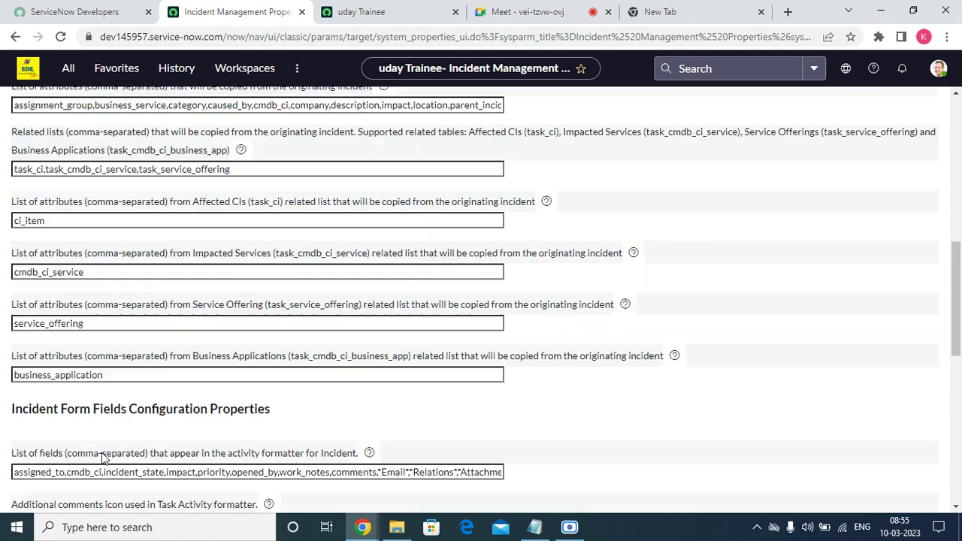
{"action": "left_click", "coordinate": [68, 68]}
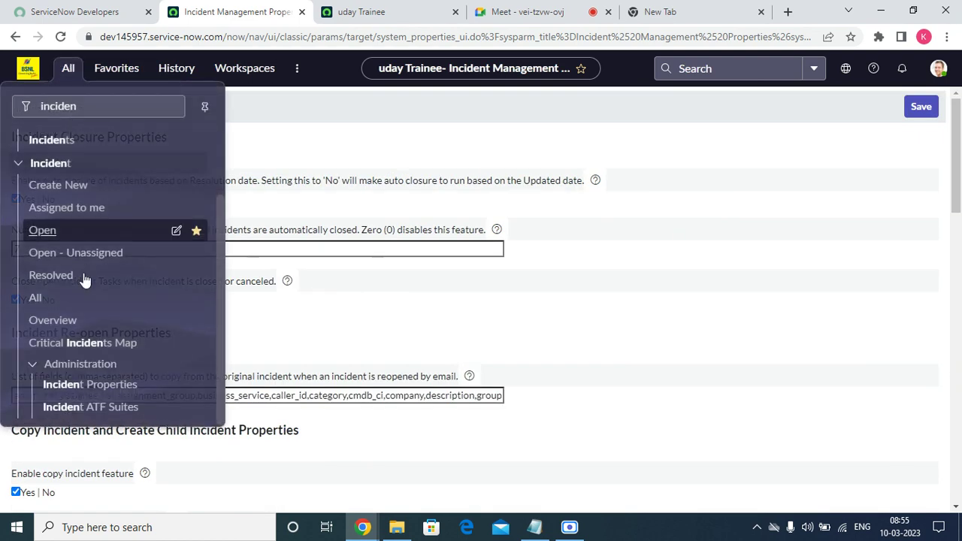
{"action": "left_click", "coordinate": [69, 186]}
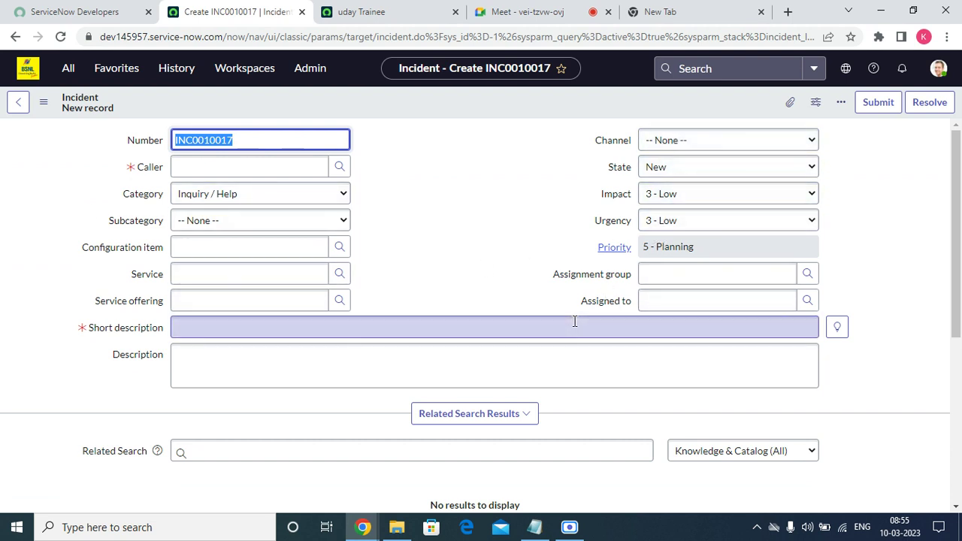
View the incidents assigned to the current account and the list of open incidents
{"action": "left_click", "coordinate": [68, 68]}
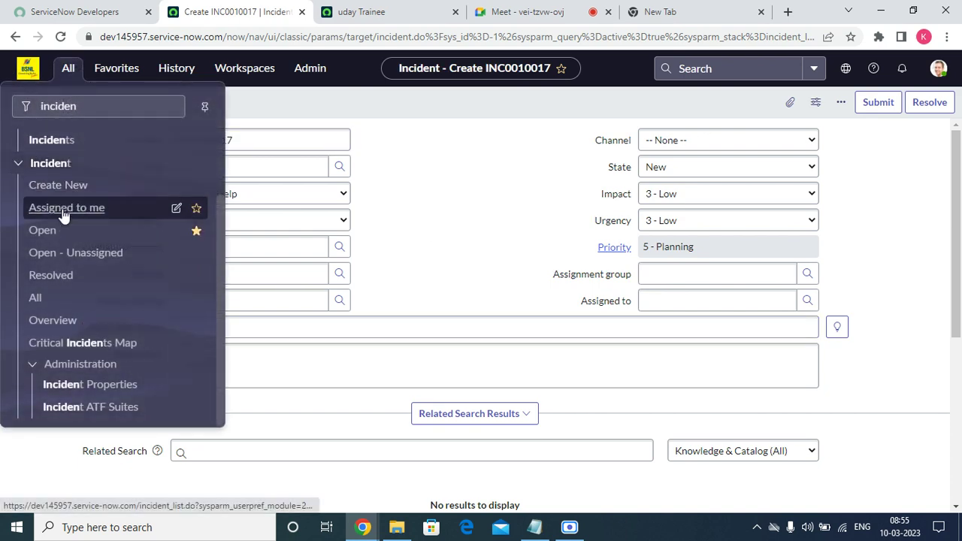
{"action": "left_click", "coordinate": [65, 211]}
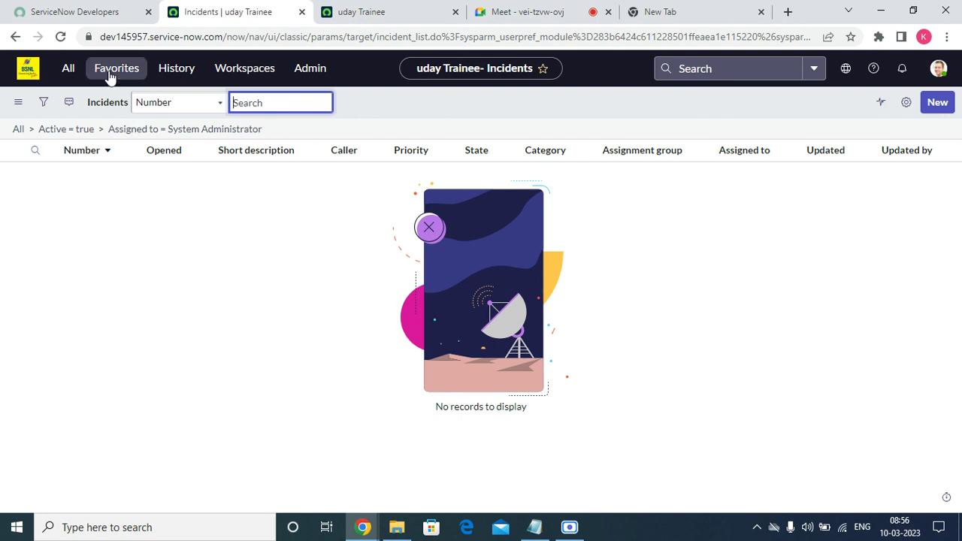
{"action": "left_click", "coordinate": [75, 68]}
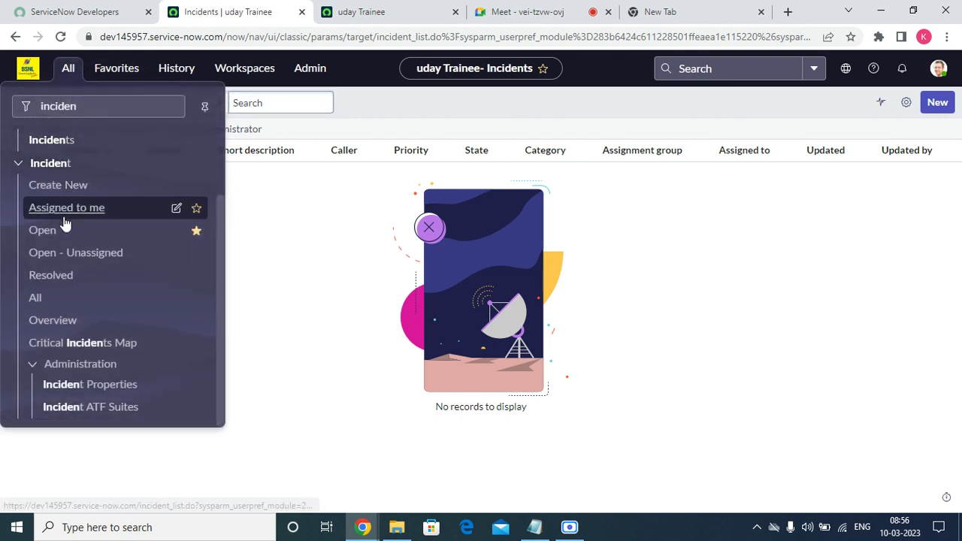
{"action": "left_click", "coordinate": [63, 229]}
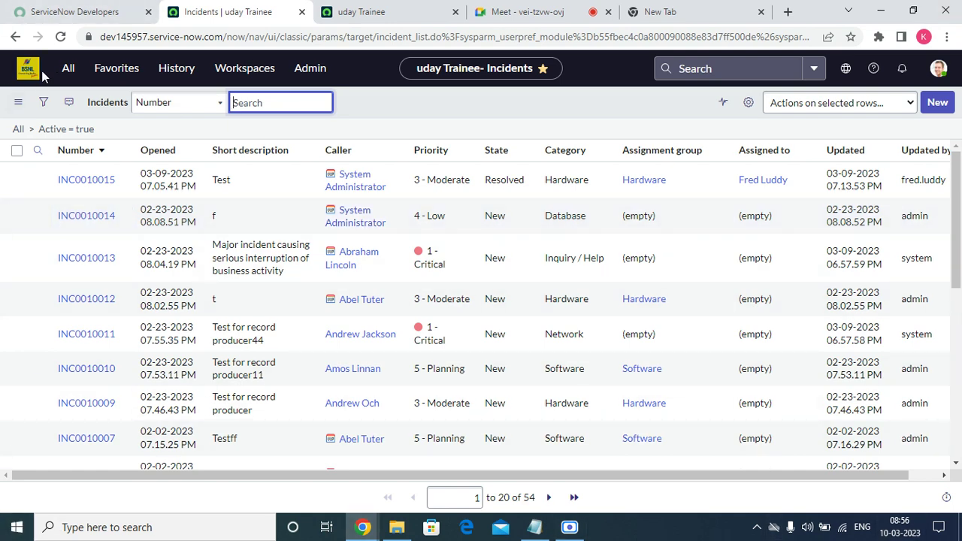
List the open unassigned incidents, open the first one in a new browser tab, and close the incident history tab
{"action": "left_click", "coordinate": [67, 69]}
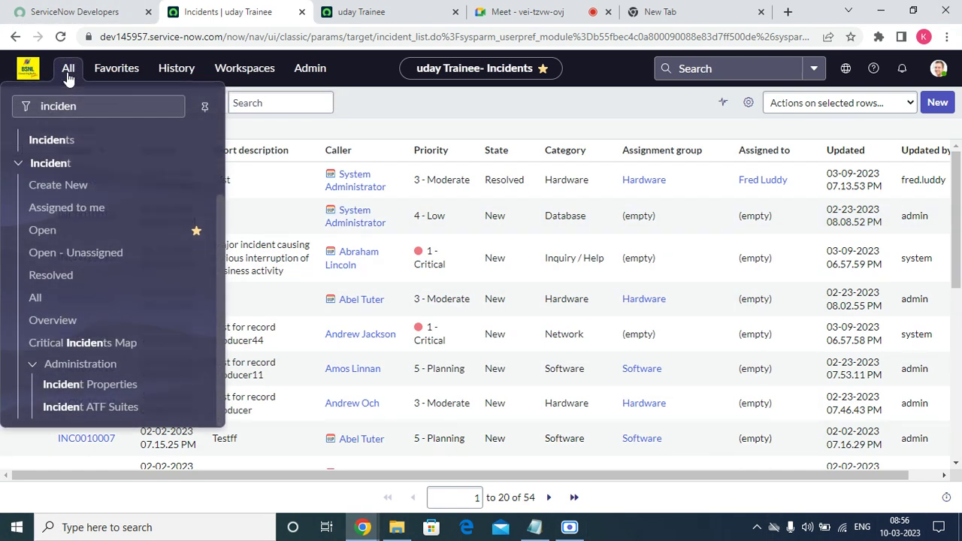
{"action": "left_click", "coordinate": [66, 254]}
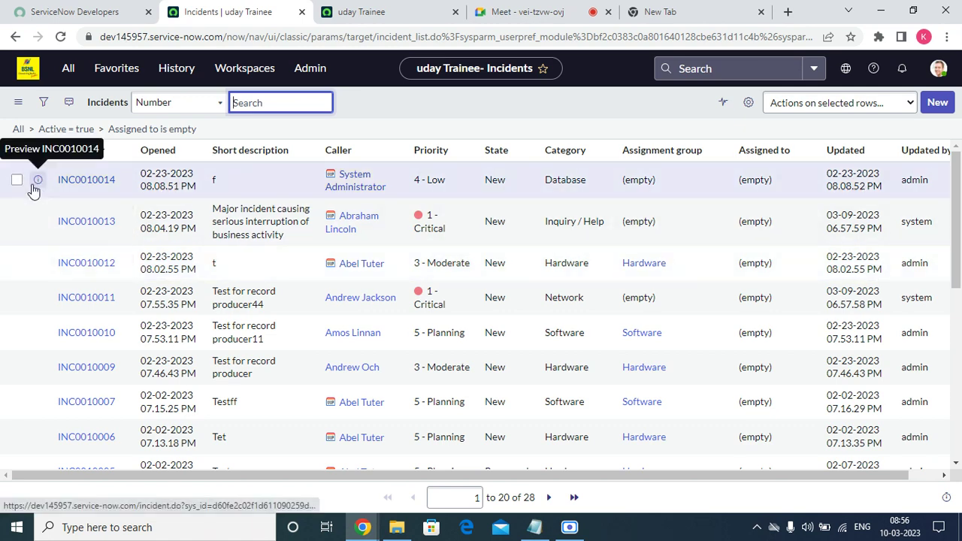
{"action": "right_click", "coordinate": [34, 190]}
{"action": "left_click", "coordinate": [47, 195]}
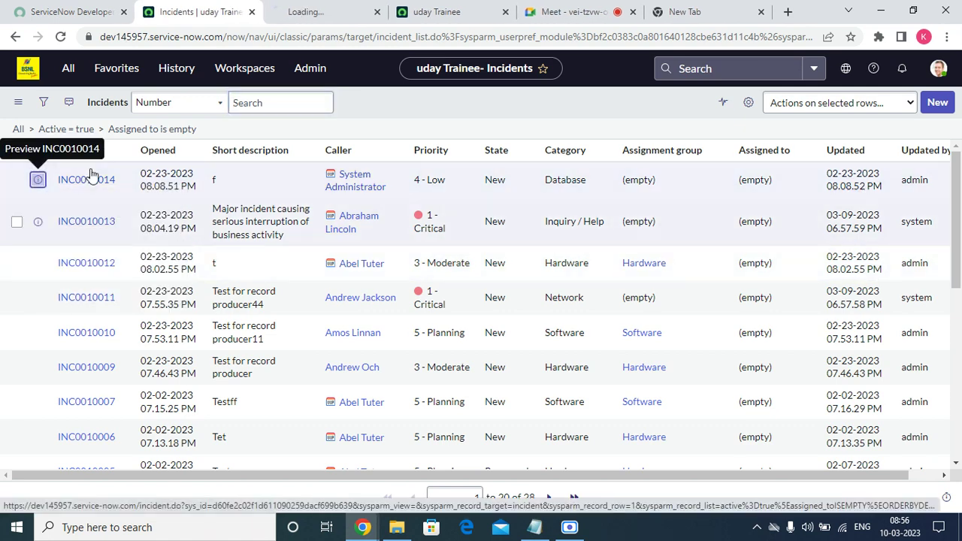
{"action": "left_click", "coordinate": [366, 11]}
{"action": "left_click", "coordinate": [485, 13]}
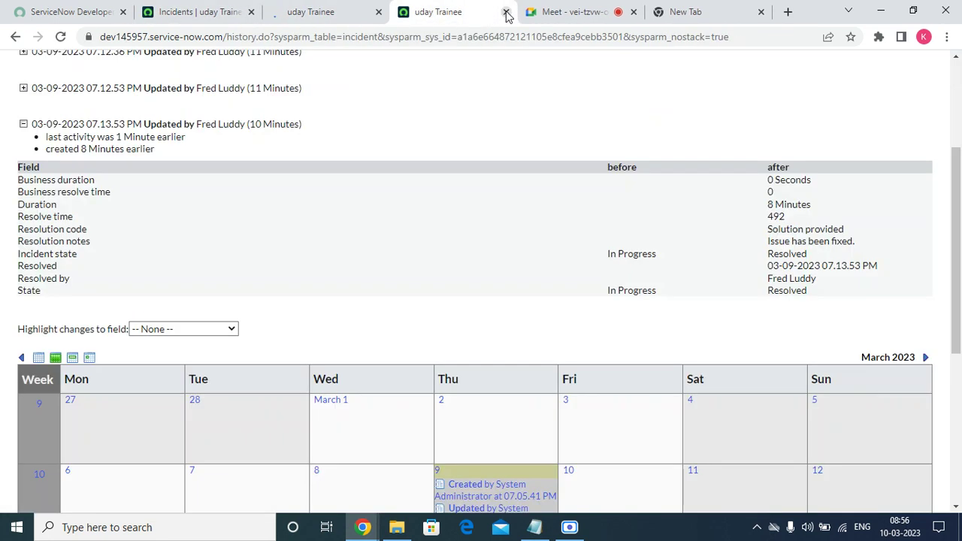
{"action": "left_click", "coordinate": [507, 13]}
{"action": "left_click", "coordinate": [312, 14]}
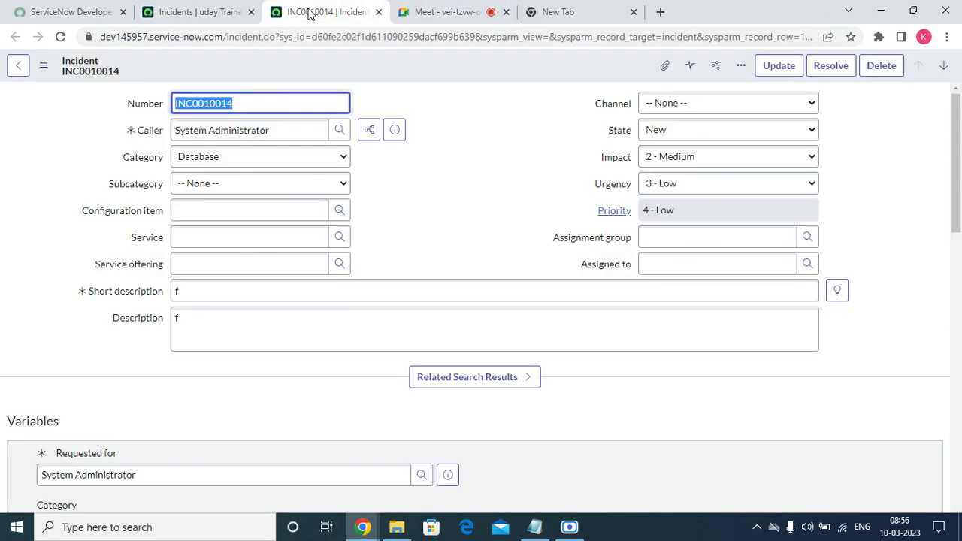
Set the assignment group of incident INC0010014 to Database, assign it to the first user offered for that group, and update the record
{"action": "left_click", "coordinate": [806, 237]}
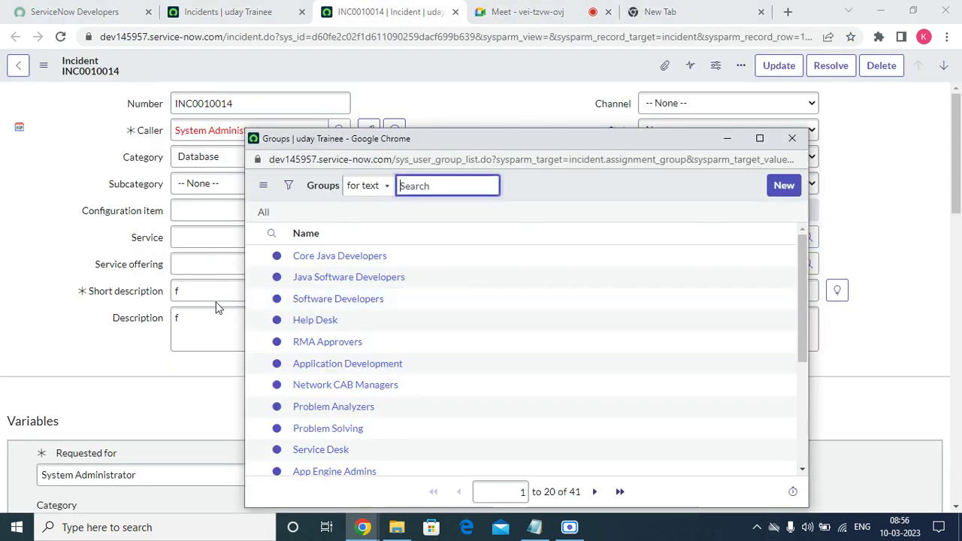
{"action": "scroll", "coordinate": [346, 360], "scroll_direction": "down", "scroll_amount": 3}
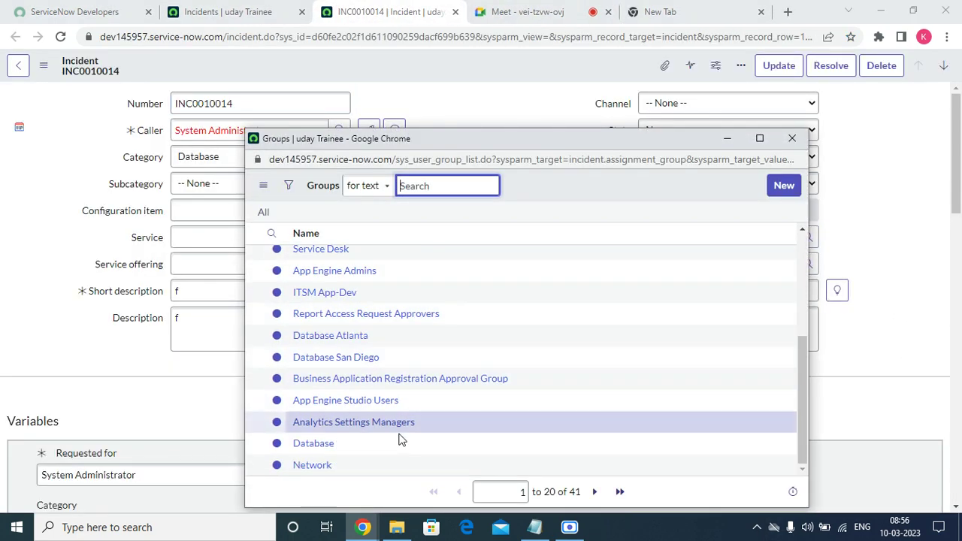
{"action": "left_click", "coordinate": [314, 443]}
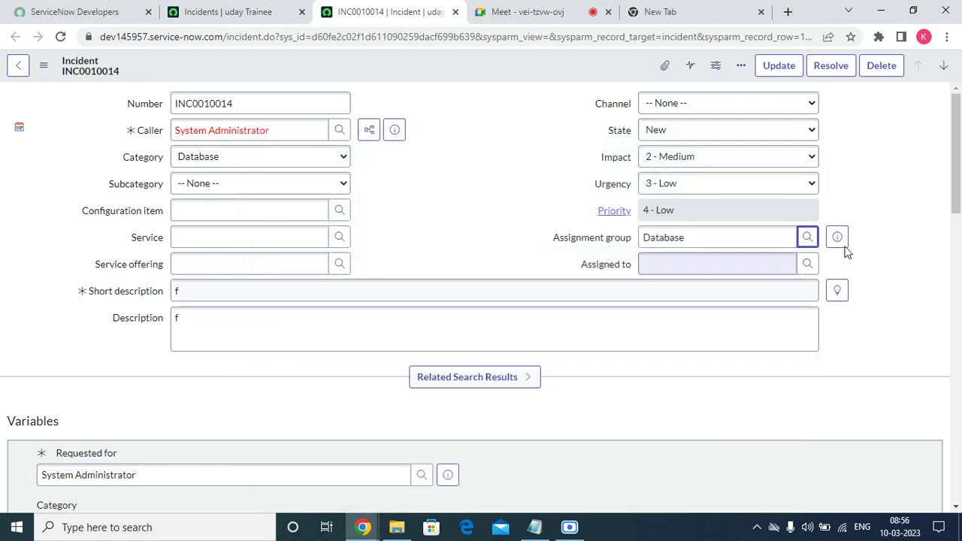
{"action": "left_click", "coordinate": [806, 264]}
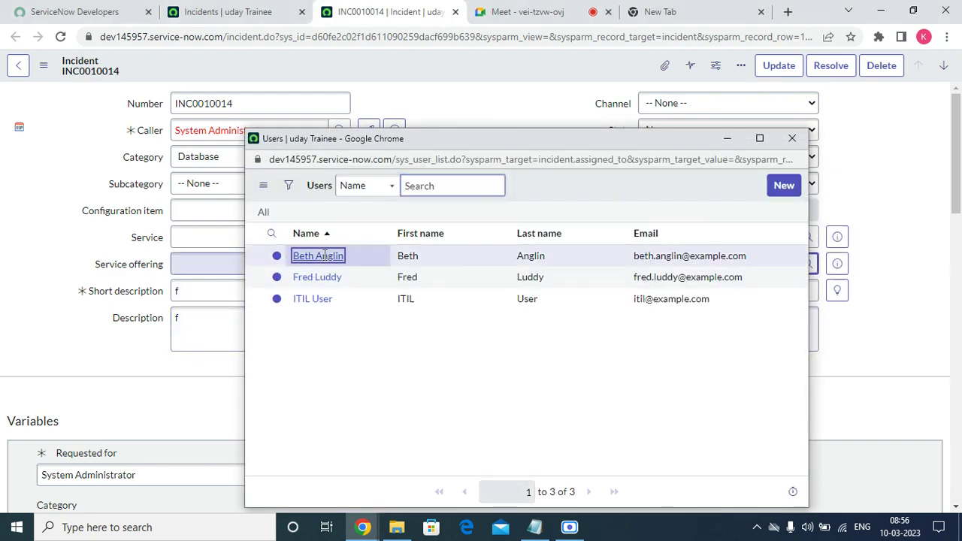
{"action": "left_click", "coordinate": [324, 257]}
{"action": "left_click", "coordinate": [774, 66]}
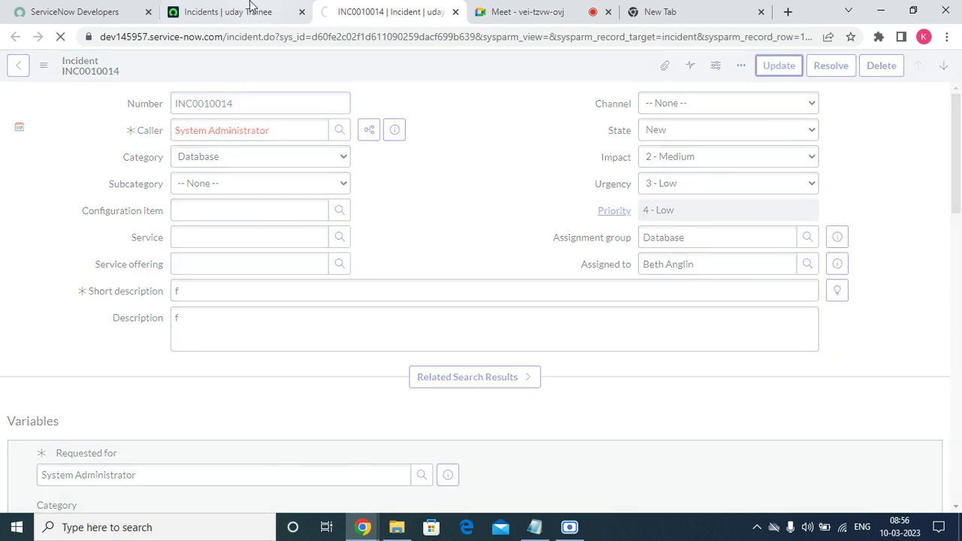
Return to the browser tab with the open unassigned incidents and refresh the list
{"action": "left_click", "coordinate": [252, 8]}
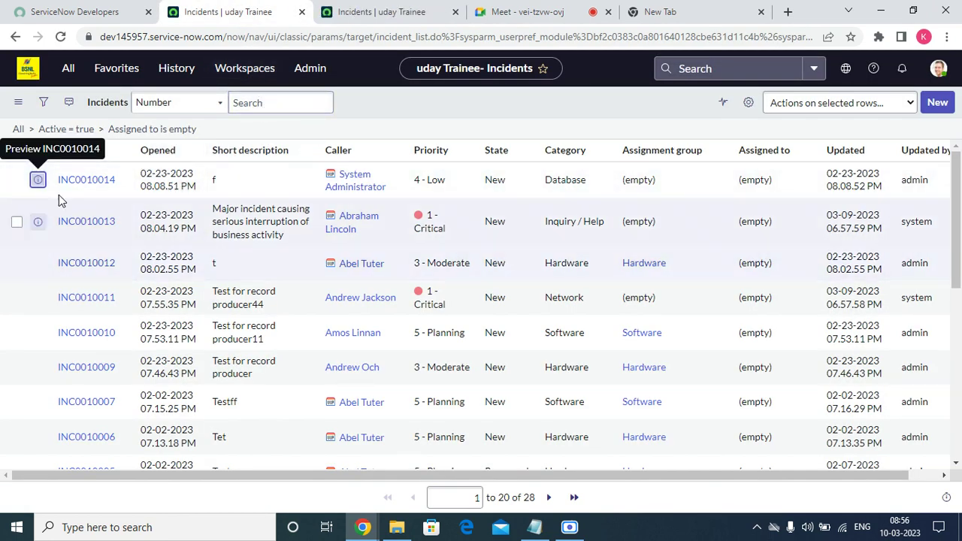
{"action": "right_click", "coordinate": [383, 105]}
{"action": "left_click", "coordinate": [427, 180]}
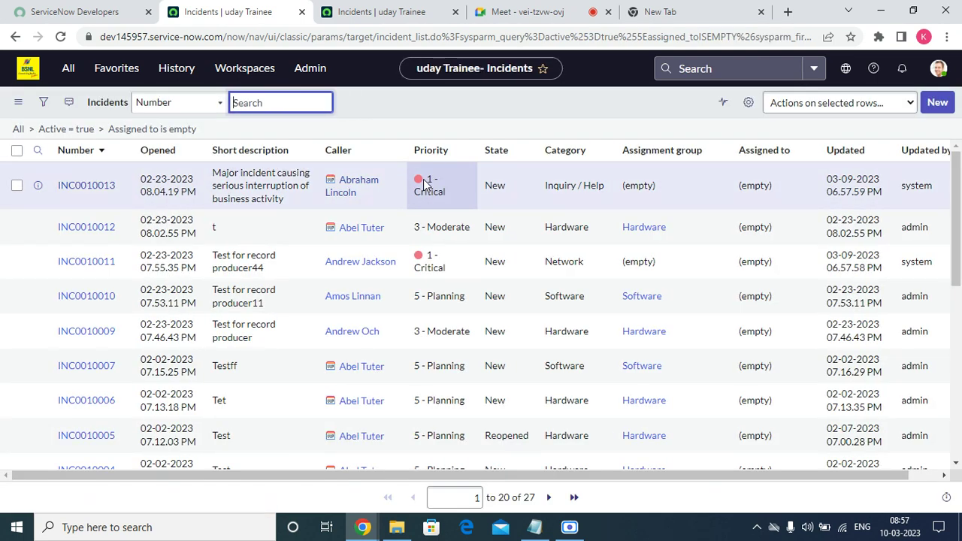
Compare the Open incidents list with the Open - Unassigned list, viewing each of them twice
{"action": "left_click", "coordinate": [68, 69]}
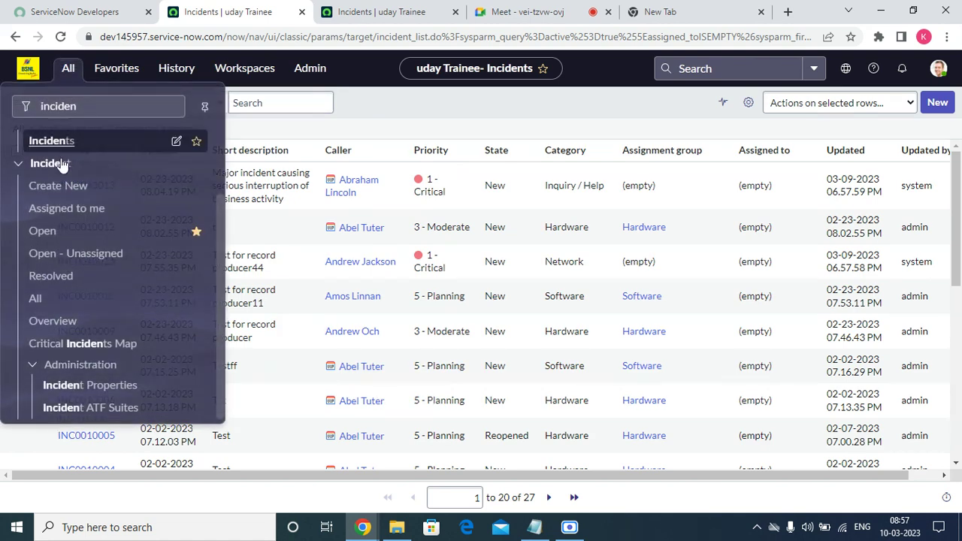
{"action": "left_click", "coordinate": [54, 230]}
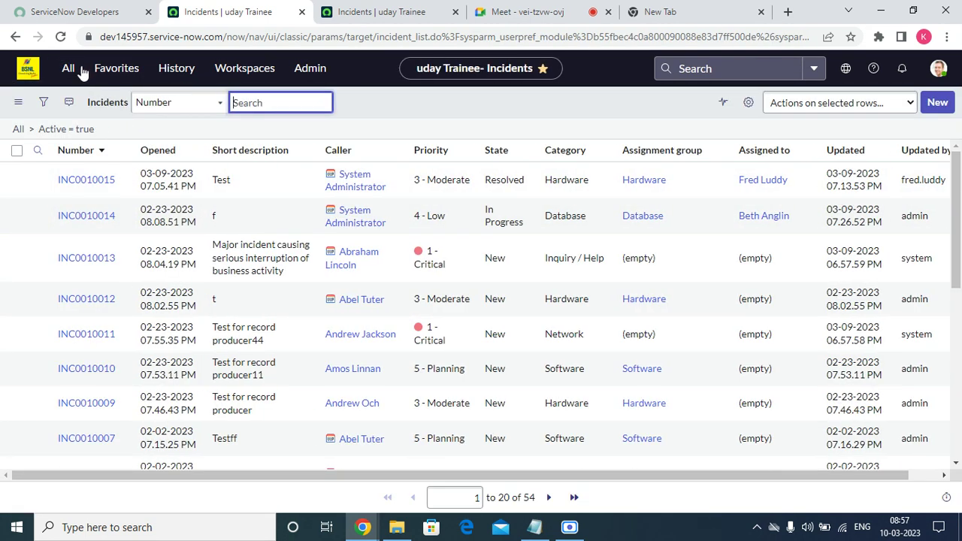
{"action": "left_click", "coordinate": [68, 68]}
{"action": "left_click", "coordinate": [71, 253]}
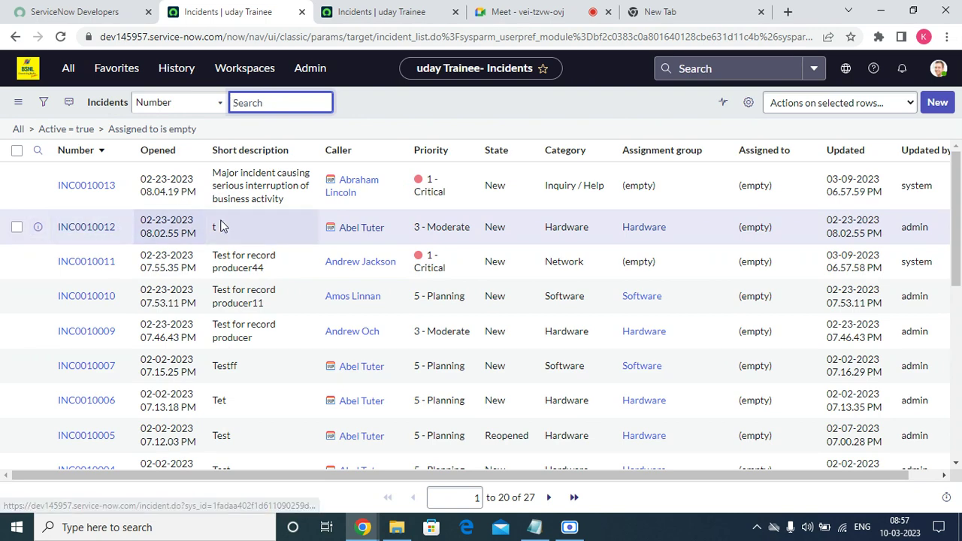
{"action": "left_click", "coordinate": [67, 68]}
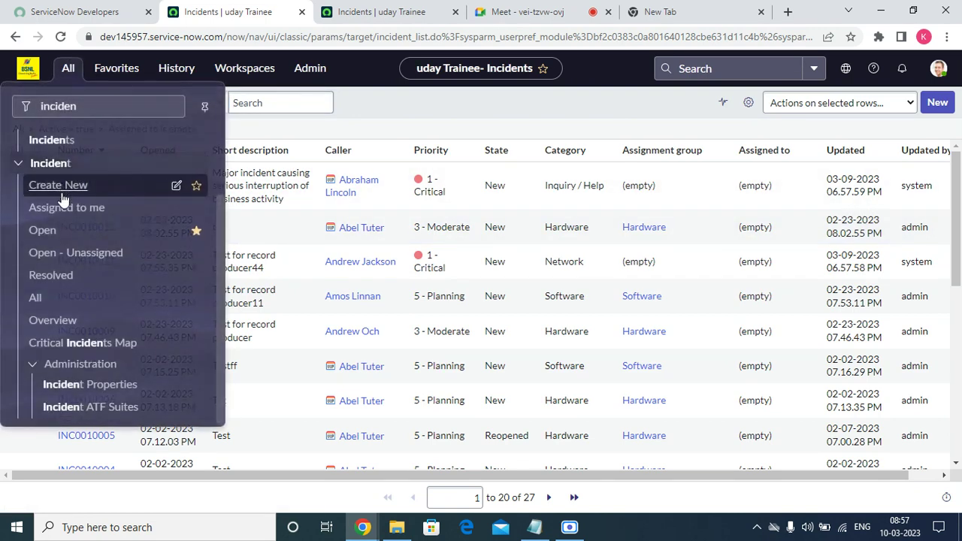
{"action": "left_click", "coordinate": [44, 230]}
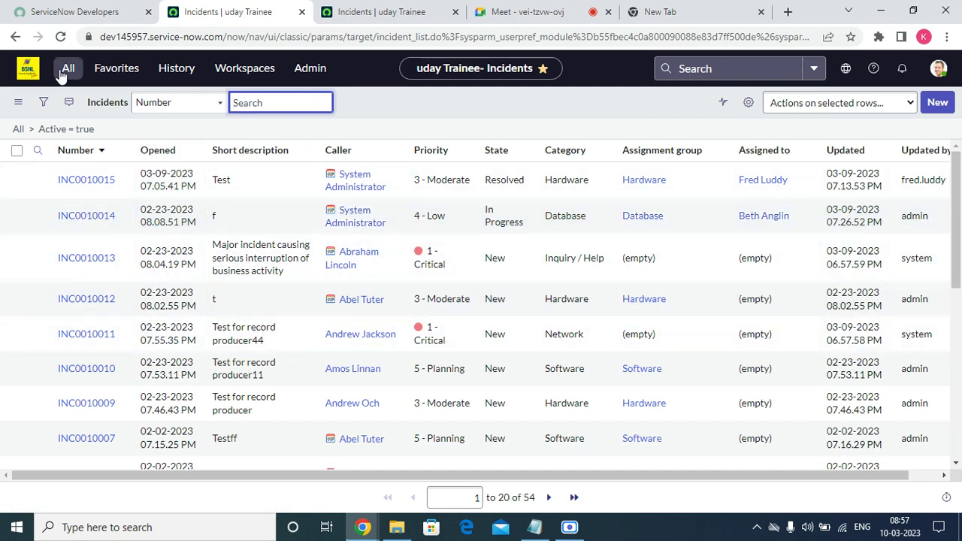
{"action": "left_click", "coordinate": [62, 73]}
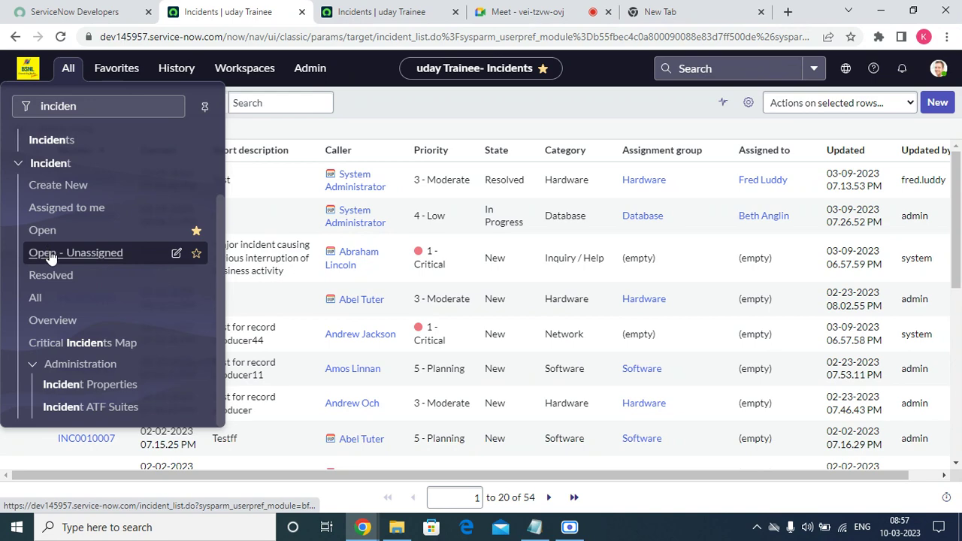
{"action": "left_click", "coordinate": [51, 254]}
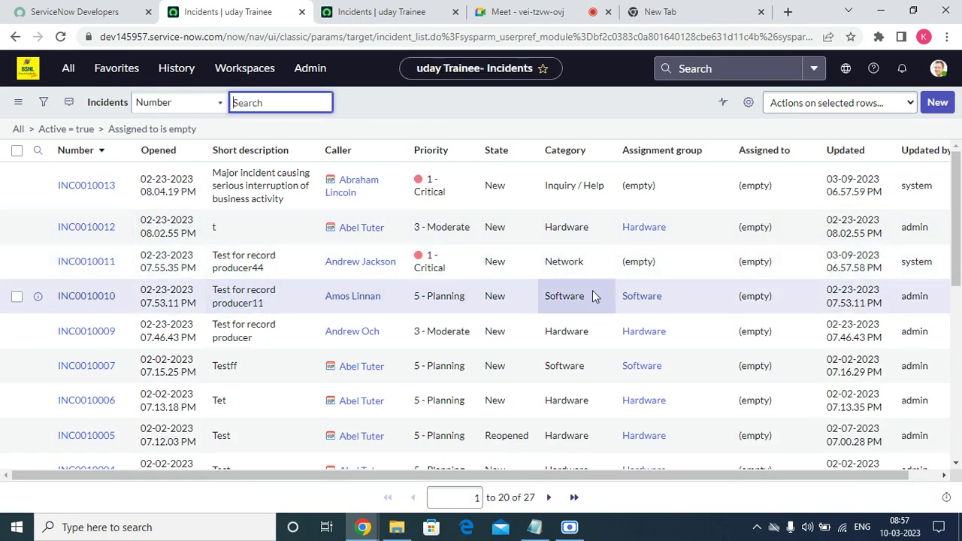
Close the extra incidents browser tab and view the Resolved incidents in the remaining ServiceNow tab
{"action": "left_click", "coordinate": [436, 12]}
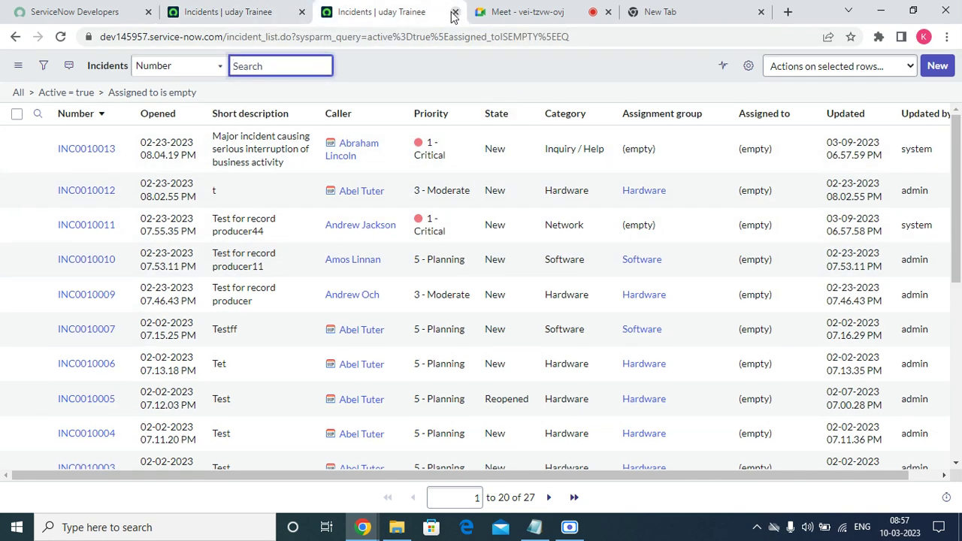
{"action": "left_click", "coordinate": [455, 12]}
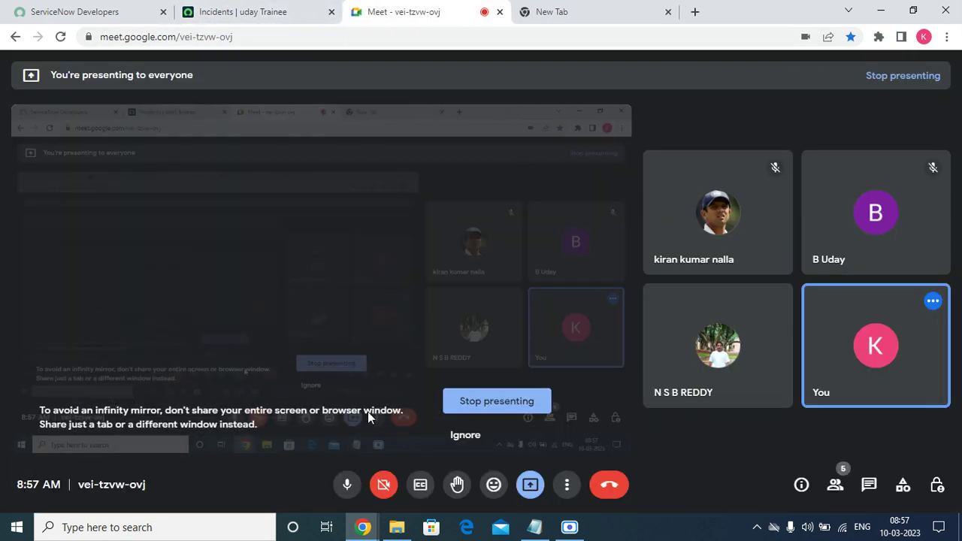
{"action": "left_click", "coordinate": [254, 15]}
{"action": "left_click", "coordinate": [67, 69]}
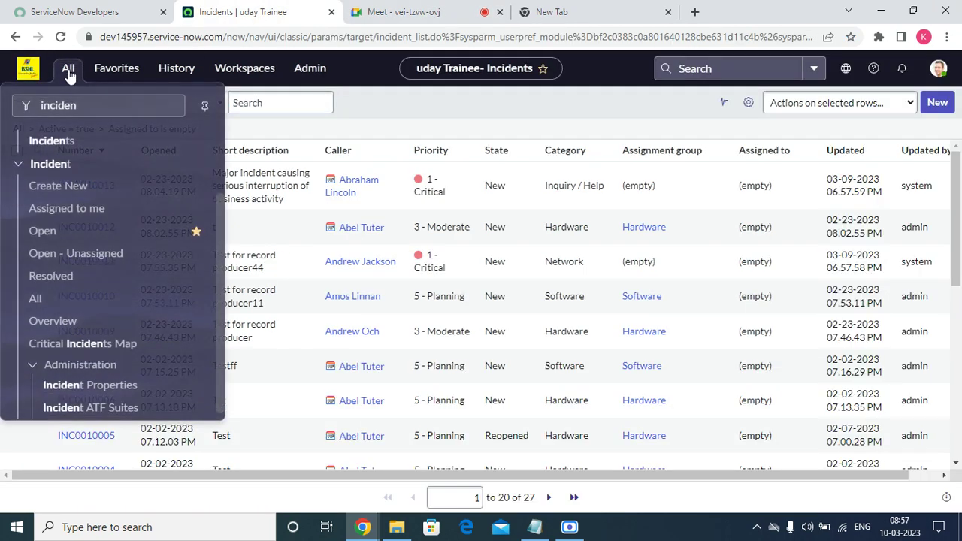
{"action": "left_click", "coordinate": [87, 283]}
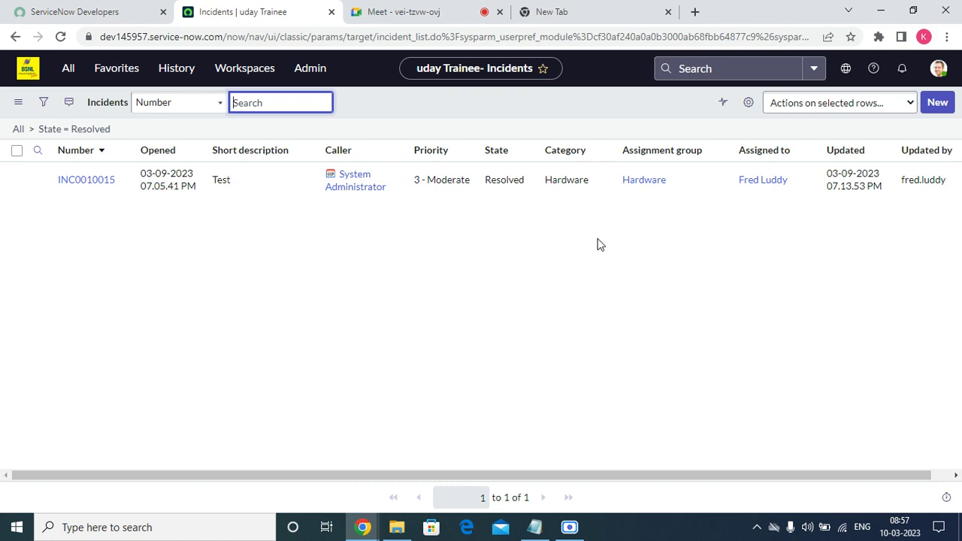
Open the list of all incidents and look over the states, categories and assignments of its records
{"action": "left_click", "coordinate": [67, 68]}
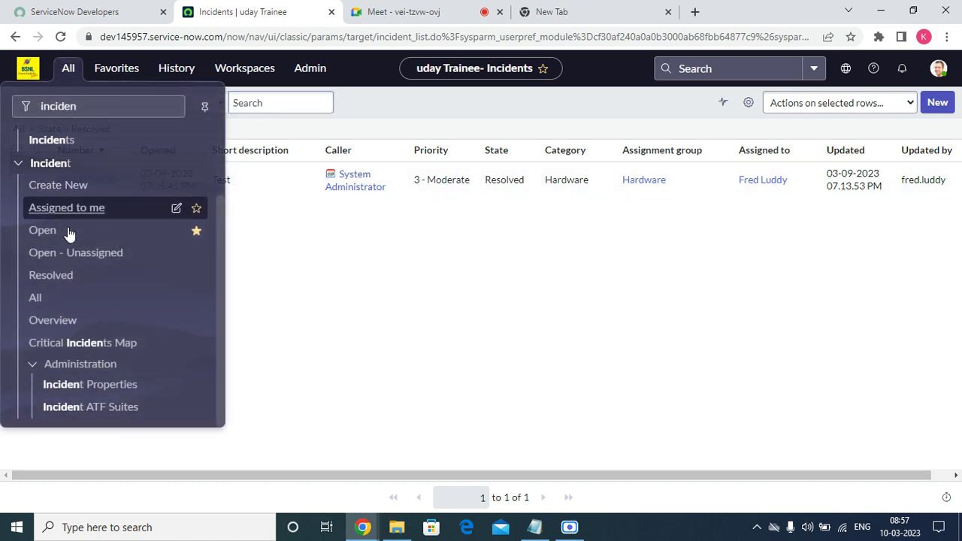
{"action": "left_click", "coordinate": [43, 297]}
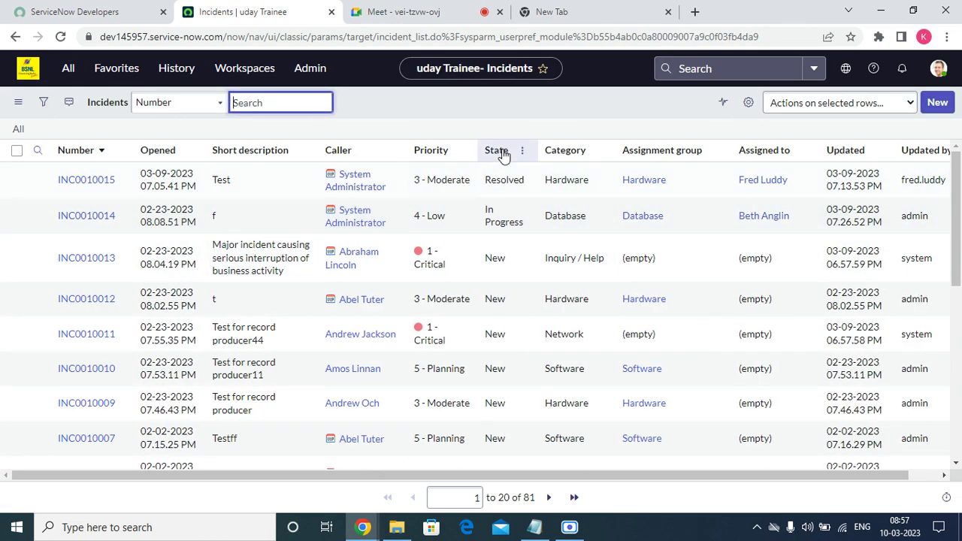
{"action": "scroll", "coordinate": [677, 346], "scroll_direction": "down", "scroll_amount": 5}
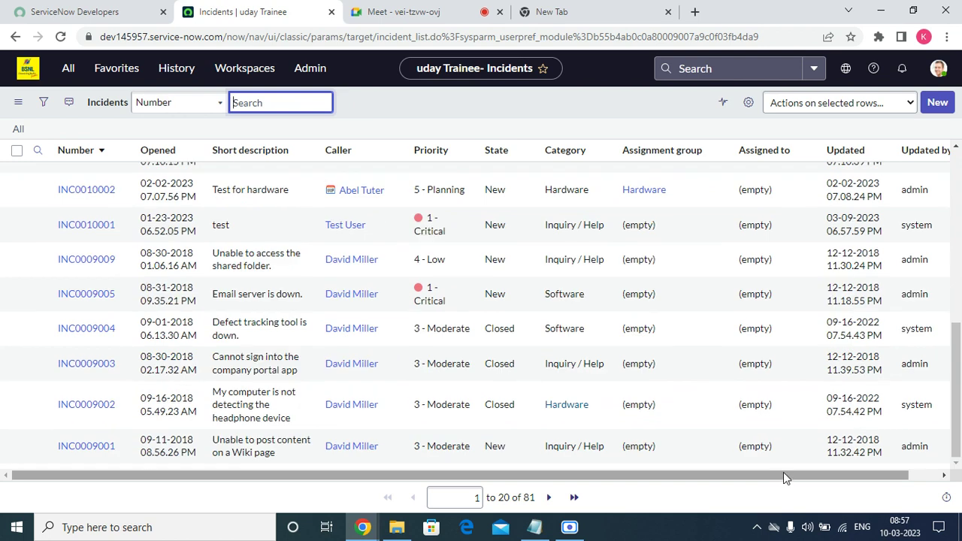
{"action": "scroll", "coordinate": [554, 451], "scroll_direction": "up", "scroll_amount": 5}
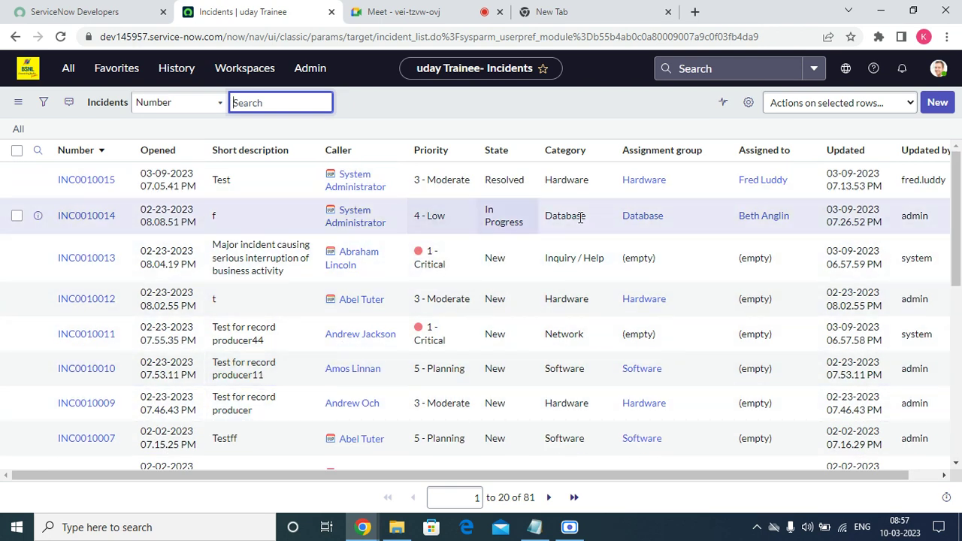
{"action": "scroll", "coordinate": [526, 329], "scroll_direction": "down", "scroll_amount": 4}
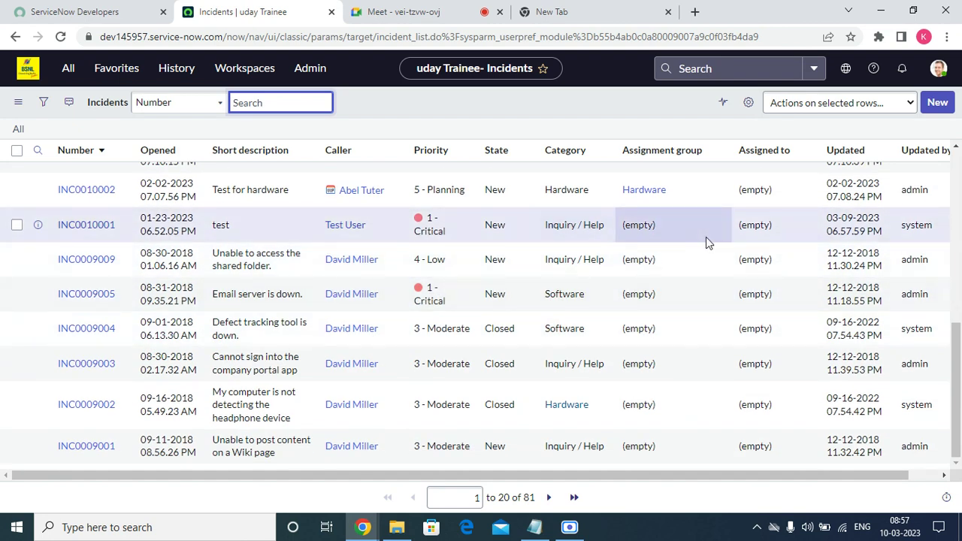
{"action": "scroll", "coordinate": [707, 240], "scroll_direction": "up", "scroll_amount": 4}
Group the list of all incidents by State to view the state groups, and ungroup it again
{"action": "right_click", "coordinate": [500, 160]}
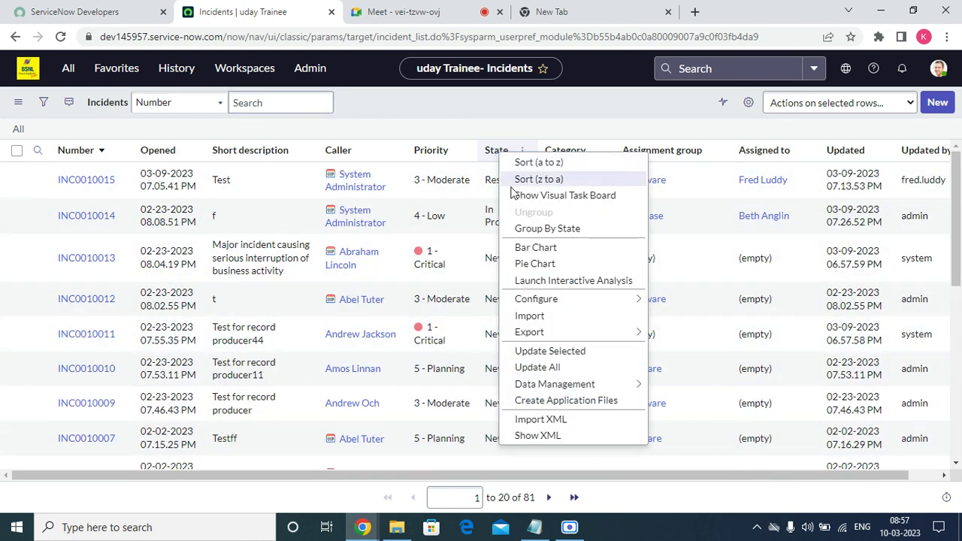
{"action": "left_click", "coordinate": [548, 227]}
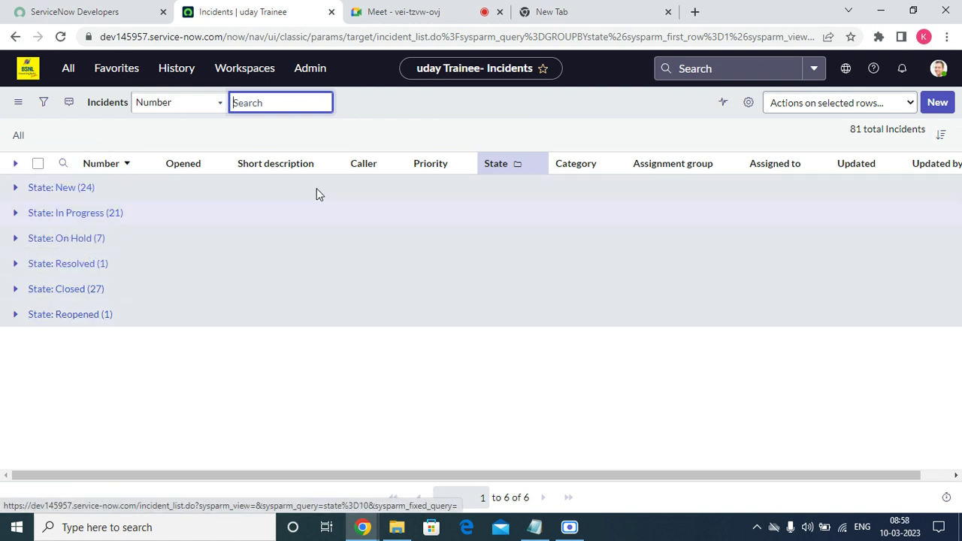
{"action": "right_click", "coordinate": [488, 172]}
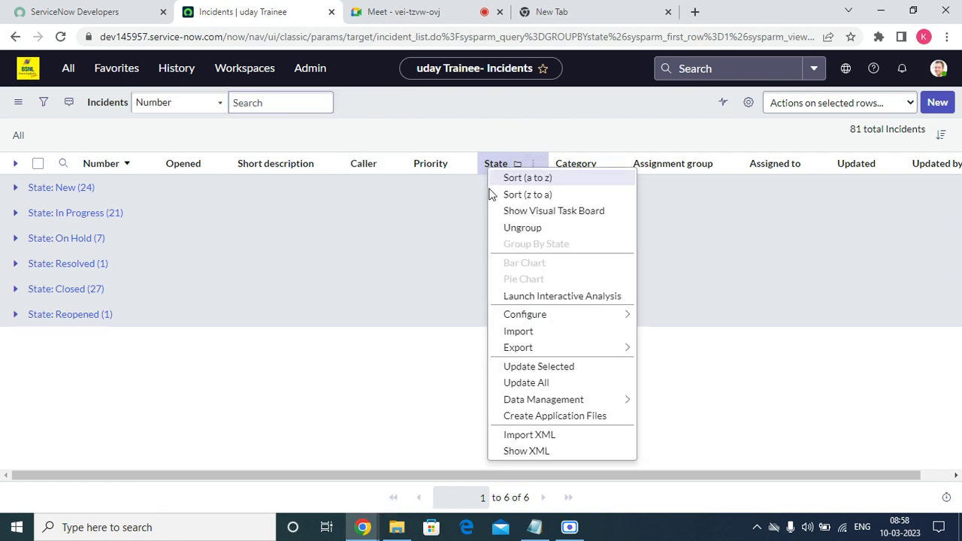
{"action": "left_click", "coordinate": [510, 229]}
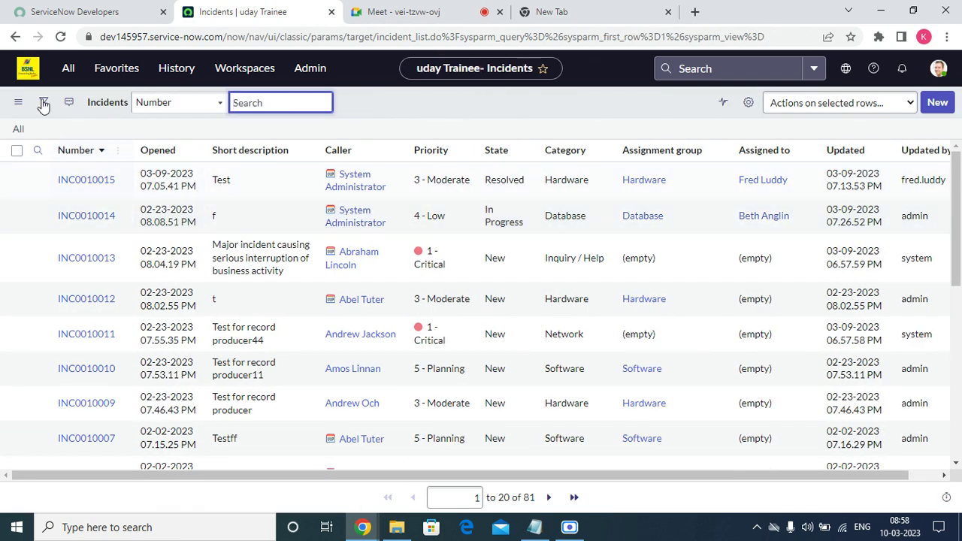
Open the Incident Overview dashboard and look over its score tiles, charts and filters
{"action": "left_click", "coordinate": [67, 68]}
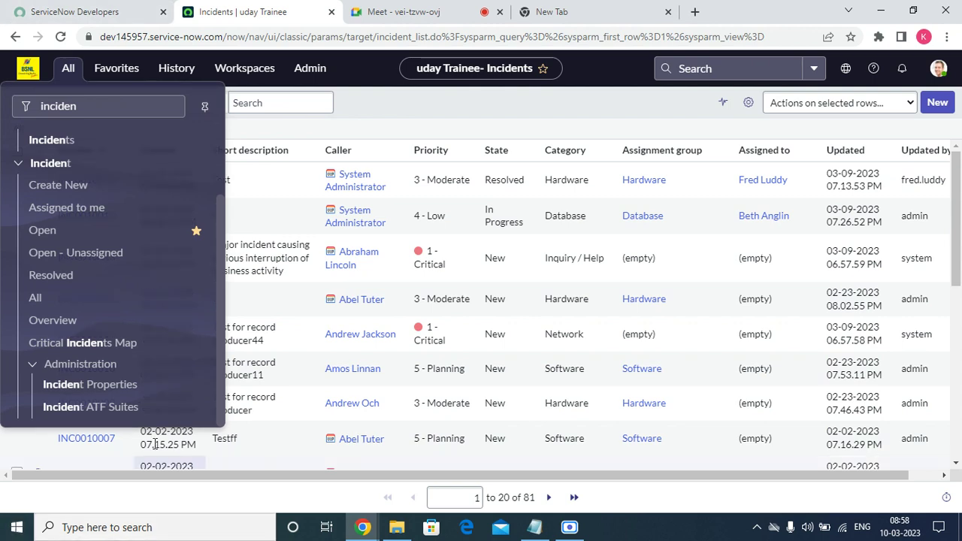
{"action": "left_click", "coordinate": [64, 329]}
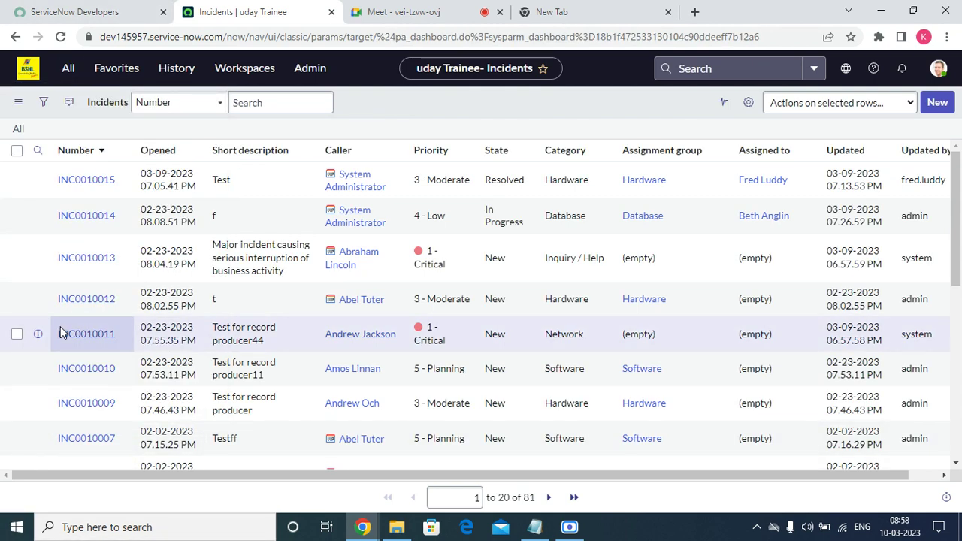
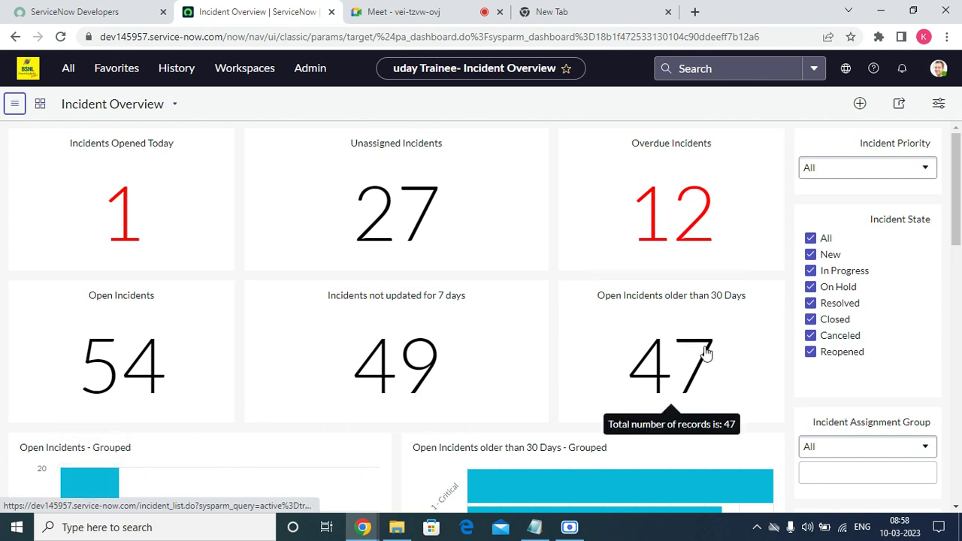
{"action": "scroll", "coordinate": [707, 354], "scroll_direction": "down", "scroll_amount": 12}
{"action": "scroll", "coordinate": [707, 355], "scroll_direction": "up", "scroll_amount": 12}
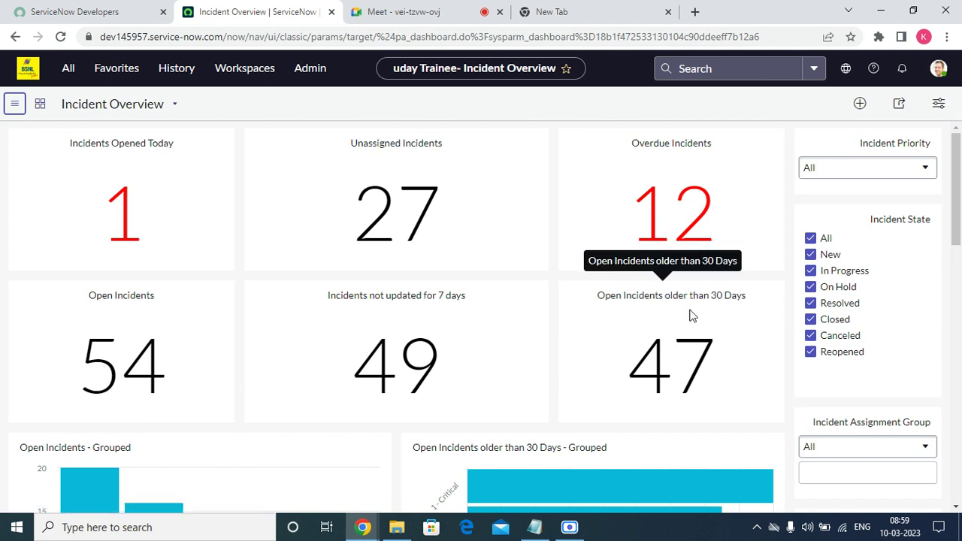
Group the Open Incidents - Grouped chart by Assignment group, without any stacking
{"action": "left_click_drag", "start_coordinate": [957, 238], "coordinate": [957, 323]}
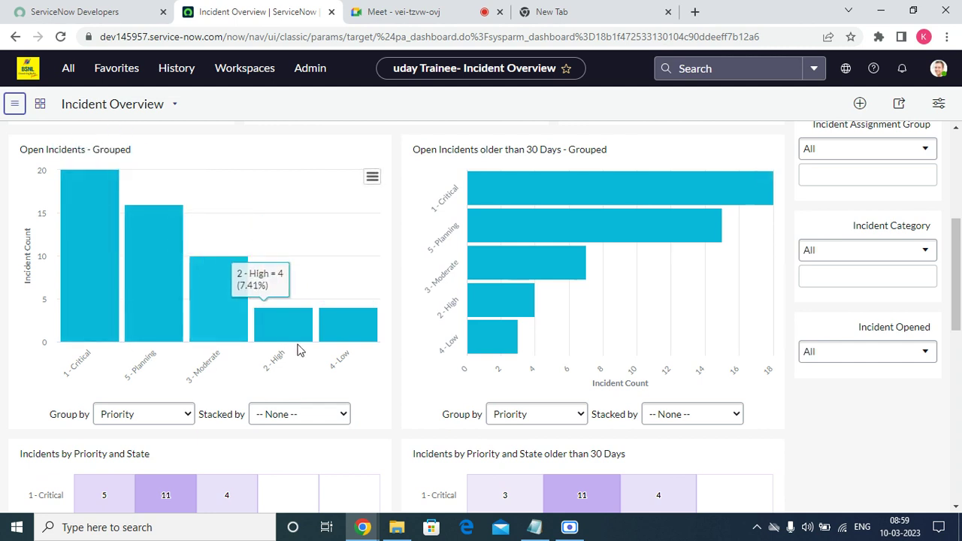
{"action": "left_click", "coordinate": [296, 414]}
{"action": "left_click", "coordinate": [297, 414]}
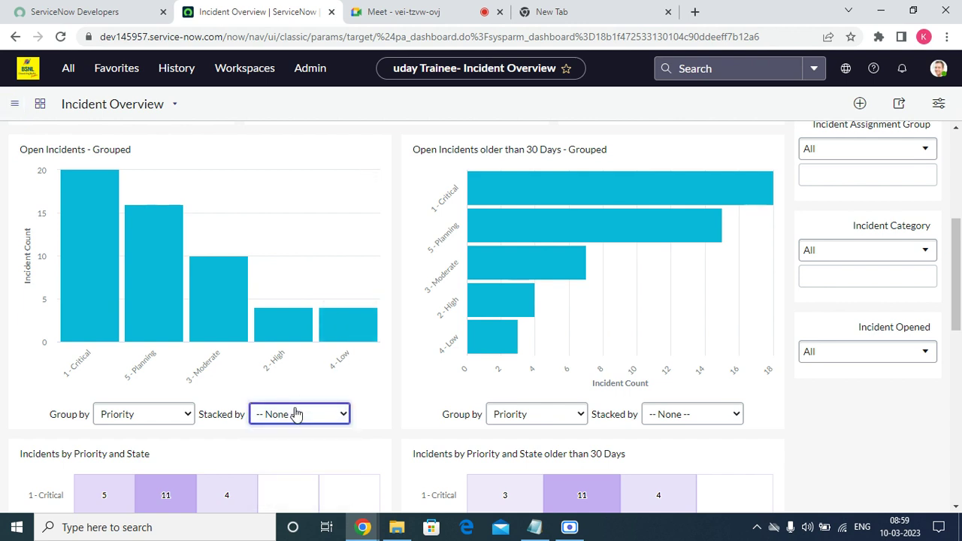
{"action": "left_click", "coordinate": [162, 415]}
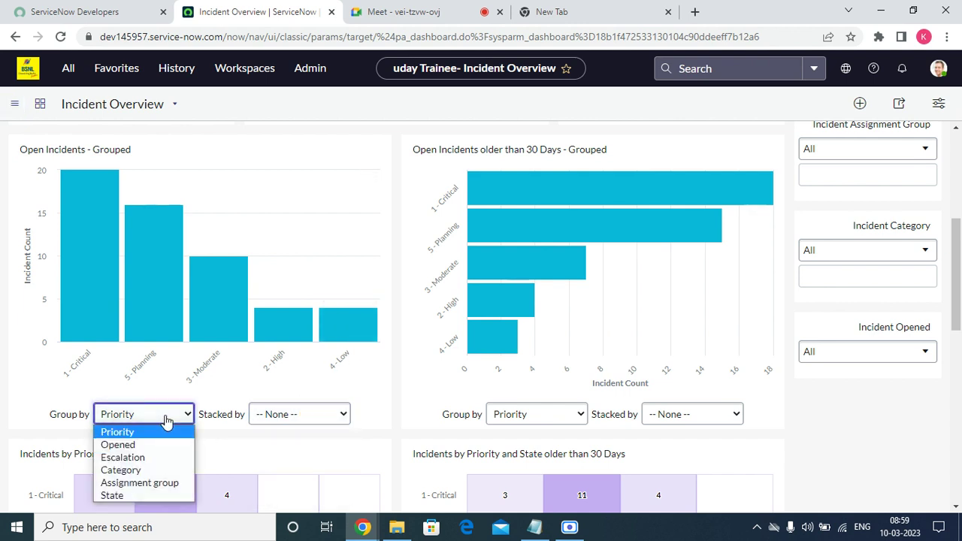
{"action": "left_click", "coordinate": [133, 472]}
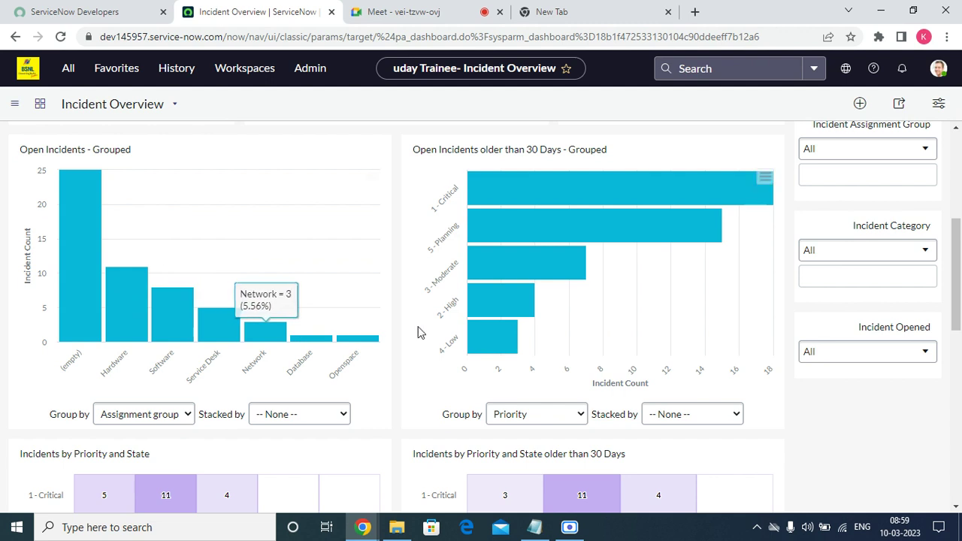
Group the Open Incidents - Grouped chart by Priority
{"action": "left_click", "coordinate": [151, 421]}
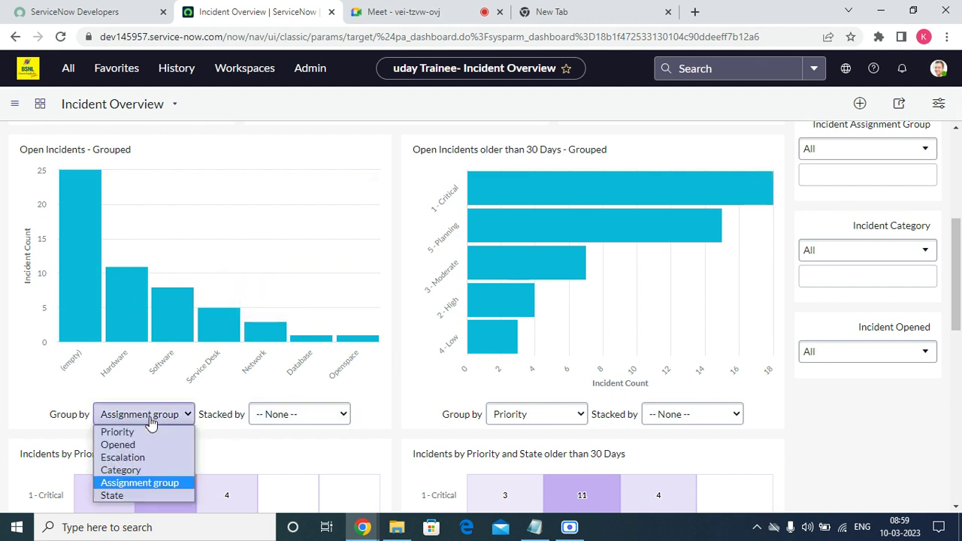
{"action": "left_click", "coordinate": [138, 435]}
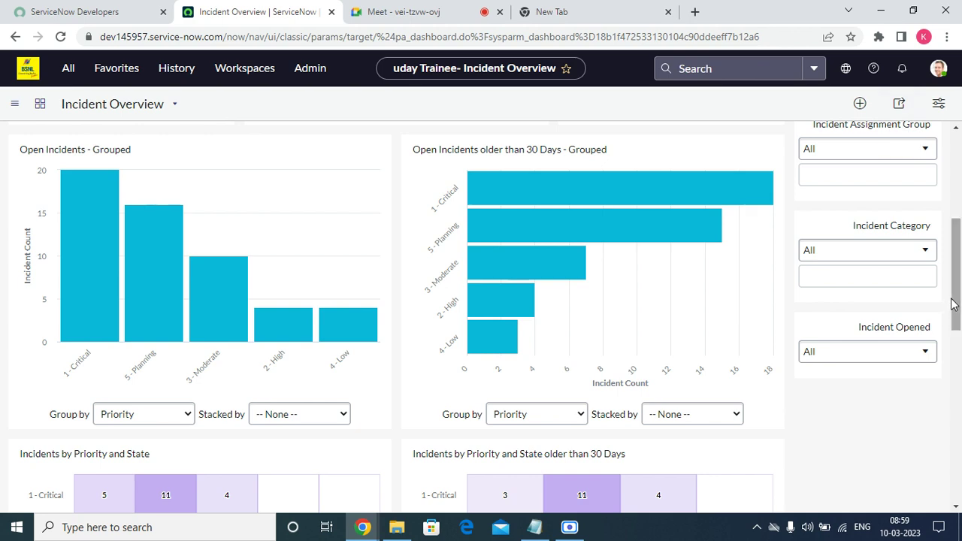
Look over the dashboard's Incidents by Priority and State grids and the Incidents per week chart, then return to the score tiles
{"action": "left_click_drag", "start_coordinate": [951, 303], "coordinate": [959, 382]}
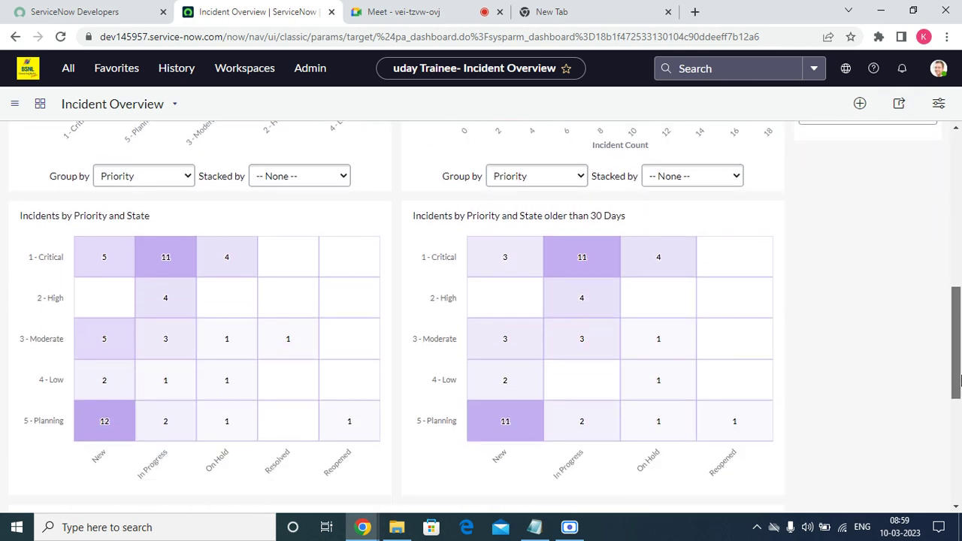
{"action": "mouse_move", "coordinate": [118, 267]}
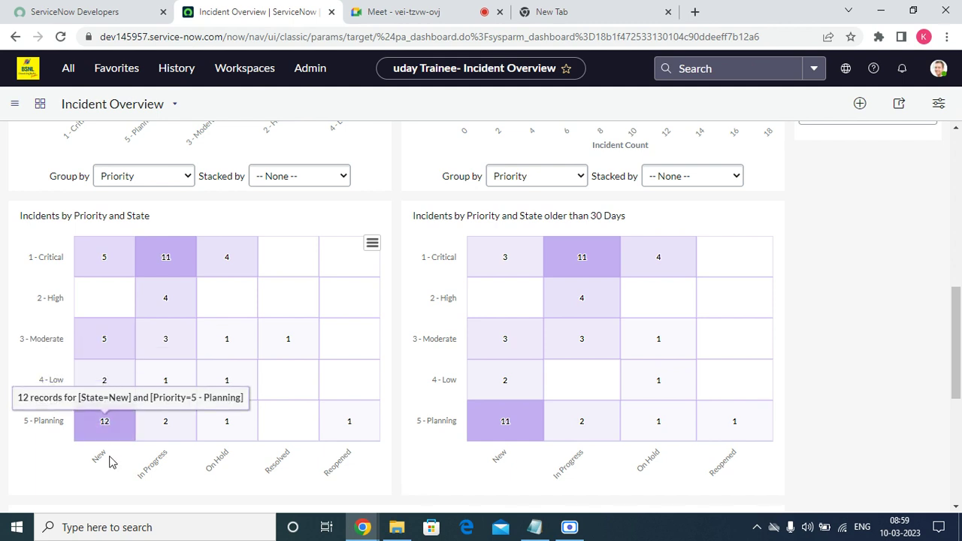
{"action": "mouse_move", "coordinate": [154, 278]}
{"action": "mouse_move", "coordinate": [222, 255]}
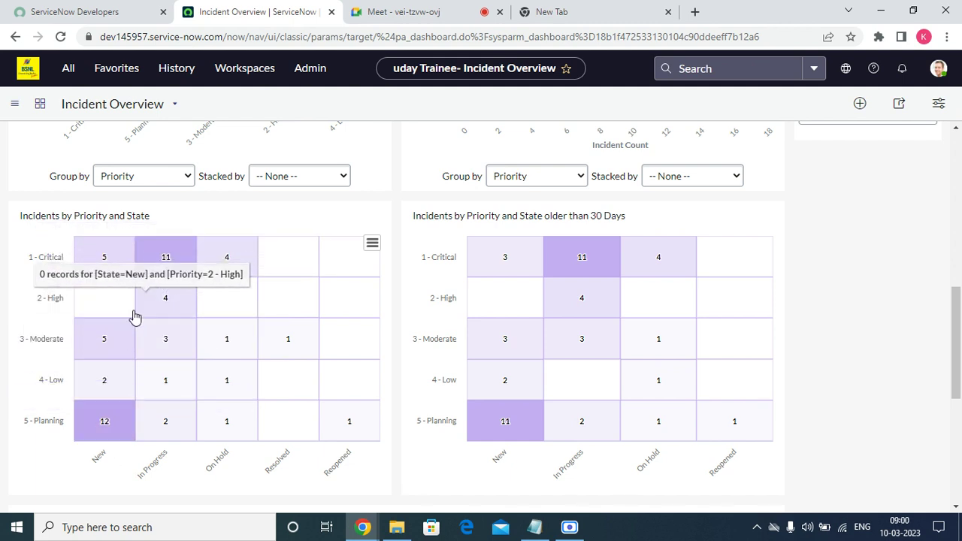
{"action": "scroll", "coordinate": [629, 361], "scroll_direction": "down", "scroll_amount": 4}
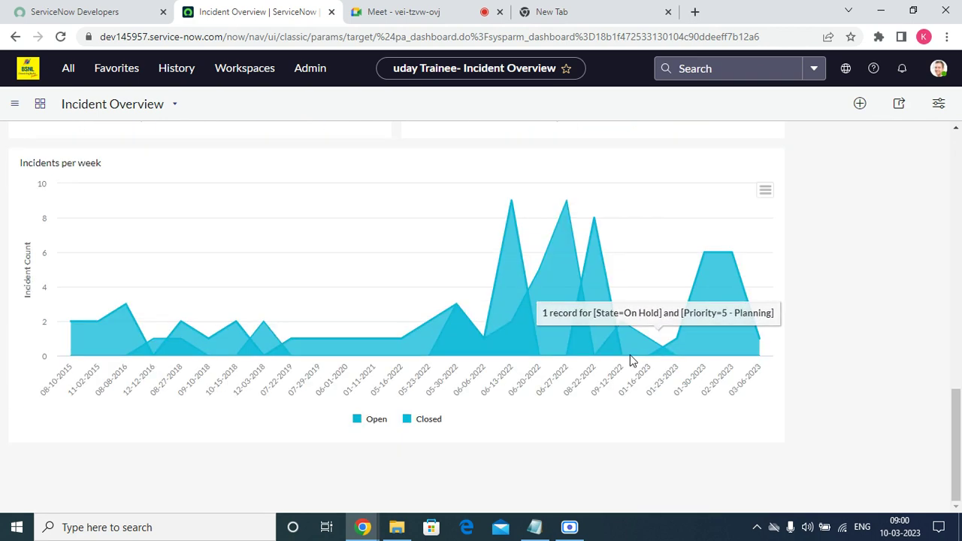
{"action": "scroll", "coordinate": [629, 361], "scroll_direction": "up", "scroll_amount": 12}
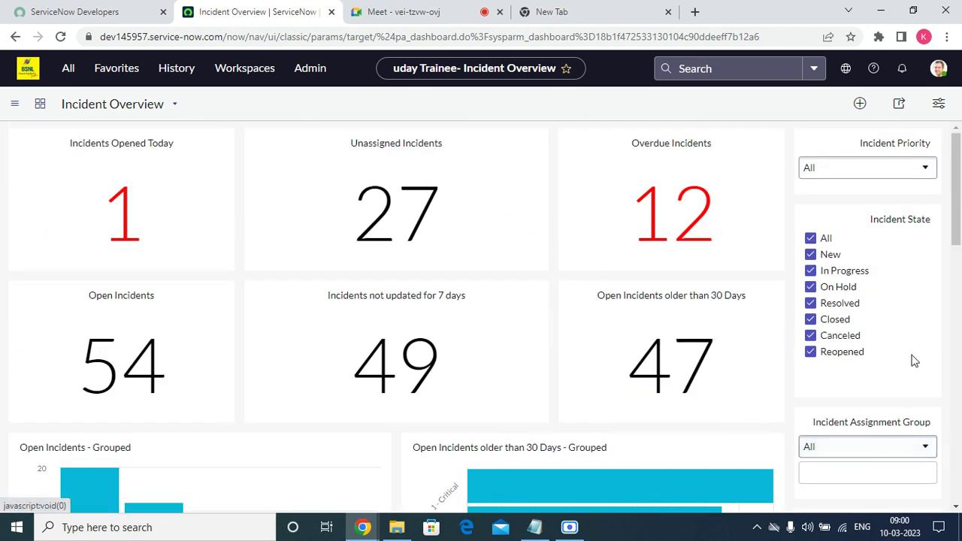
{"action": "left_click_drag", "start_coordinate": [949, 234], "coordinate": [957, 389]}
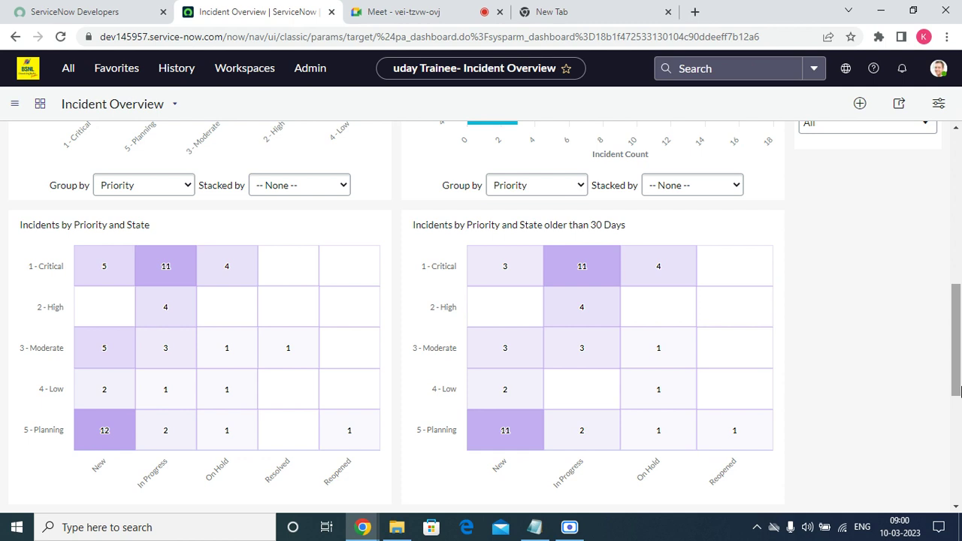
{"action": "scroll", "coordinate": [958, 364], "scroll_direction": "down", "scroll_amount": 1}
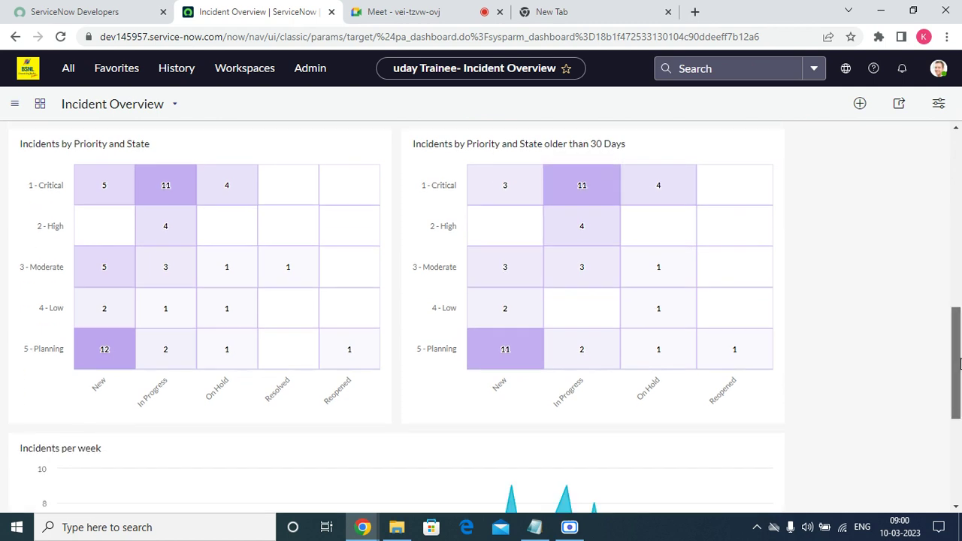
{"action": "scroll", "coordinate": [959, 364], "scroll_direction": "down", "scroll_amount": 3}
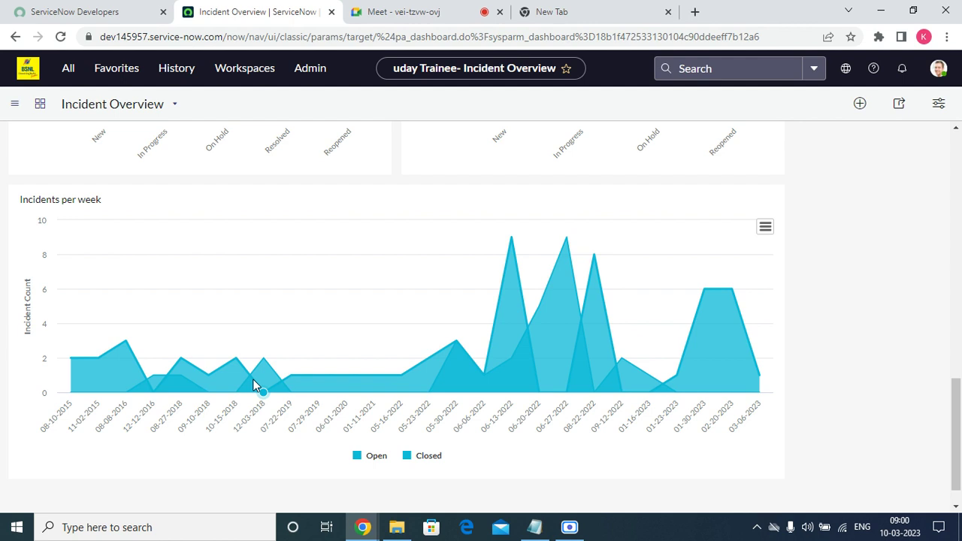
{"action": "scroll", "coordinate": [456, 428], "scroll_direction": "down", "scroll_amount": 1}
{"action": "scroll", "coordinate": [655, 372], "scroll_direction": "up", "scroll_amount": 10}
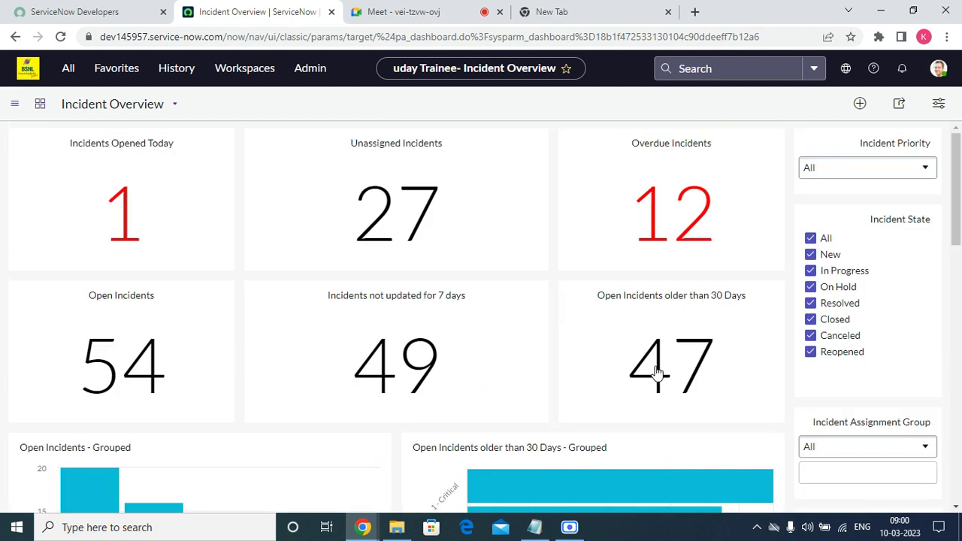
Open the Critical Incidents Map in a separate browser tab, look over the marked locations, and close that tab
{"action": "left_click", "coordinate": [69, 67]}
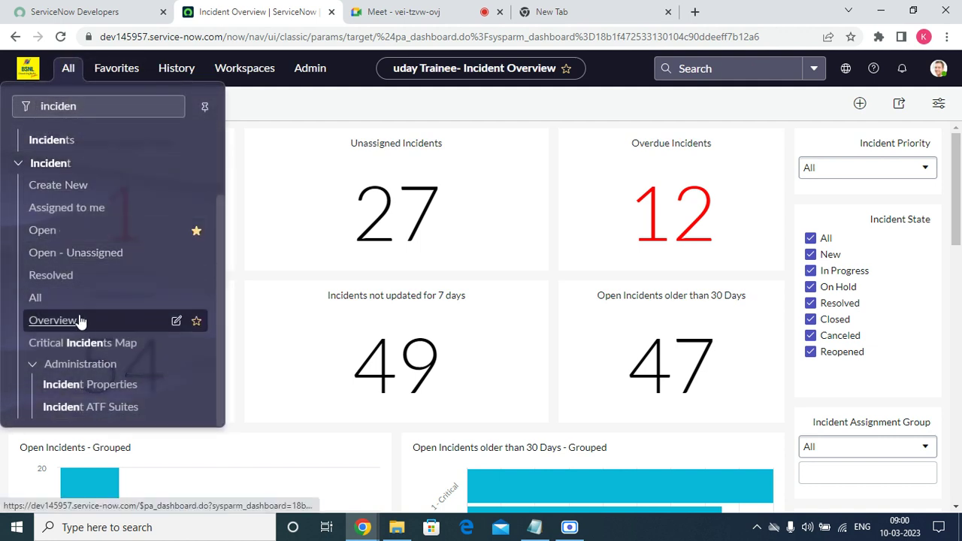
{"action": "right_click", "coordinate": [117, 350]}
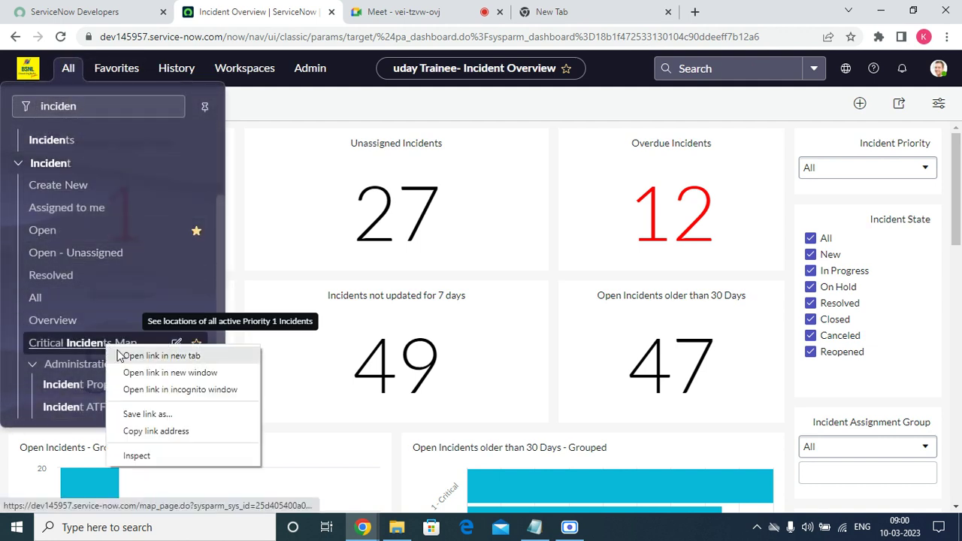
{"action": "left_click", "coordinate": [121, 356]}
{"action": "left_click", "coordinate": [396, 7]}
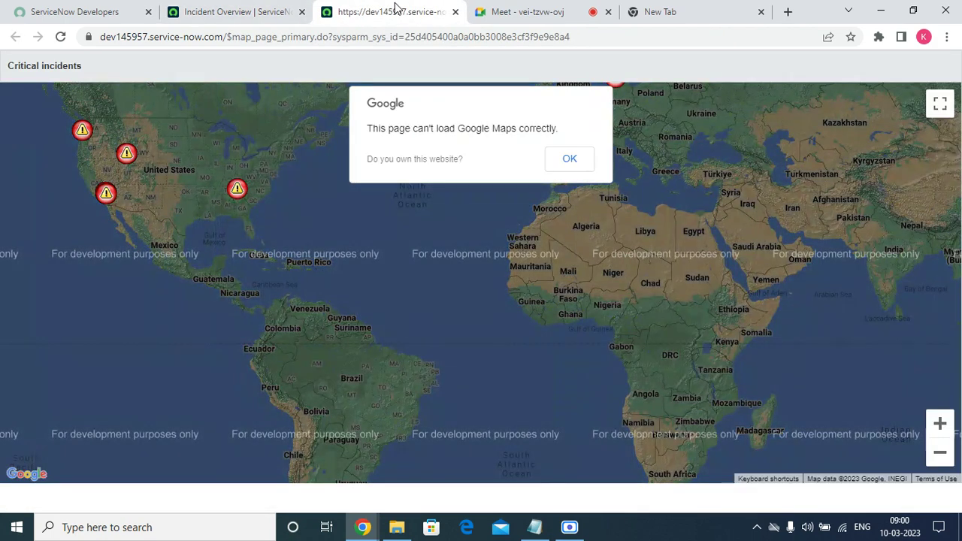
{"action": "left_click", "coordinate": [569, 165]}
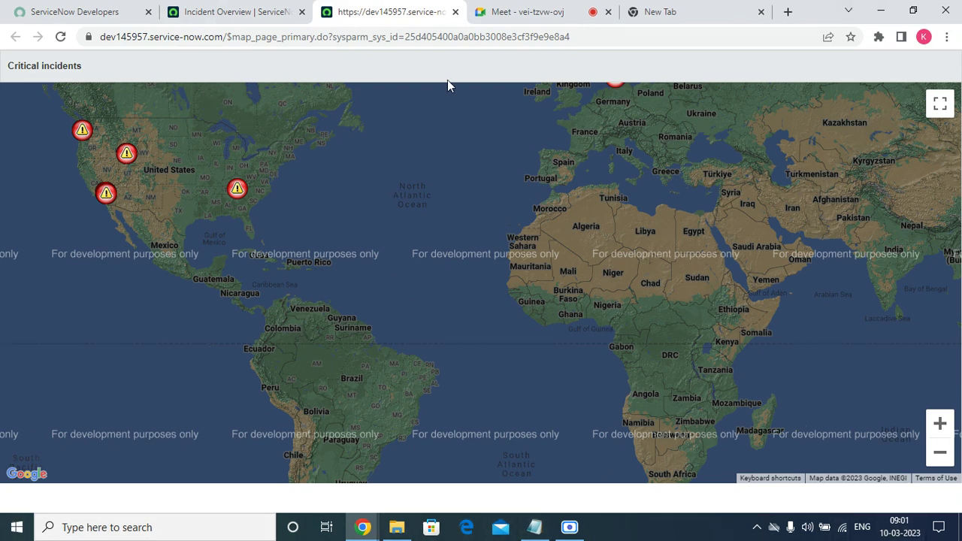
{"action": "left_click", "coordinate": [455, 12]}
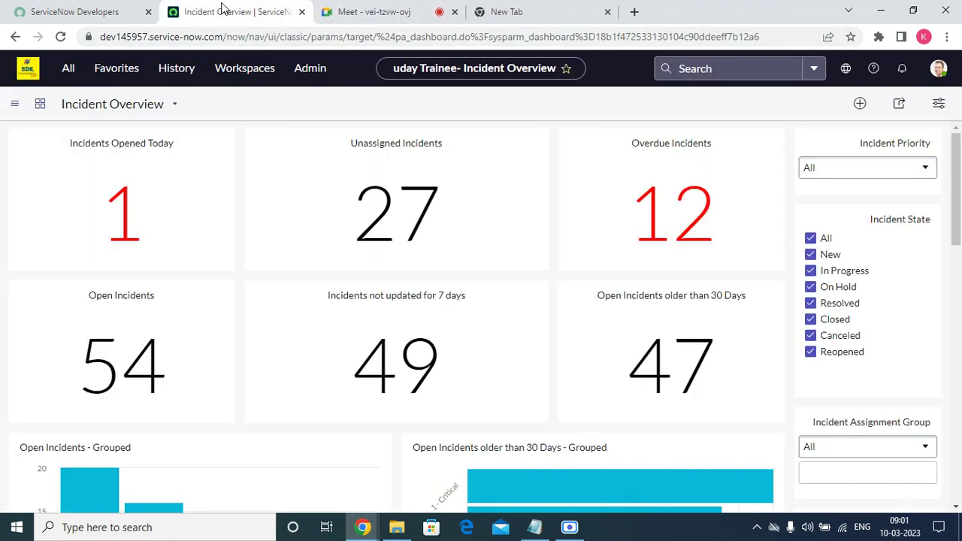
Open the Incident ATF Suites list in a separate browser tab, look over its test suites, and close that tab
{"action": "left_click", "coordinate": [81, 76]}
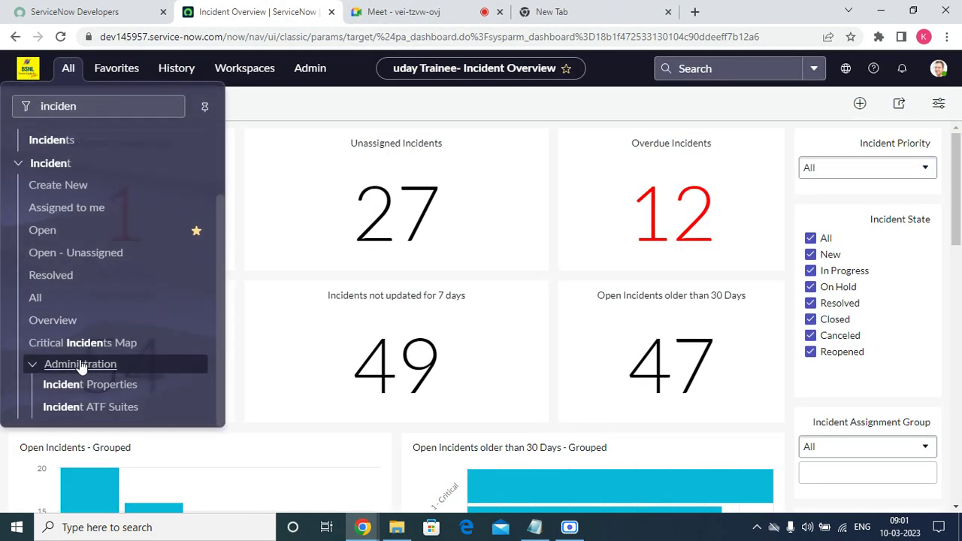
{"action": "right_click", "coordinate": [122, 407]}
{"action": "left_click", "coordinate": [175, 300]}
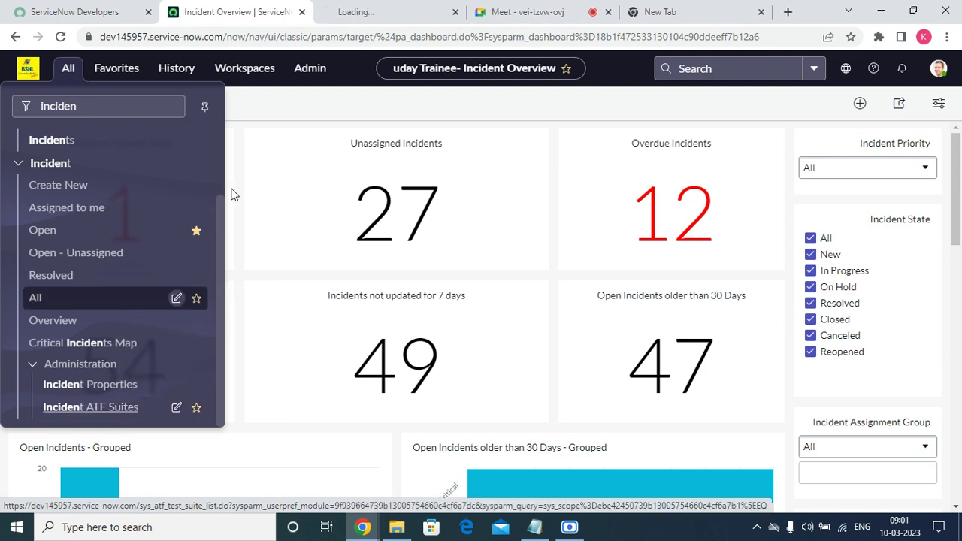
{"action": "left_click", "coordinate": [386, 9]}
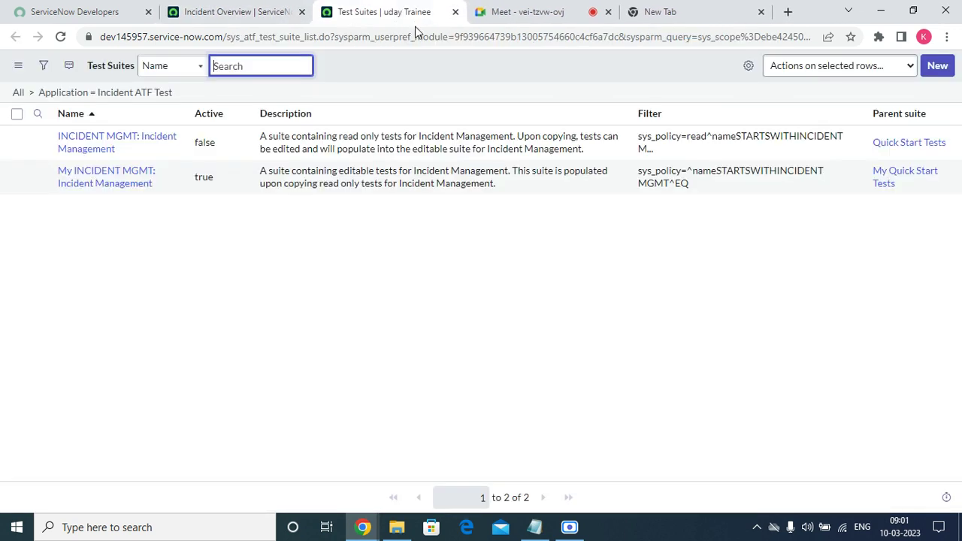
{"action": "left_click", "coordinate": [456, 13]}
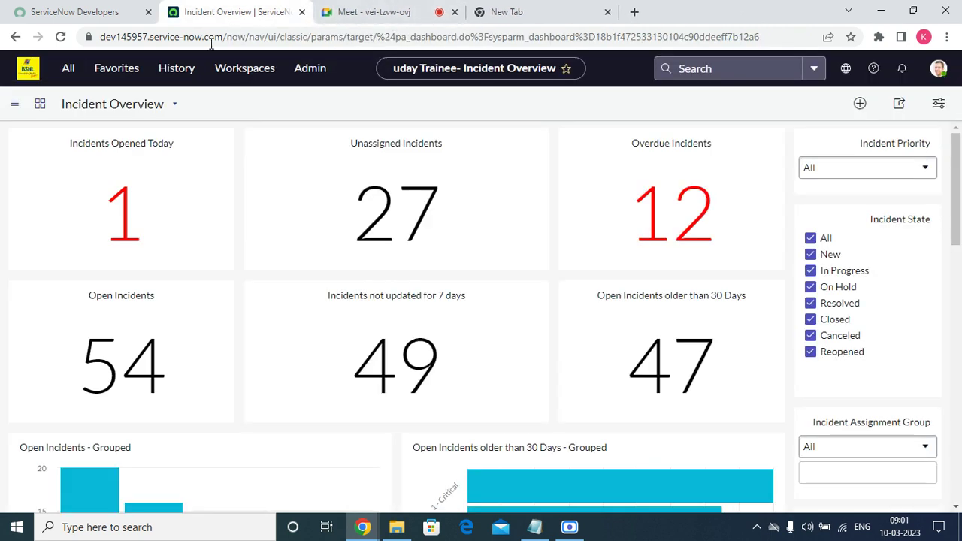
Open incident INC0010015 from the Incident application's Open list and examine its Caller field
{"action": "left_click", "coordinate": [68, 69]}
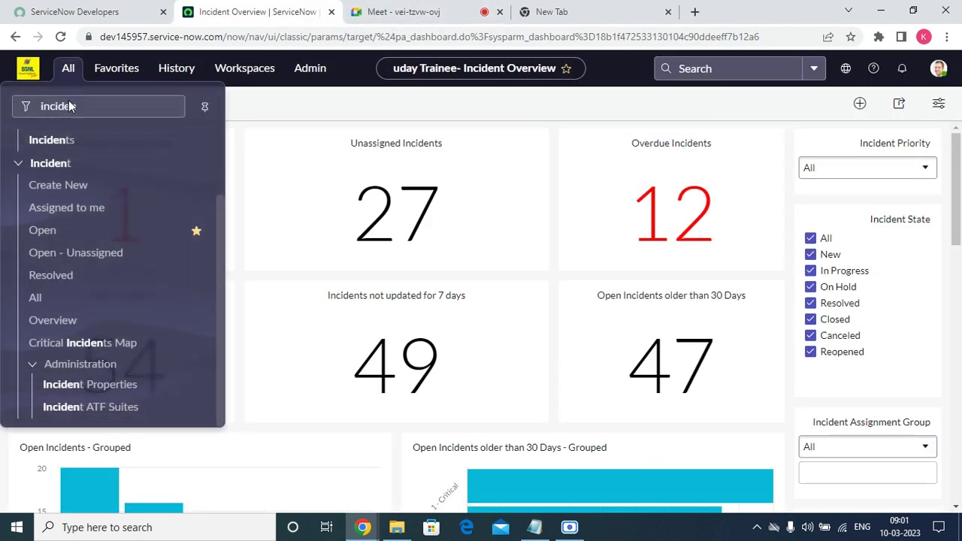
{"action": "scroll", "coordinate": [183, 351], "scroll_direction": "up", "scroll_amount": 2}
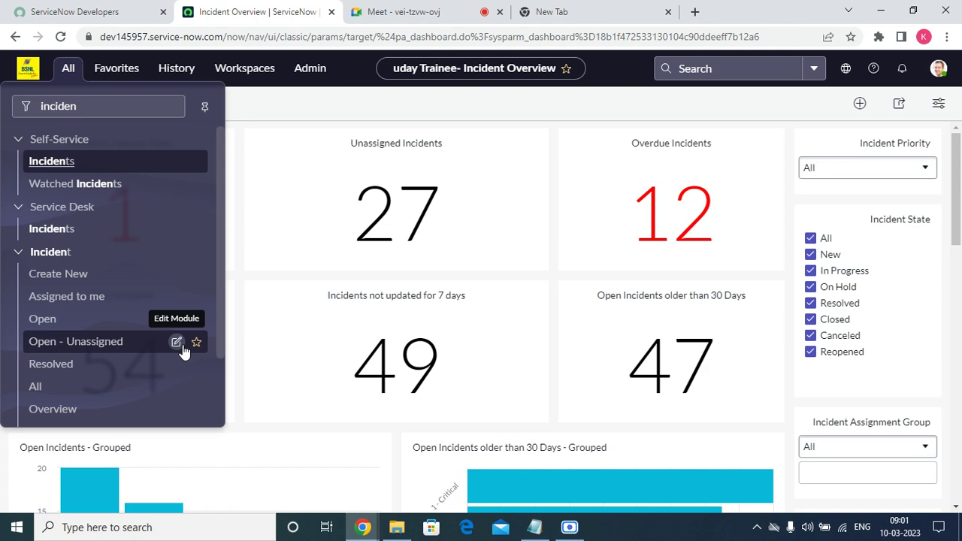
{"action": "left_click", "coordinate": [197, 319]}
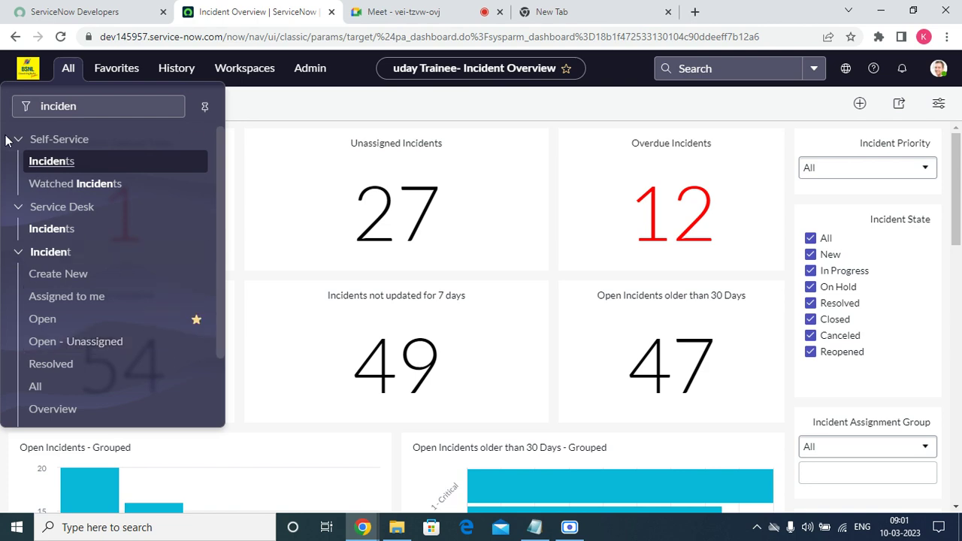
{"action": "left_click", "coordinate": [50, 319]}
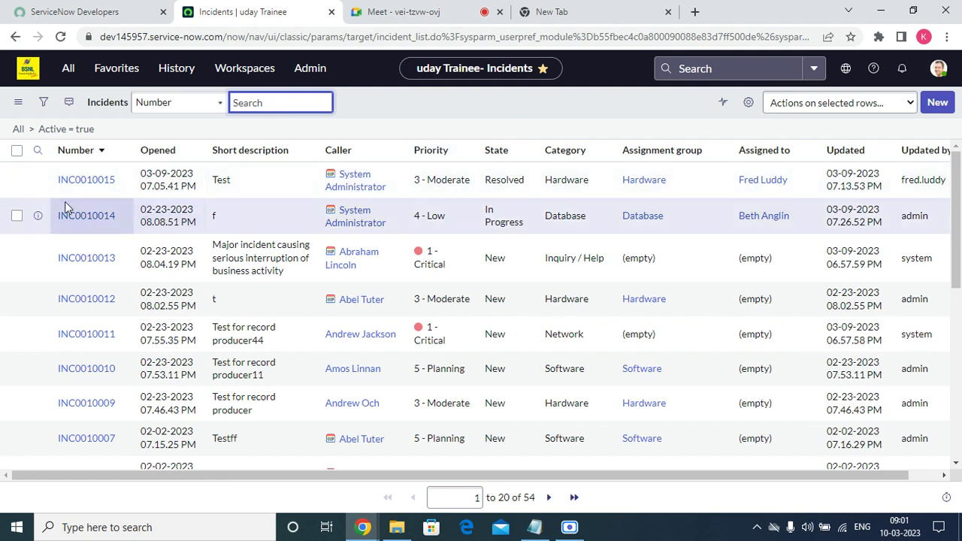
{"action": "left_click", "coordinate": [84, 182]}
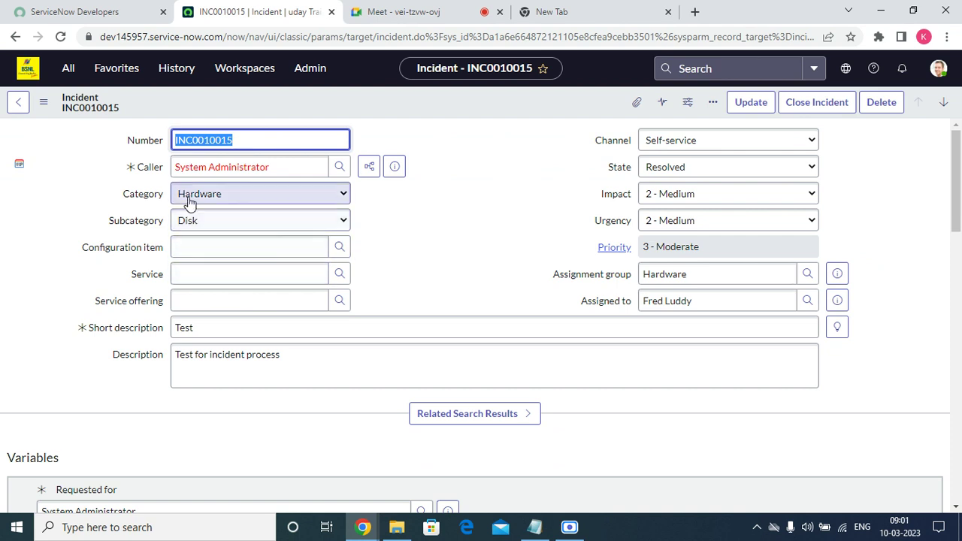
{"action": "left_click", "coordinate": [196, 162]}
{"action": "triple_click", "coordinate": [195, 163]}
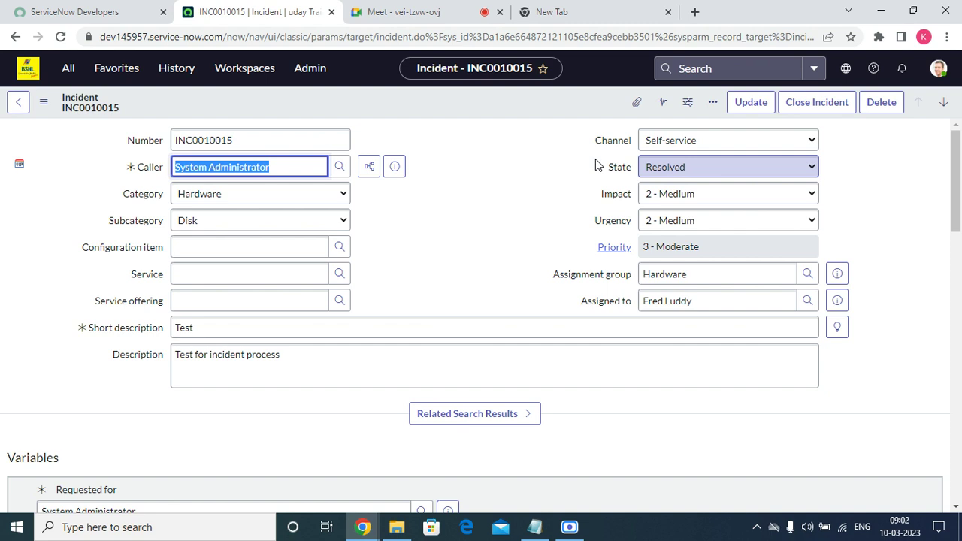
Set the incident's configuration item to *ANNIE-IBM, preview that item's details, and save the incident
{"action": "left_click", "coordinate": [262, 247]}
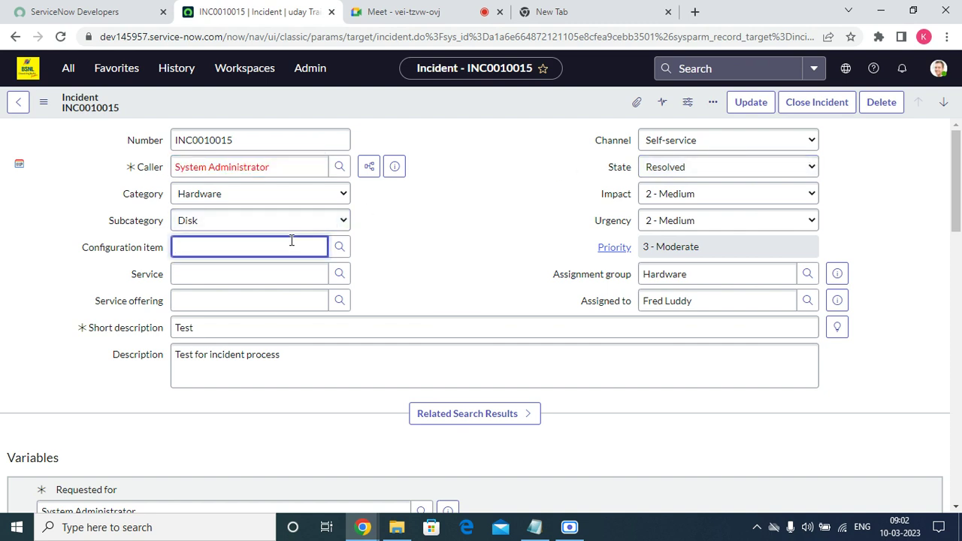
{"action": "left_click", "coordinate": [339, 247]}
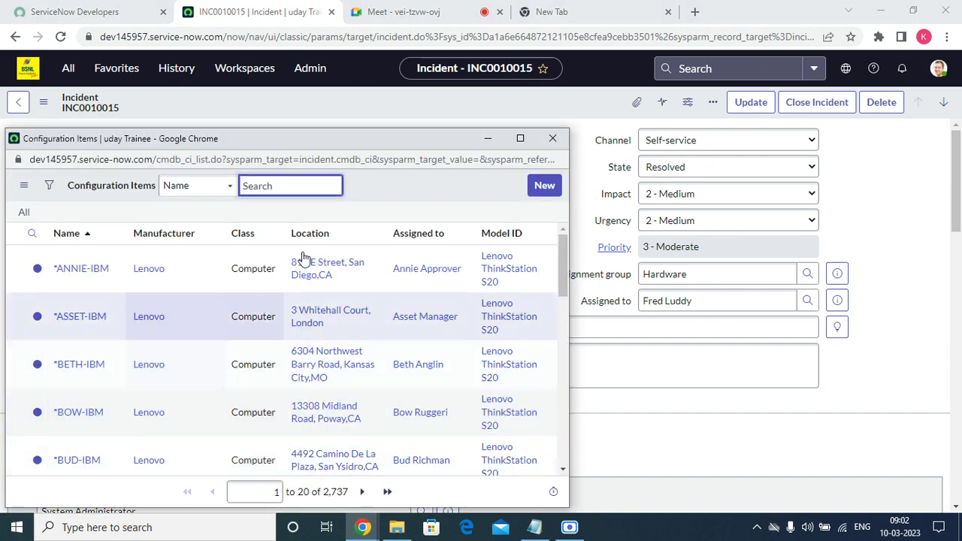
{"action": "left_click", "coordinate": [94, 269]}
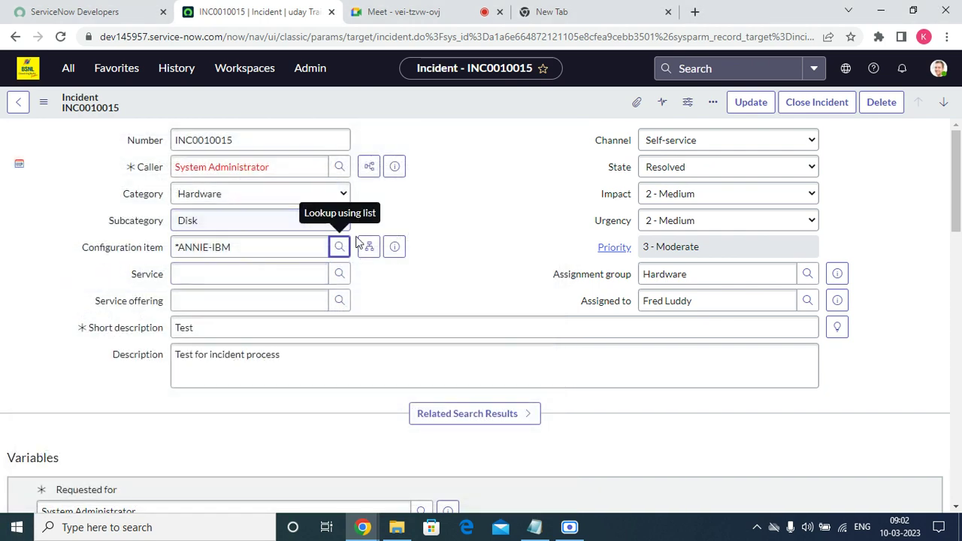
{"action": "left_click", "coordinate": [400, 247]}
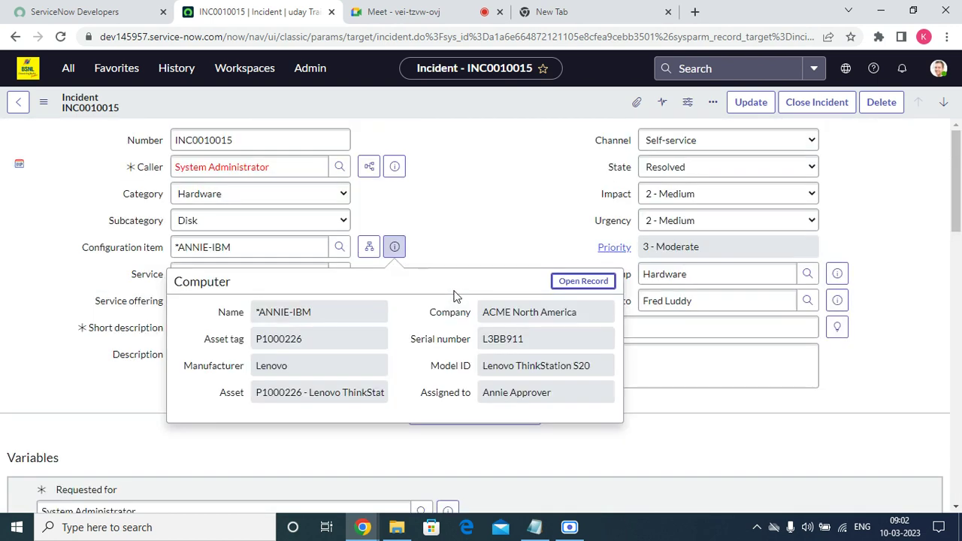
{"action": "right_click", "coordinate": [507, 107]}
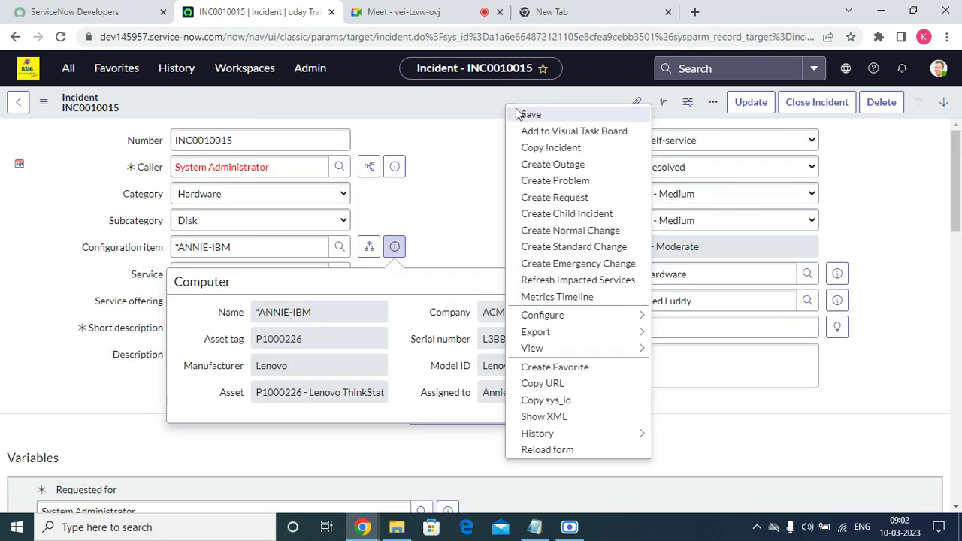
{"action": "left_click", "coordinate": [533, 115]}
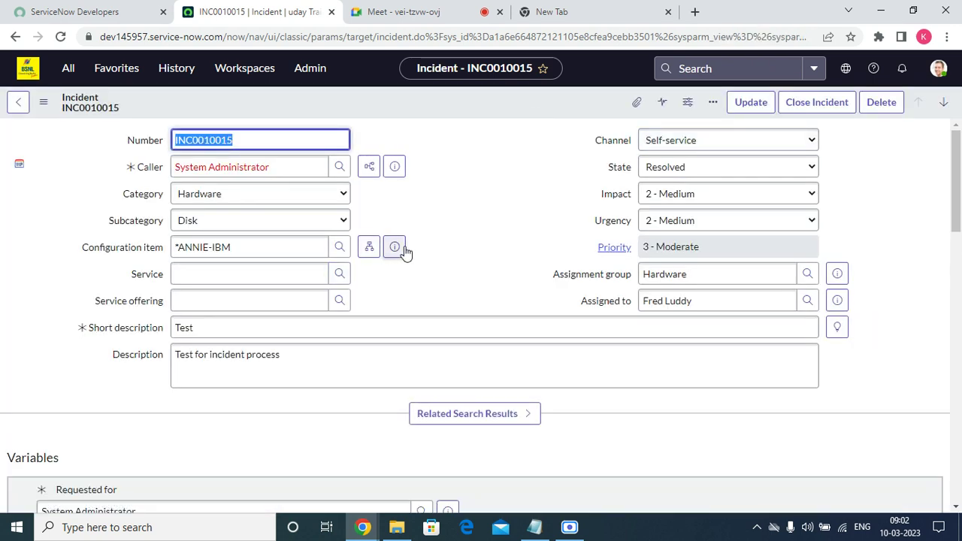
Open the full computer record of the incident's configuration item from its preview, and close the empty browser tab
{"action": "left_click", "coordinate": [397, 248]}
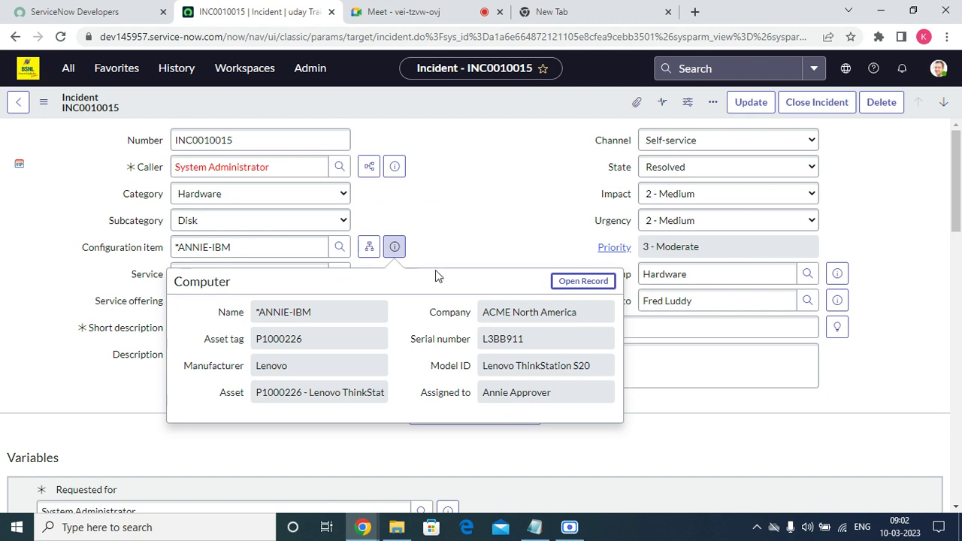
{"action": "left_click", "coordinate": [594, 283]}
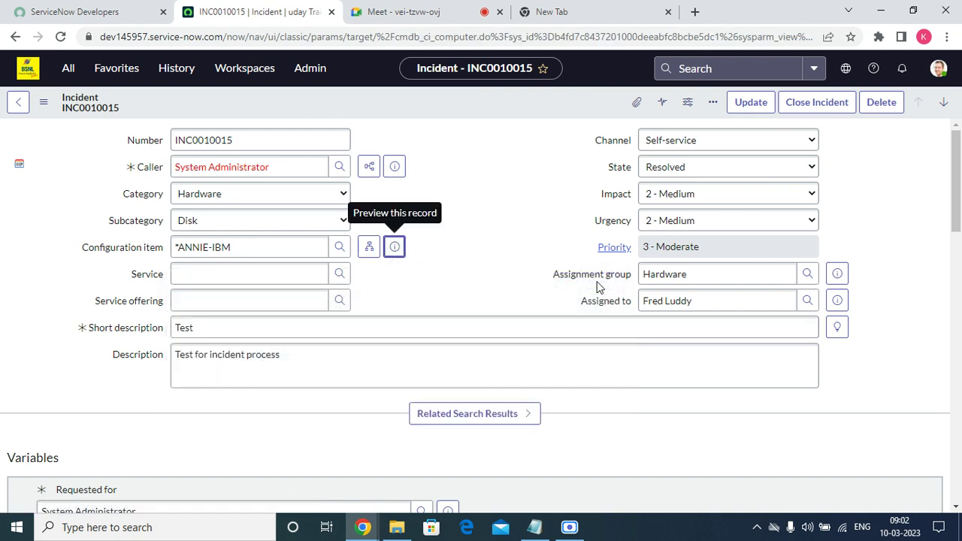
{"action": "left_click", "coordinate": [667, 11]}
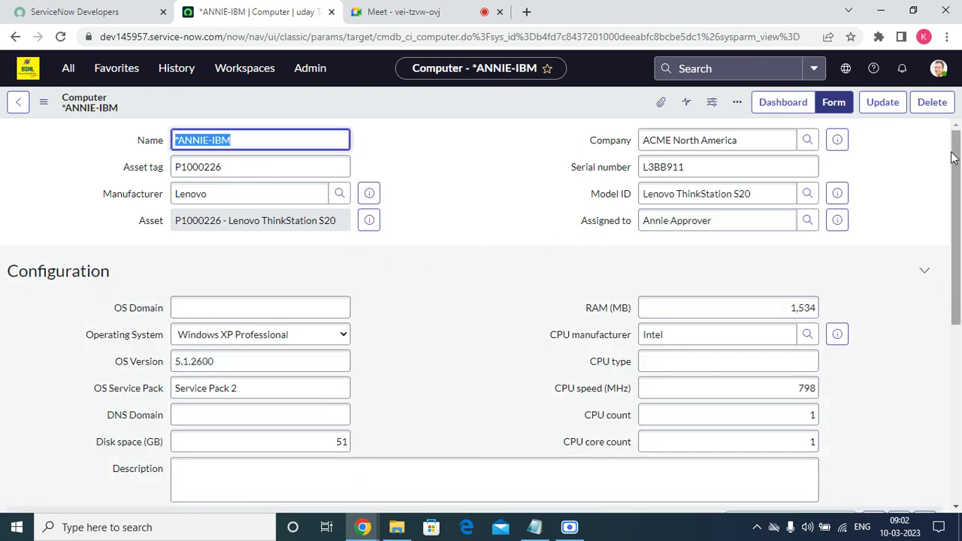
Examine the Assigned to field on the *ANNIE-IBM computer record, and leave the record
{"action": "left_click_drag", "start_coordinate": [958, 161], "coordinate": [960, 90]}
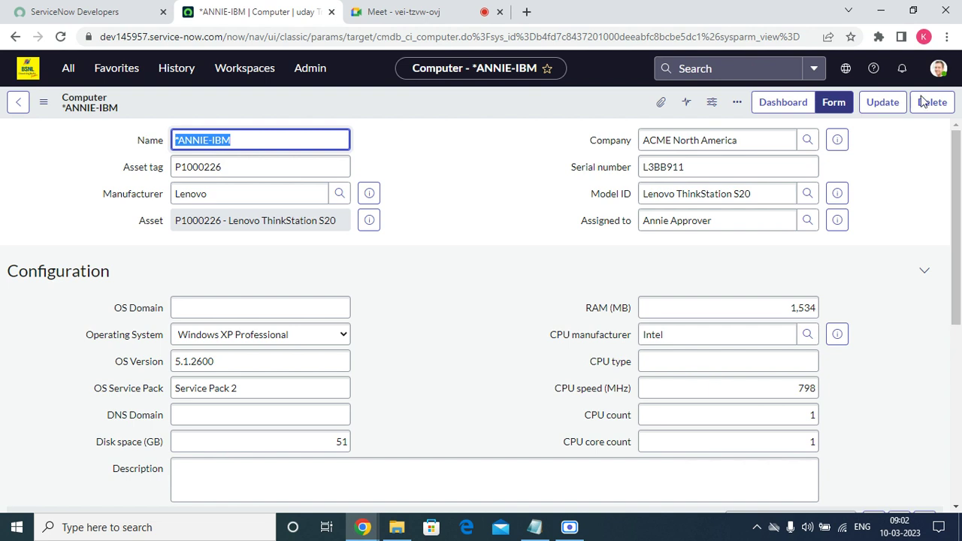
{"action": "left_click", "coordinate": [671, 219]}
{"action": "left_click", "coordinate": [672, 217]}
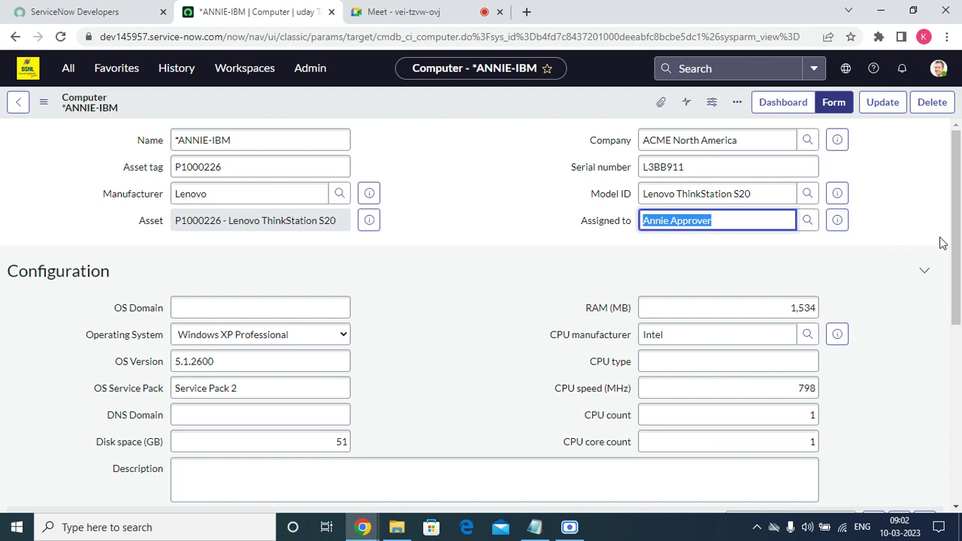
{"action": "left_click_drag", "start_coordinate": [957, 273], "coordinate": [924, 255]}
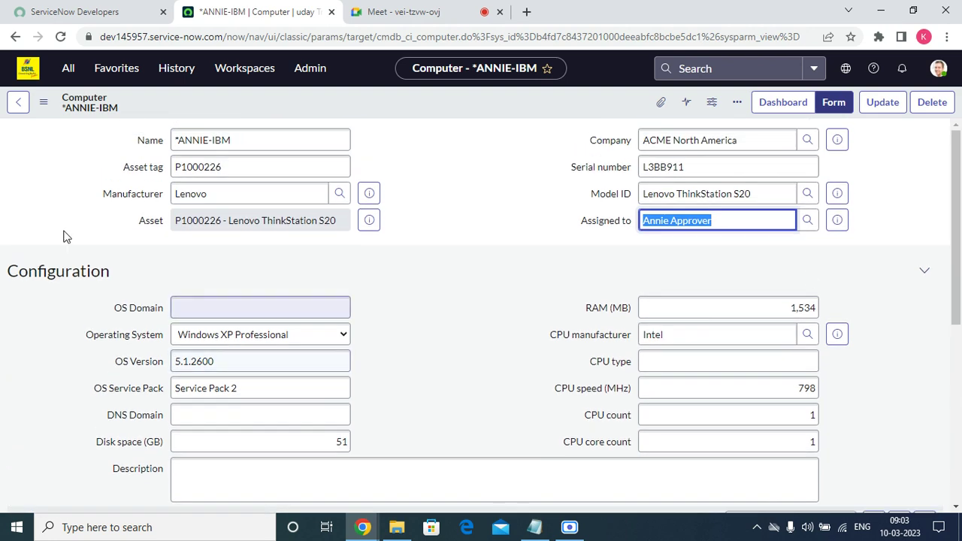
{"action": "left_click", "coordinate": [17, 98]}
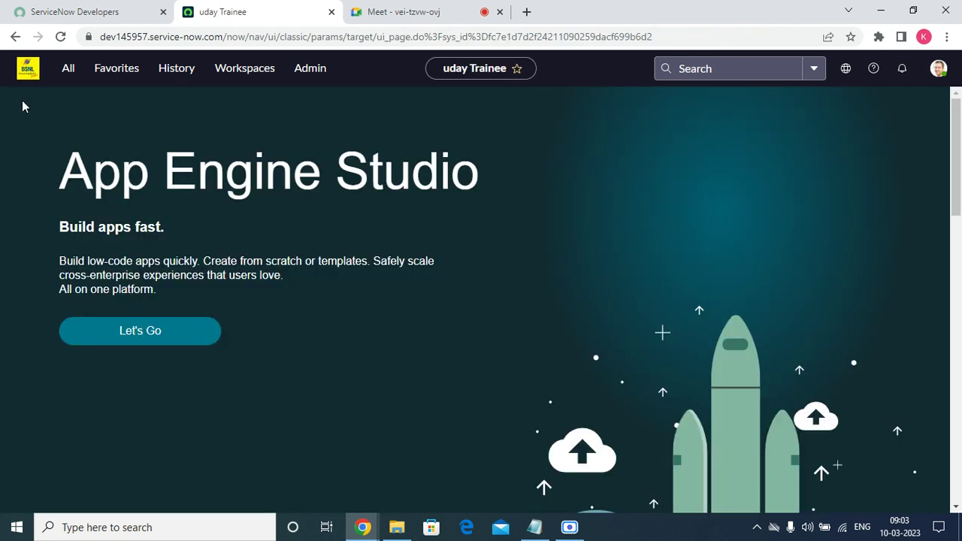
Reopen incident INC0010015 from the Incident application's Open list and highlight its Configuration item label
{"action": "left_click", "coordinate": [67, 67]}
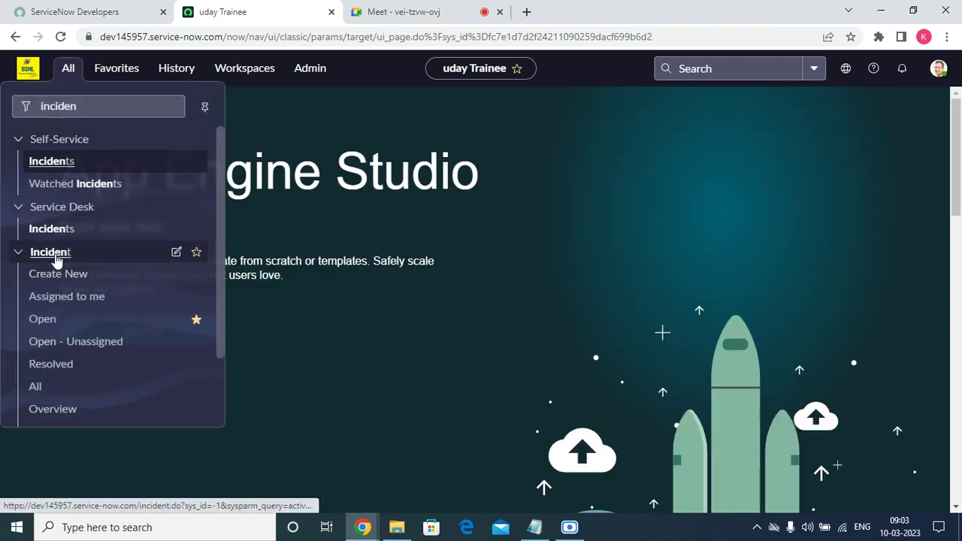
{"action": "left_click", "coordinate": [30, 256]}
{"action": "left_click", "coordinate": [30, 255]}
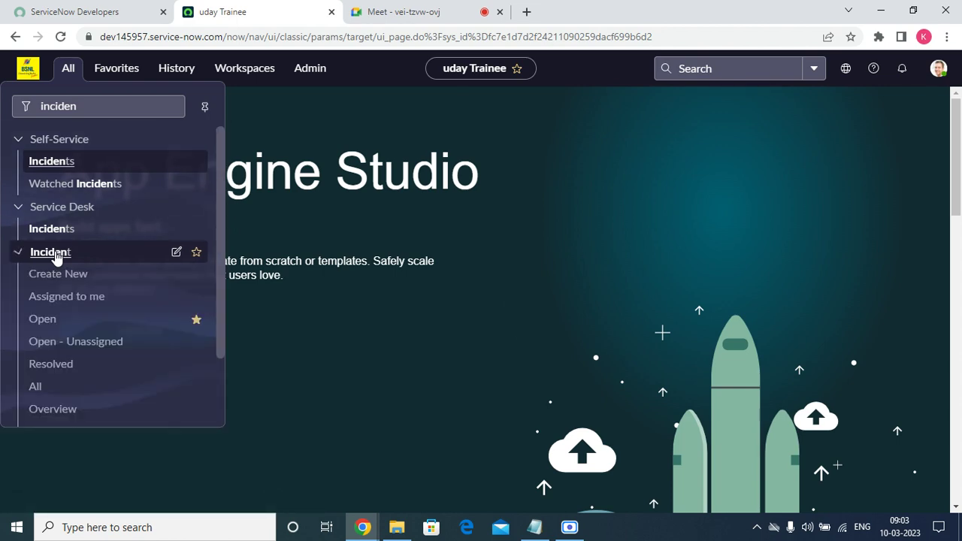
{"action": "left_click", "coordinate": [38, 318]}
{"action": "left_click", "coordinate": [429, 9]}
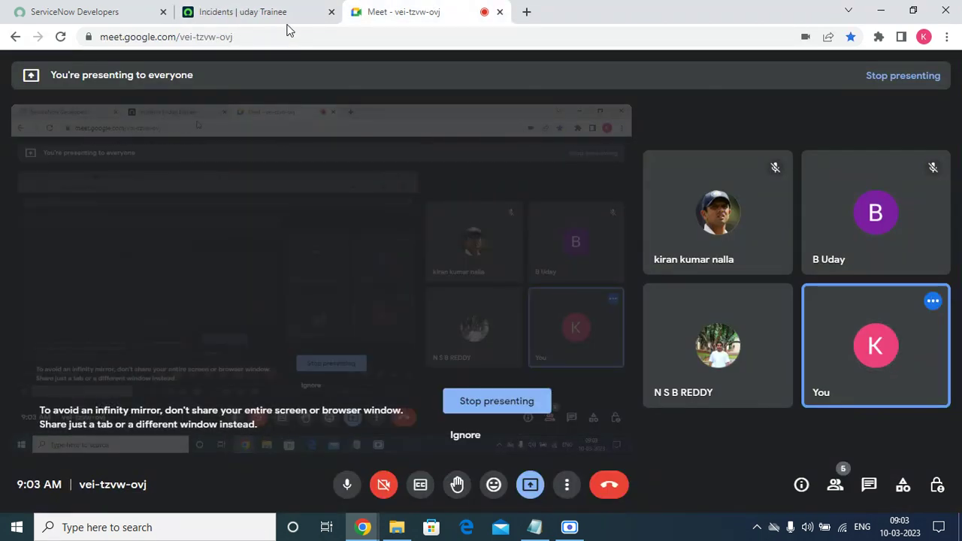
{"action": "left_click", "coordinate": [248, 12]}
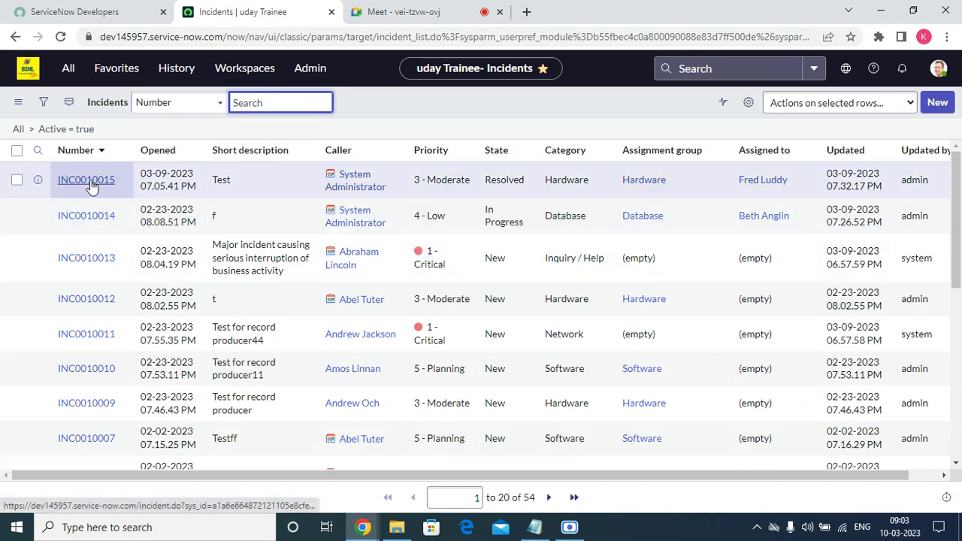
{"action": "left_click", "coordinate": [90, 182]}
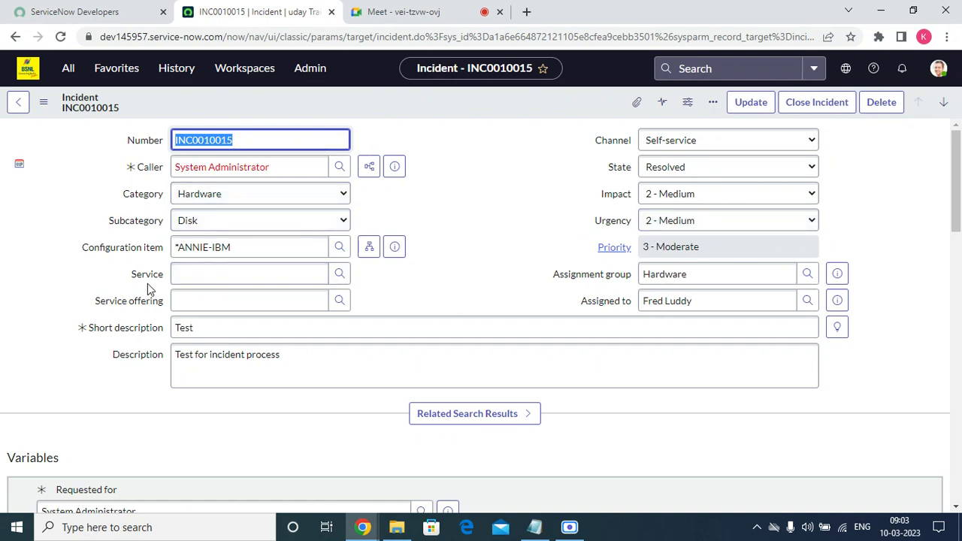
{"action": "left_click", "coordinate": [230, 256]}
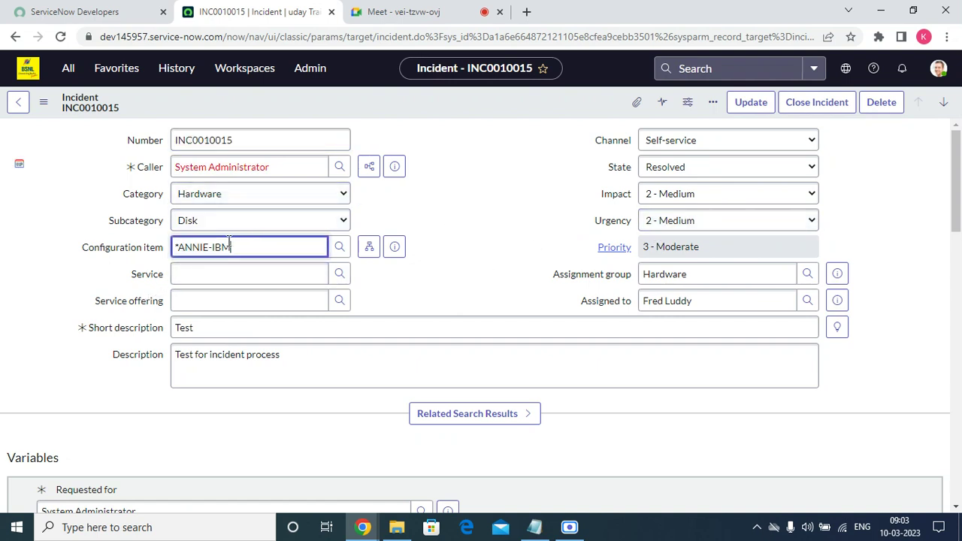
{"action": "left_click_drag", "start_coordinate": [231, 247], "coordinate": [75, 251]}
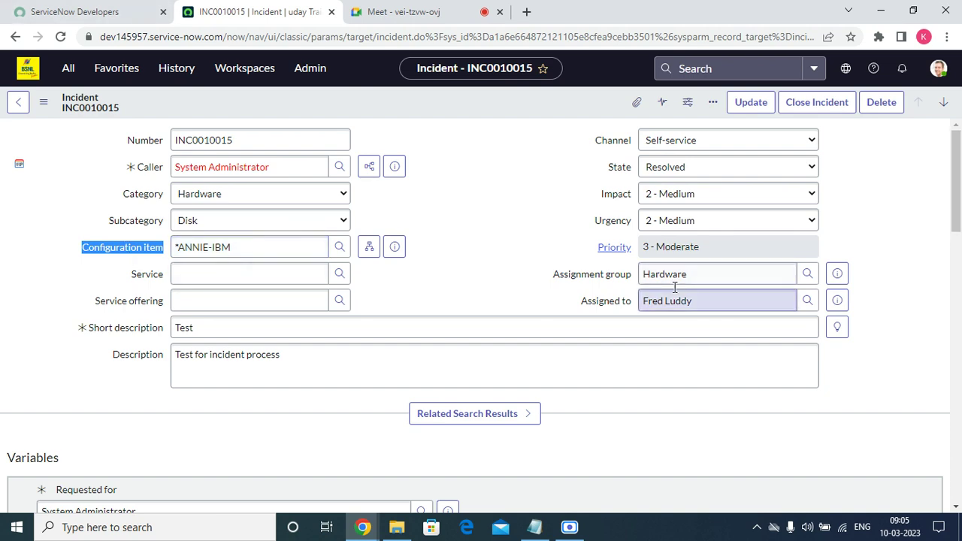
Show the incident's Notes section and look over its variables, work notes field and activity history
{"action": "left_click_drag", "start_coordinate": [957, 204], "coordinate": [951, 432]}
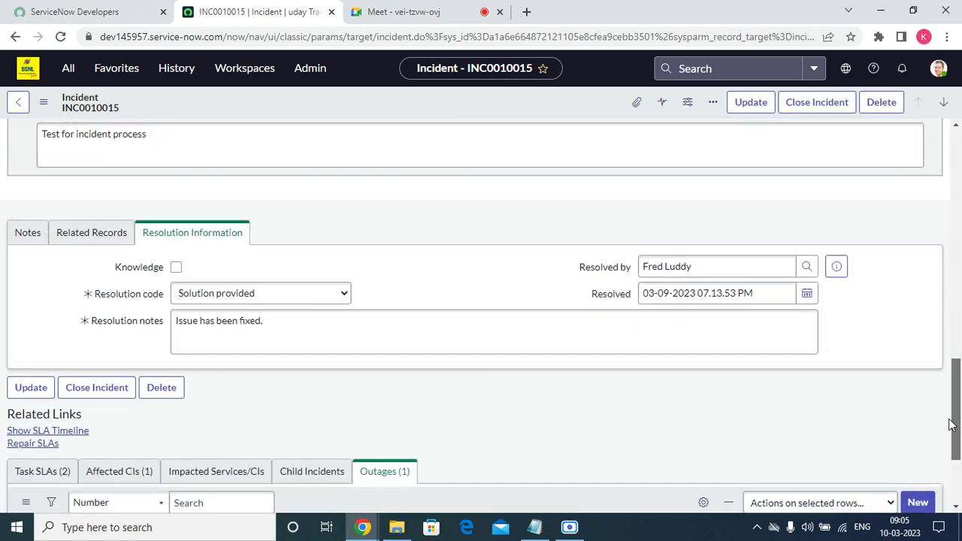
{"action": "left_click", "coordinate": [28, 233]}
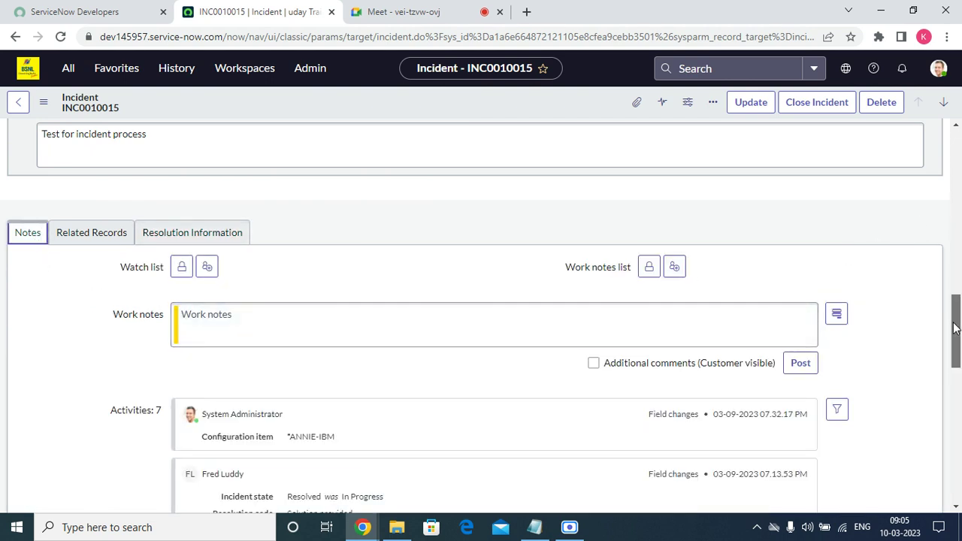
{"action": "left_click_drag", "start_coordinate": [959, 288], "coordinate": [959, 301]}
{"action": "left_click", "coordinate": [959, 301]}
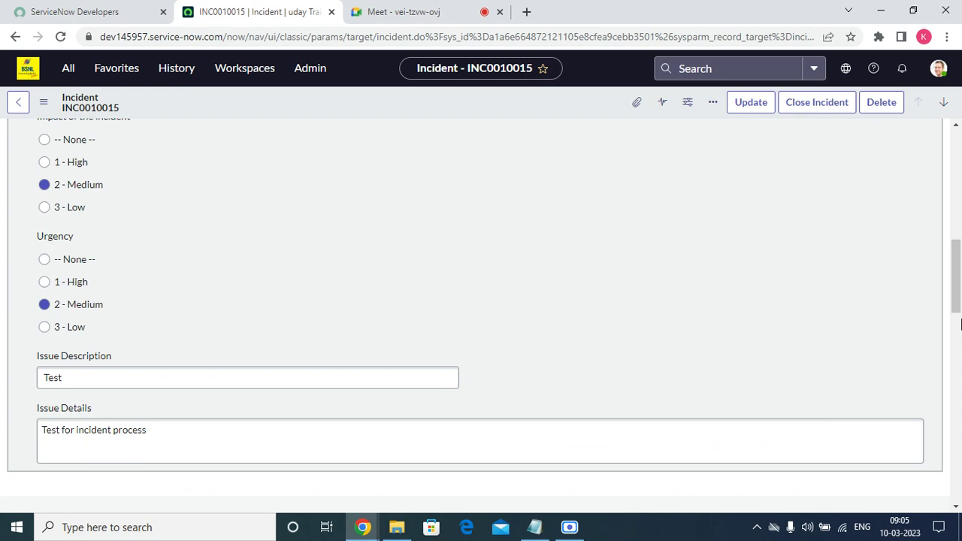
{"action": "left_click_drag", "start_coordinate": [953, 245], "coordinate": [960, 342]}
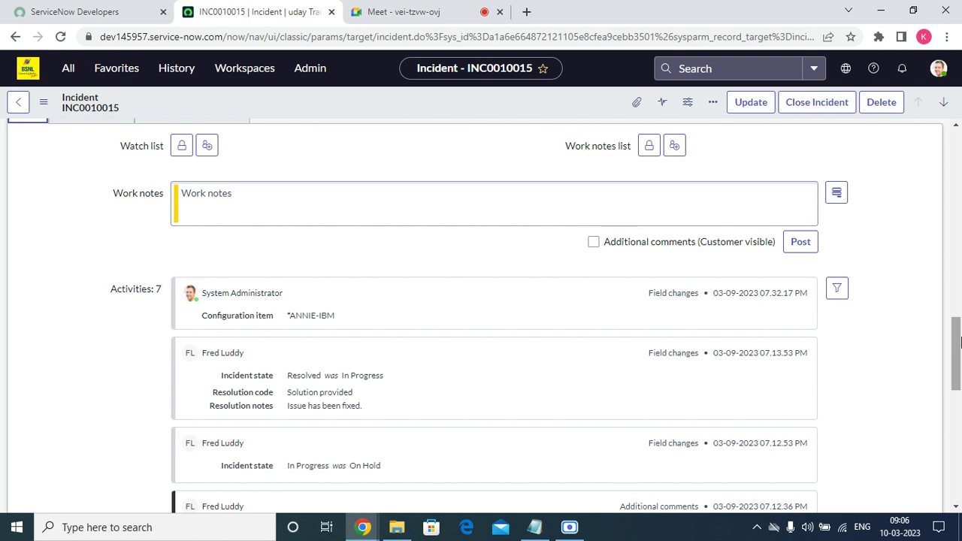
{"action": "left_click", "coordinate": [429, 16]}
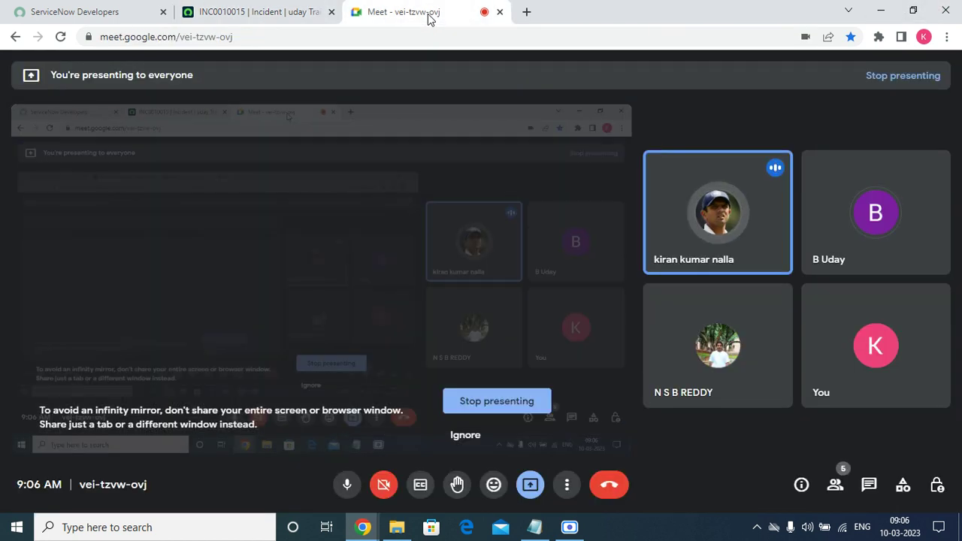
{"action": "left_click", "coordinate": [463, 437]}
{"action": "left_click", "coordinate": [277, 9]}
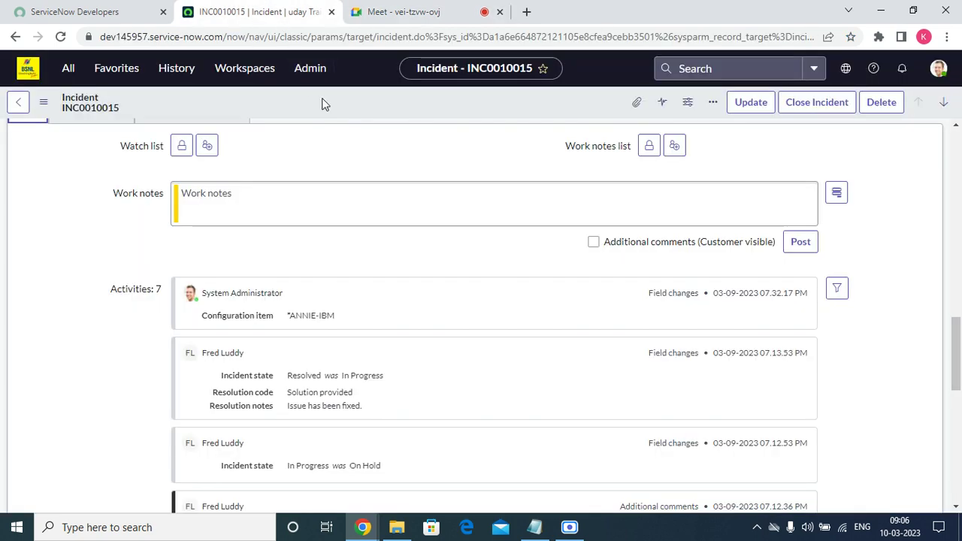
{"action": "left_click", "coordinate": [573, 524]}
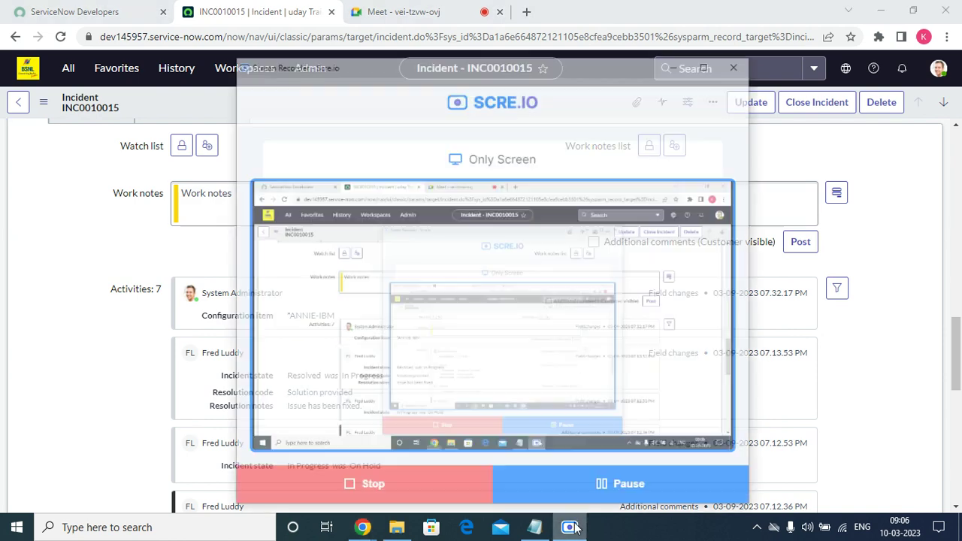